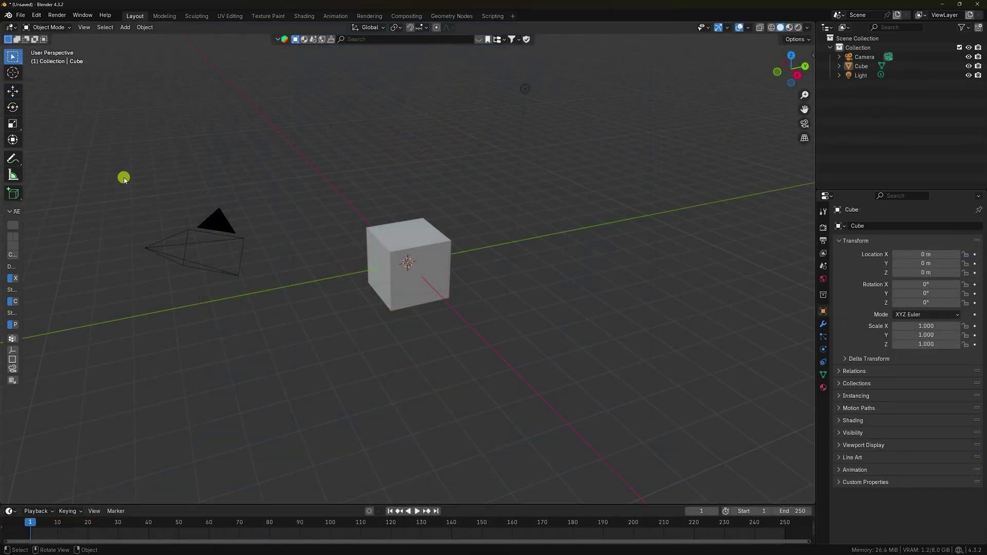
Delete the default camera, cube and light from the scene.
drag(124, 177, 696, 410)
key(Delete)
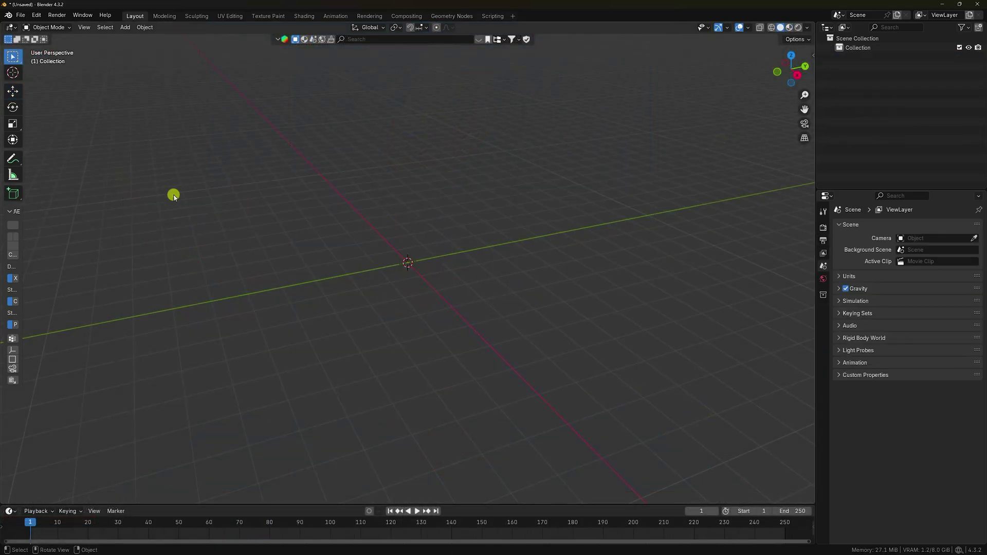
Append the LOW cookie object from Oreo.blend in the Desktop folder Oreo Liquid\oreo.
click(16, 15)
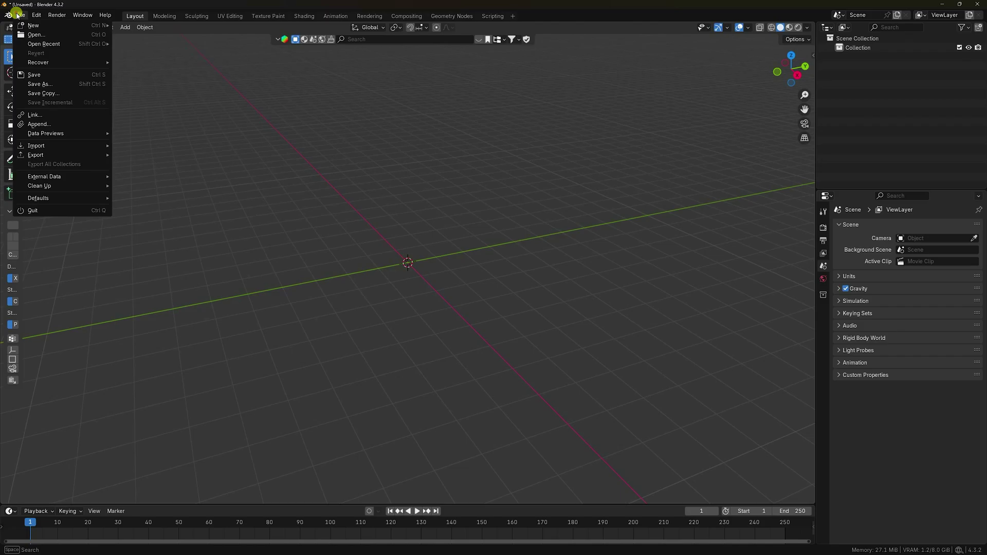
click(44, 124)
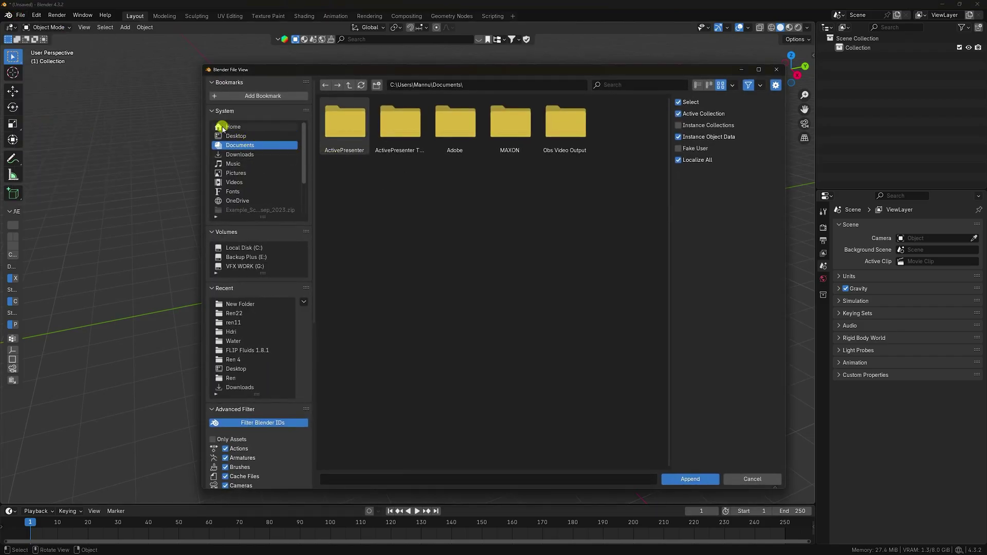
click(237, 136)
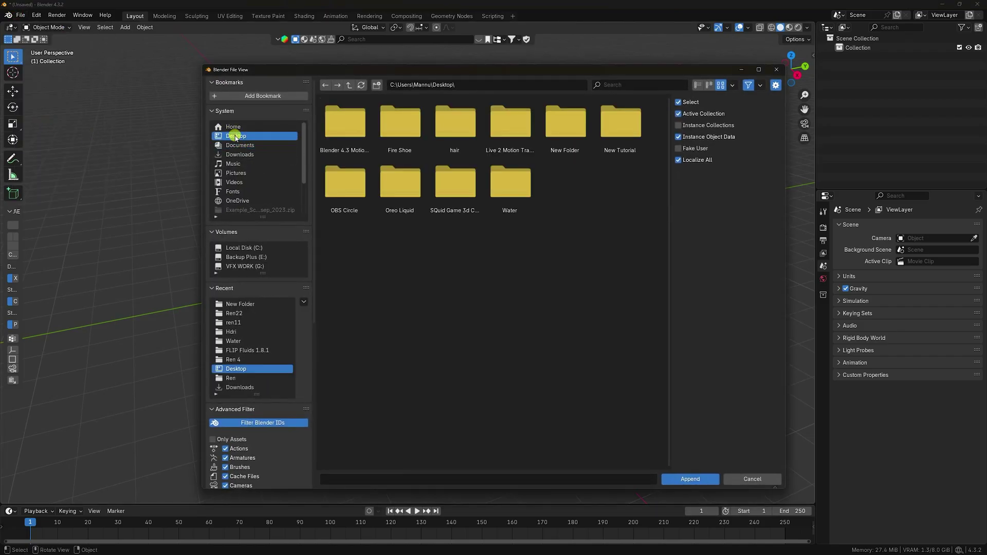
double_click(414, 194)
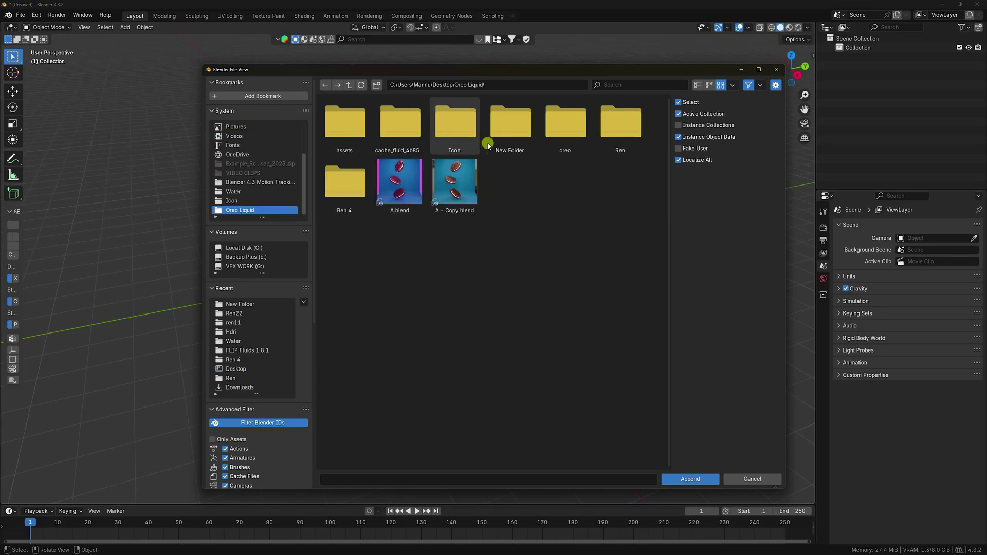
double_click(574, 132)
click(457, 130)
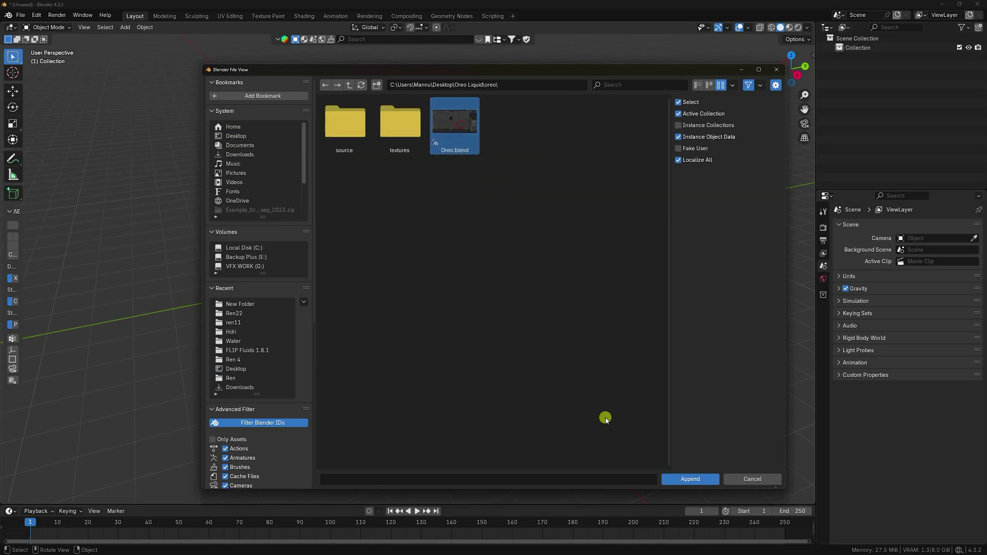
click(691, 479)
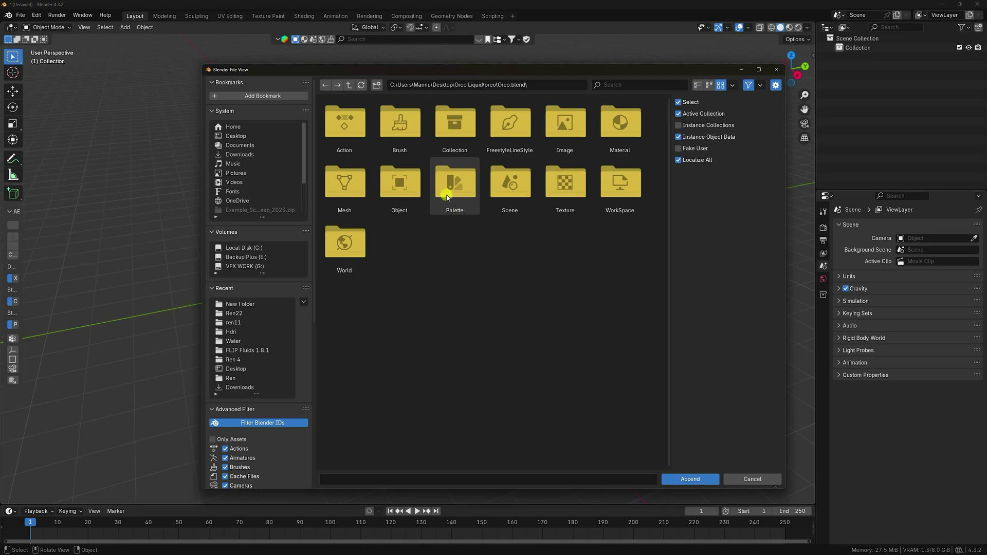
double_click(401, 183)
click(344, 126)
click(690, 479)
Scale the cookie up by a factor of about 2.75 and display the viewport in Material Preview shading.
scroll(407, 244, up, 8)
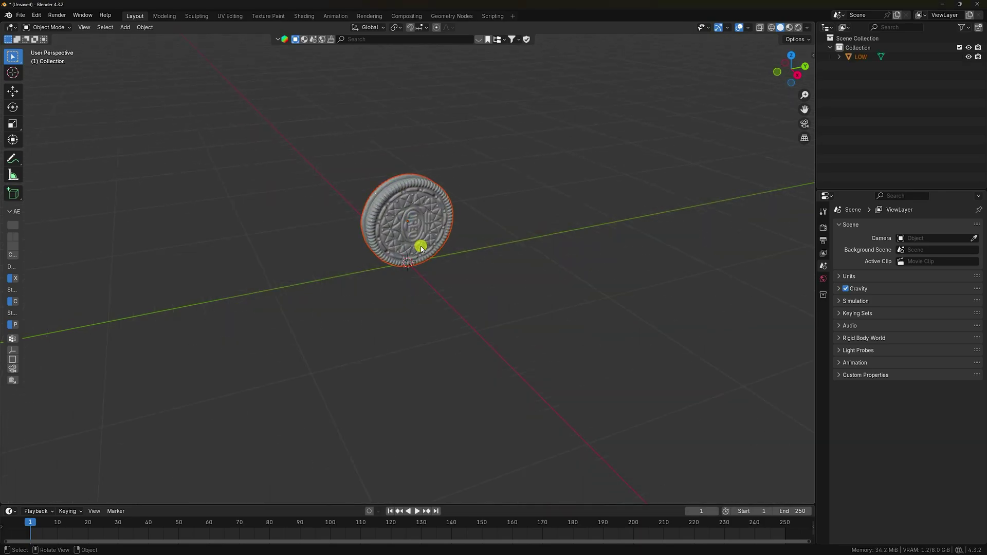
key(s)
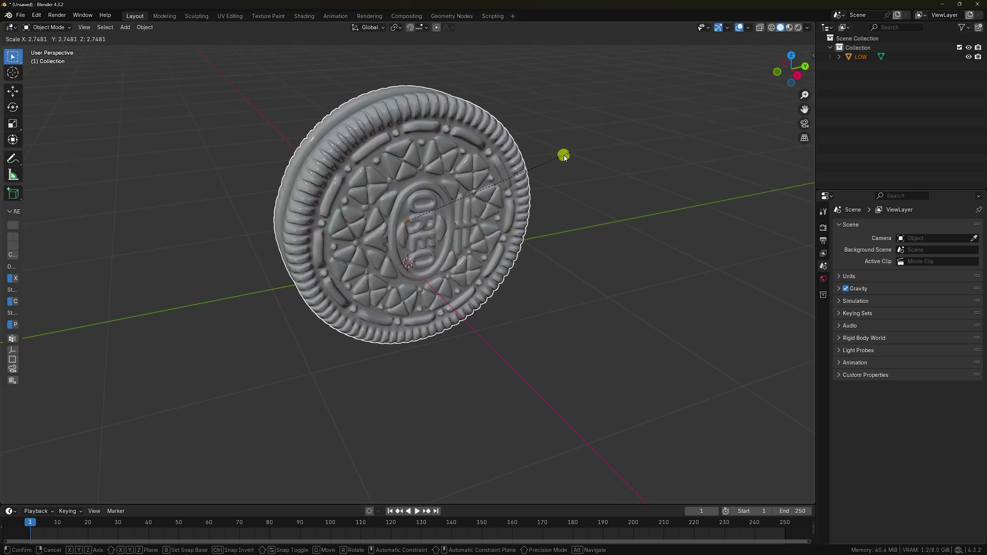
click(564, 154)
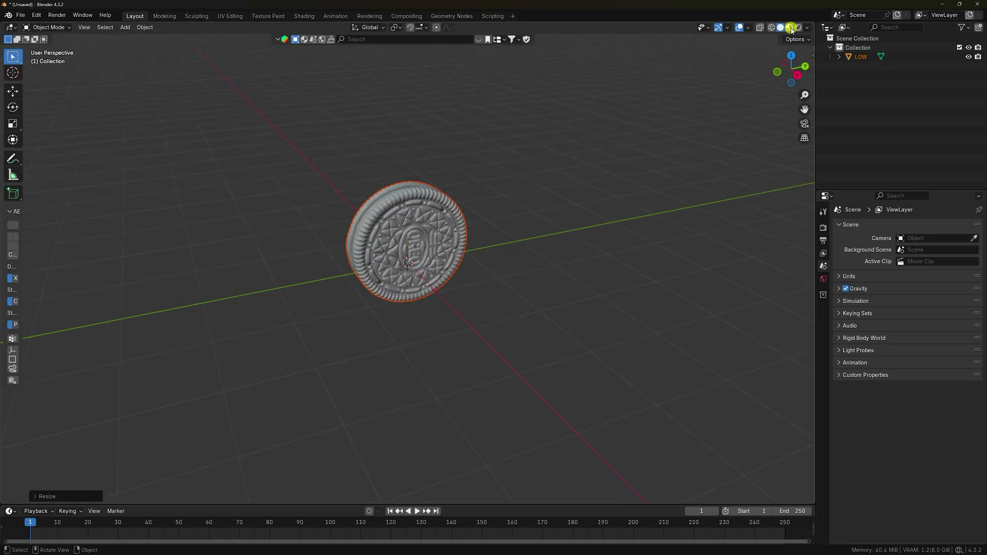
key(z)
scroll(416, 218, up, 4)
Rotate the cookie to about 57°, 49° and -99° on X, Y and Z, and raise it to about 1.78 m on Z.
mouse_move(416, 218)
middle_down()
mouse_move(538, 211)
mouse_move(478, 211)
mouse_move(486, 255)
middle_up()
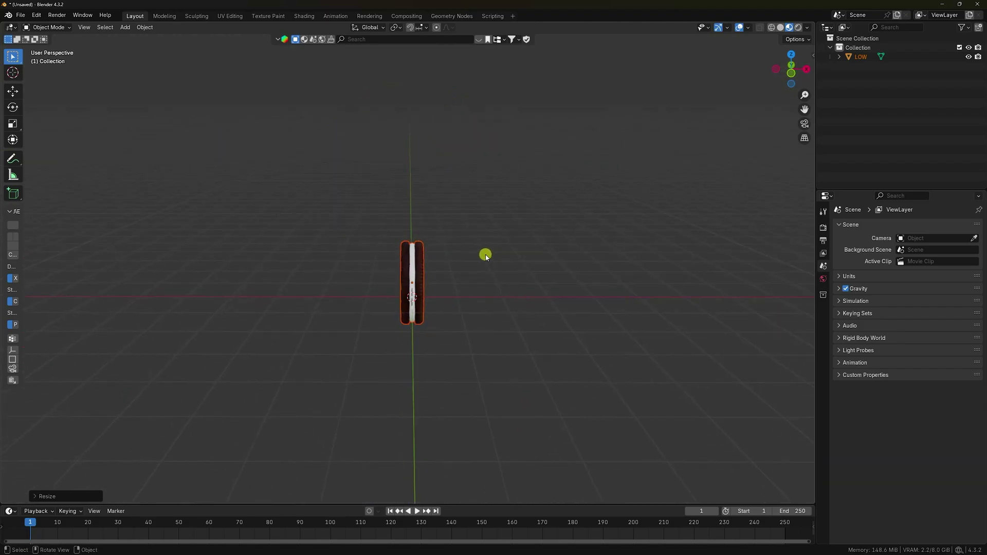
click(14, 90)
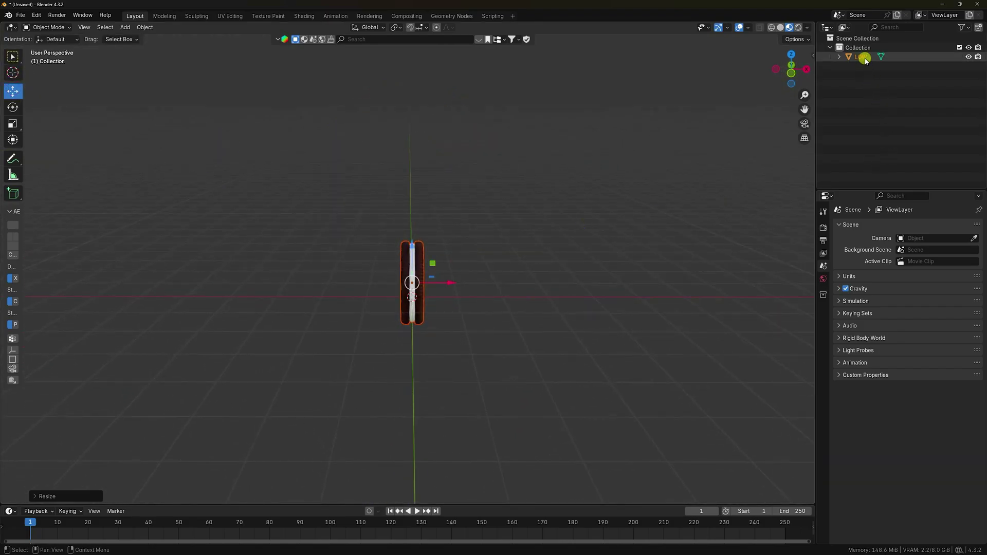
click(14, 107)
drag(422, 274, 416, 172)
click(13, 90)
middle_drag(417, 171, 420, 276)
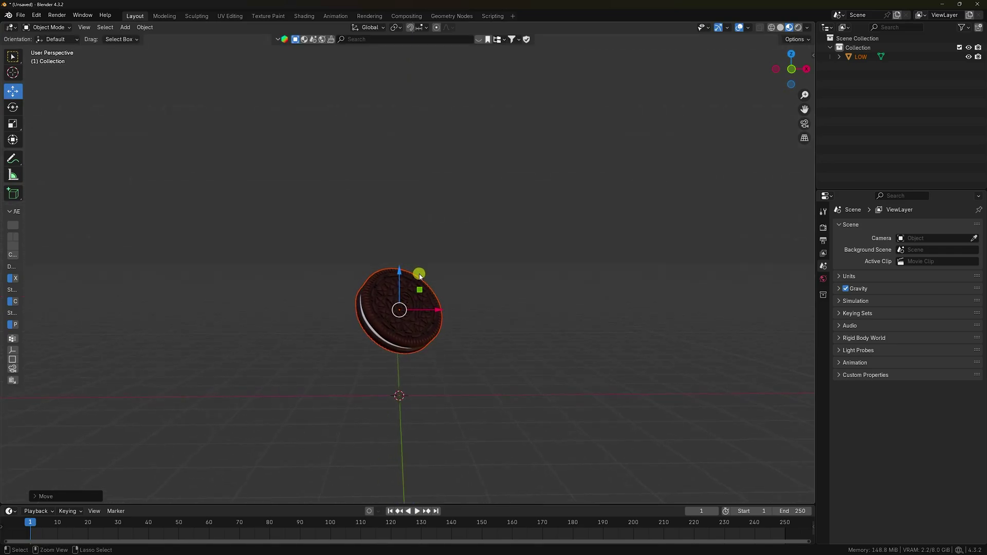
Duplicate the cookie, place the copy above the original, tilt it the opposite way and offset it slightly along X.
key(ctrl+c)
key(ctrl+v)
drag(399, 273, 393, 149)
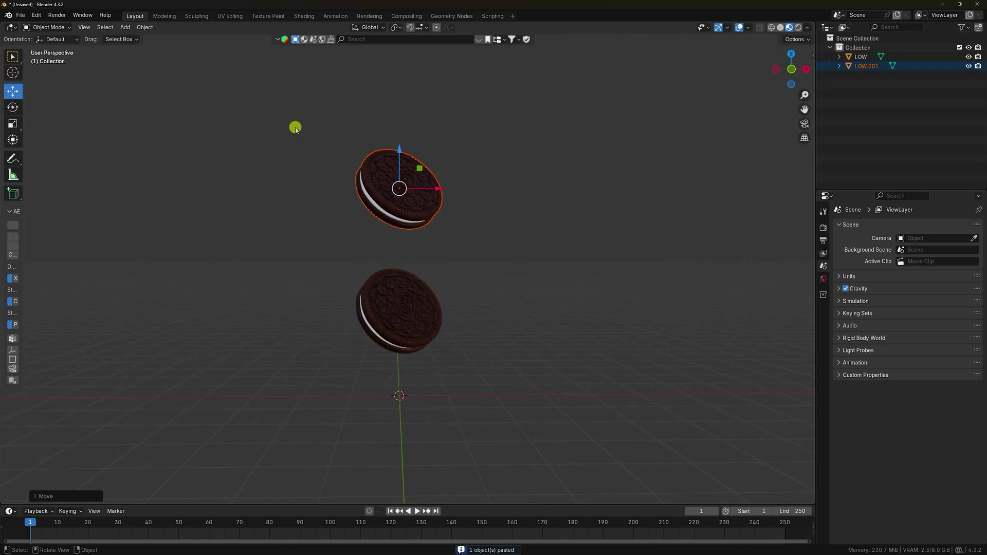
click(10, 109)
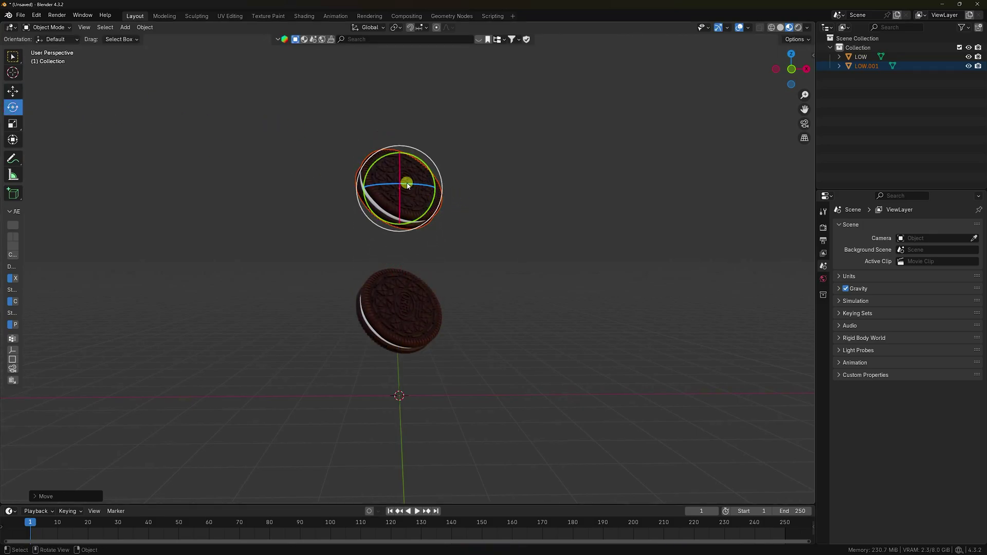
drag(410, 194, 353, 203)
click(13, 91)
mouse_move(446, 194)
mouse_down()
mouse_move(458, 187)
mouse_move(446, 210)
mouse_up()
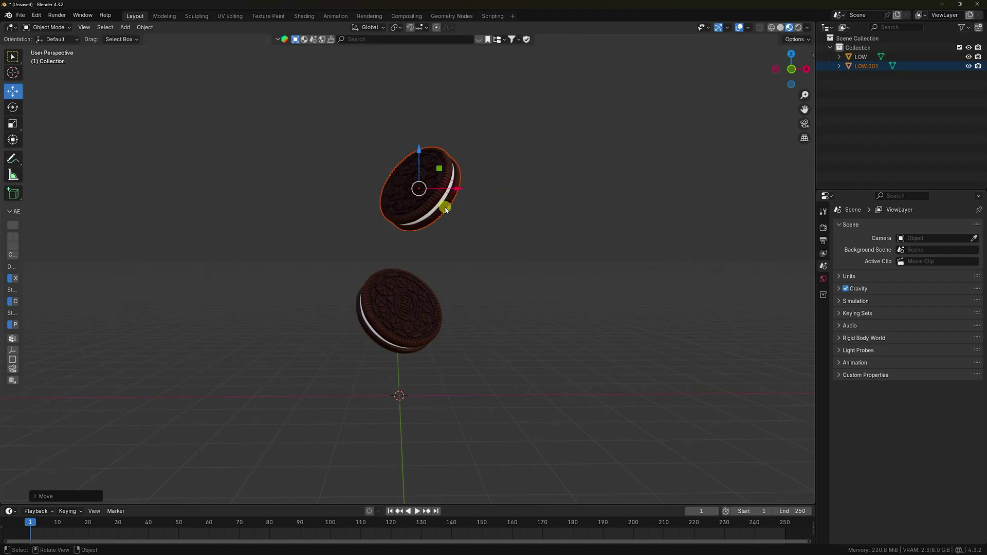
Duplicate the lowest cookie and place the copy above the other two, offset slightly along negative X.
click(408, 302)
key(ctrl+c)
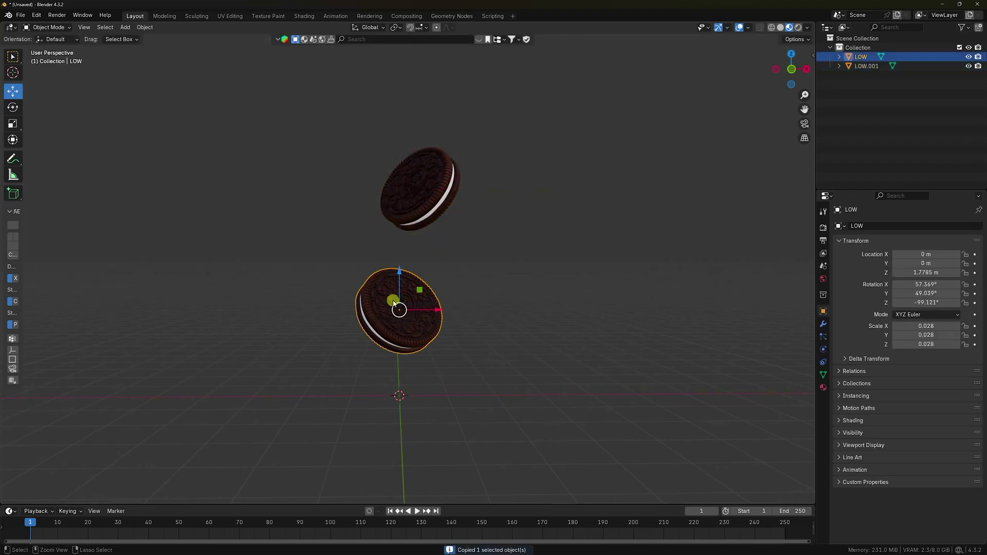
key(ctrl+v)
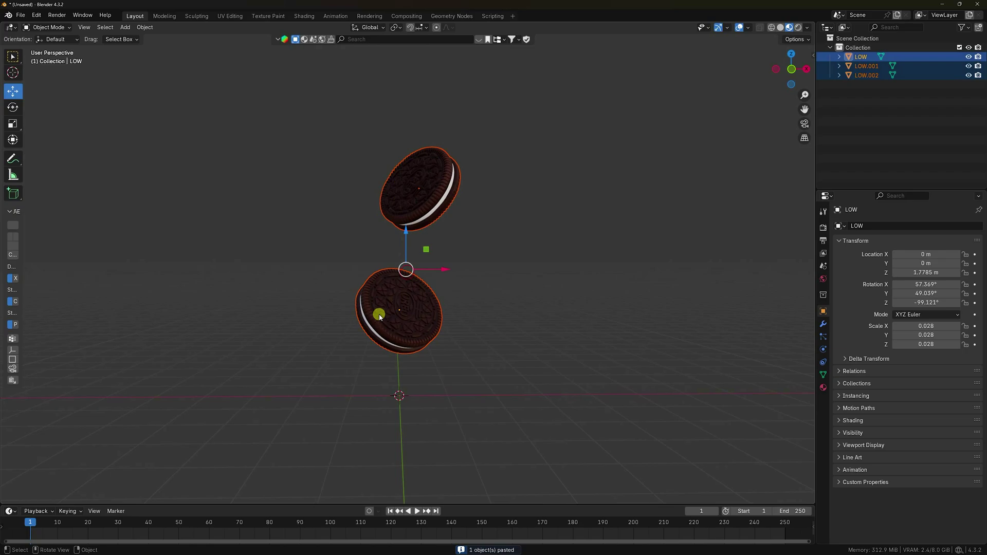
drag(404, 271, 396, 35)
drag(437, 75, 414, 74)
Add a plane beneath the cookies and scale it to about 8.86.
middle_drag(414, 74, 443, 271)
click(125, 28)
mouse_move(134, 38)
click(269, 40)
scroll(443, 222, down, 4)
key(s)
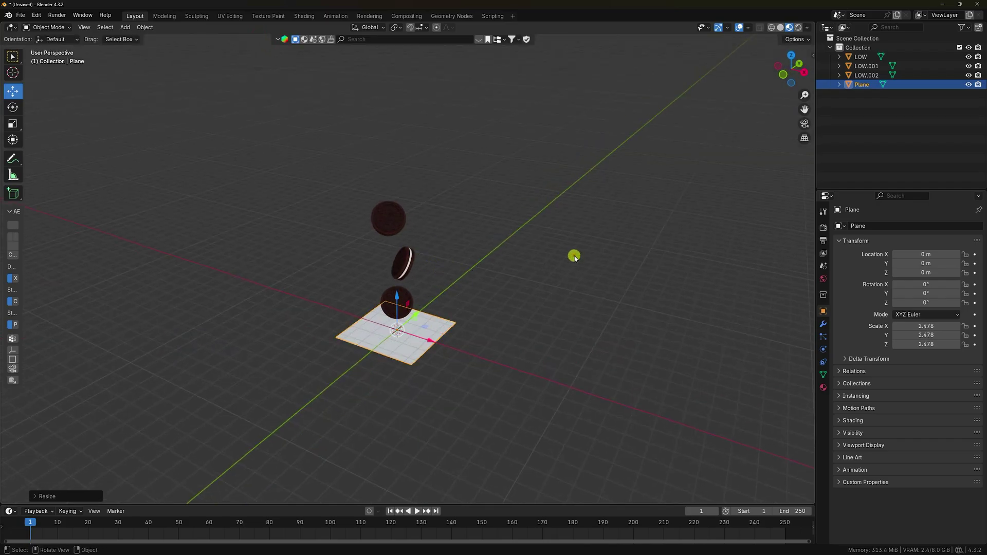
click(738, 247)
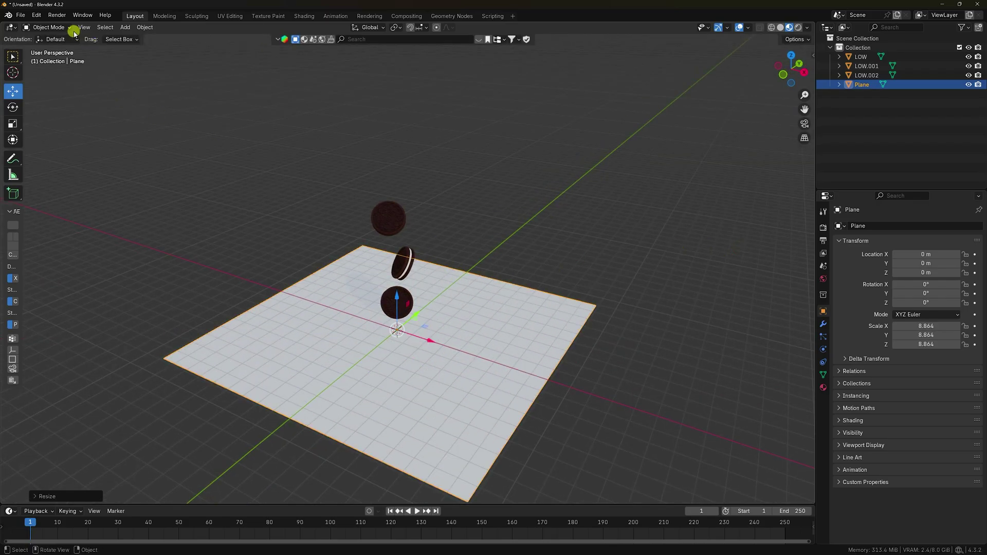
Put the plane into Edit Mode with edge selection and clear the current selection.
click(47, 27)
click(54, 48)
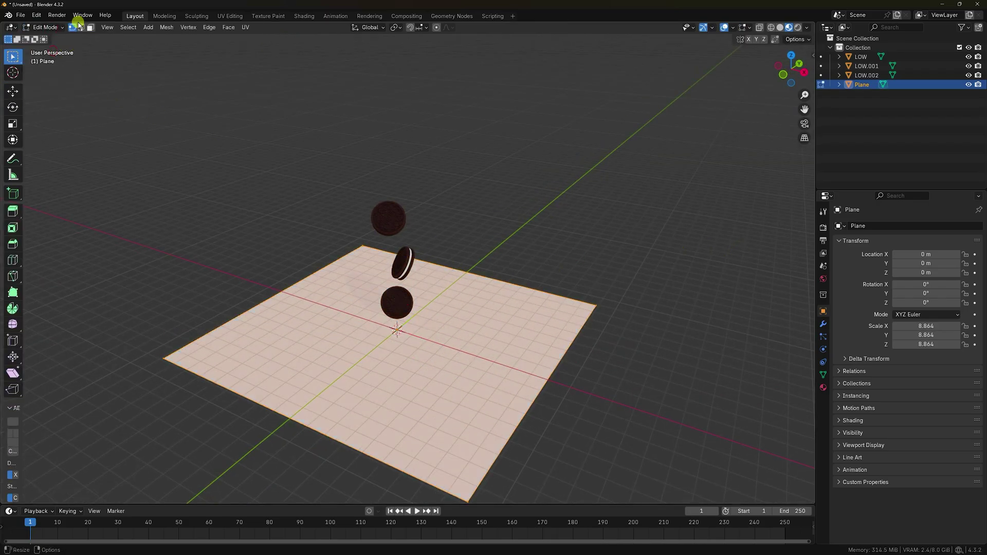
key(alt+a)
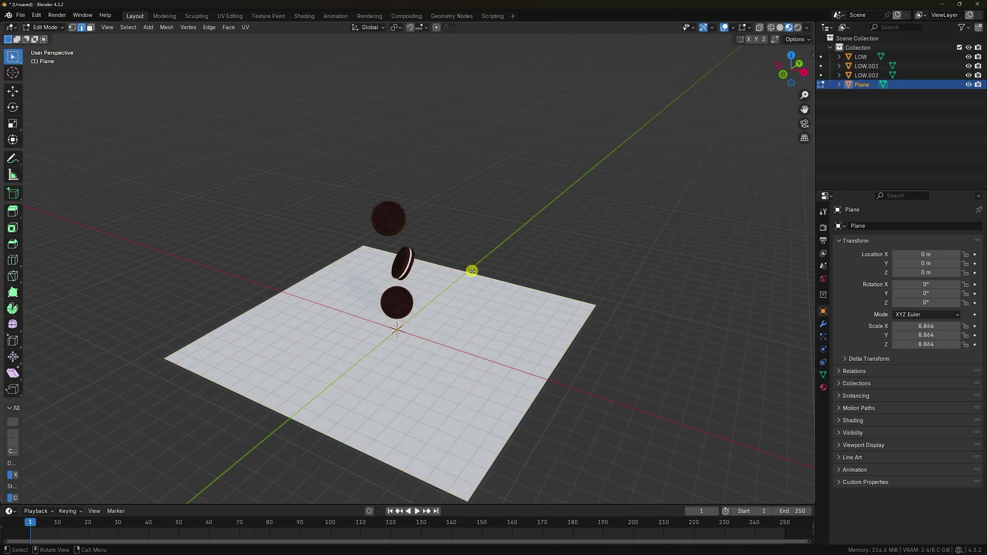
key(g)
key(g)
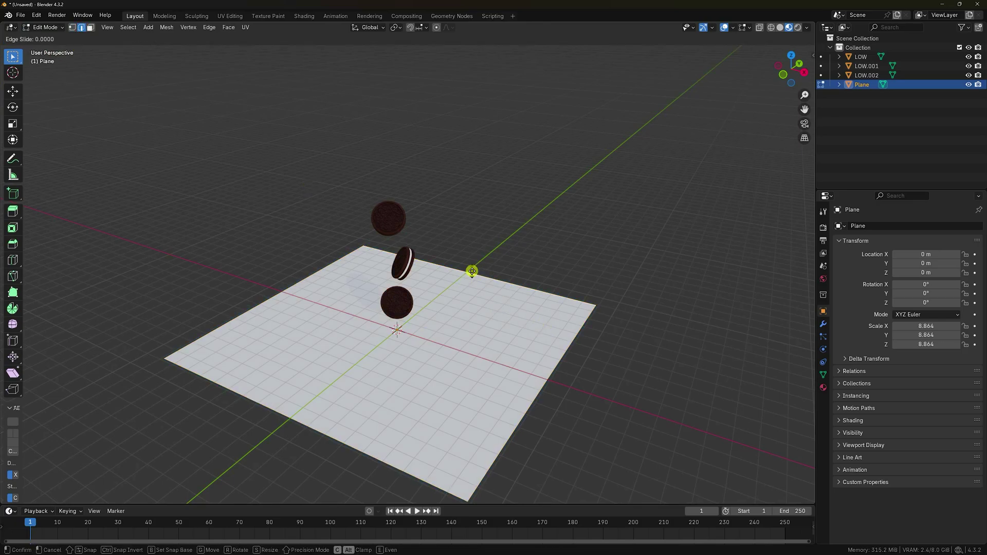
key(Escape)
Extrude the plane's rear edge straight up along Z to form a tall back wall behind the cookies.
key(shift+space)
key(g)
click(467, 272)
drag(464, 232, 487, 33)
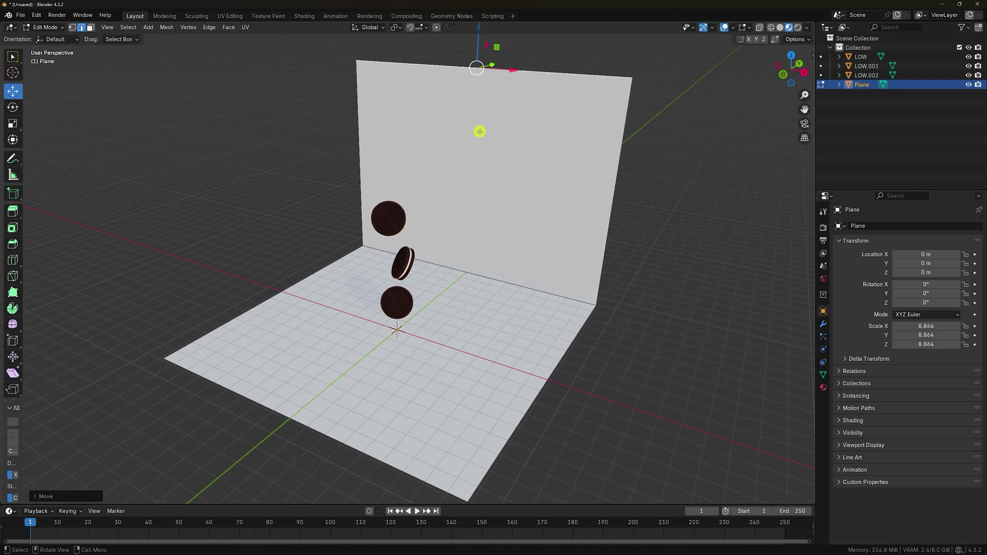
Add a Bevel modifier to the plane with an amount of 0.2 m and 30 segments to round the floor-to-wall corner.
click(476, 274)
click(823, 324)
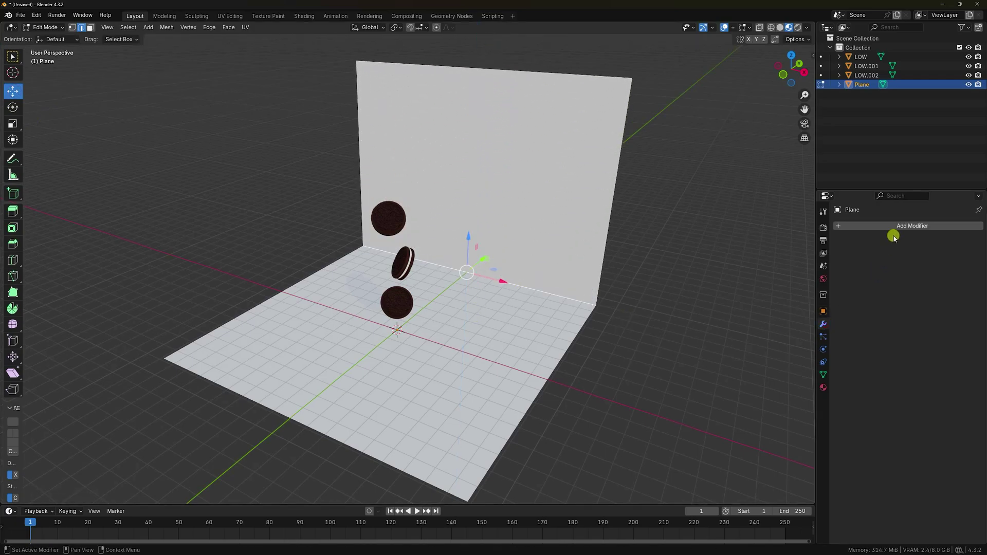
click(894, 229)
mouse_move(845, 262)
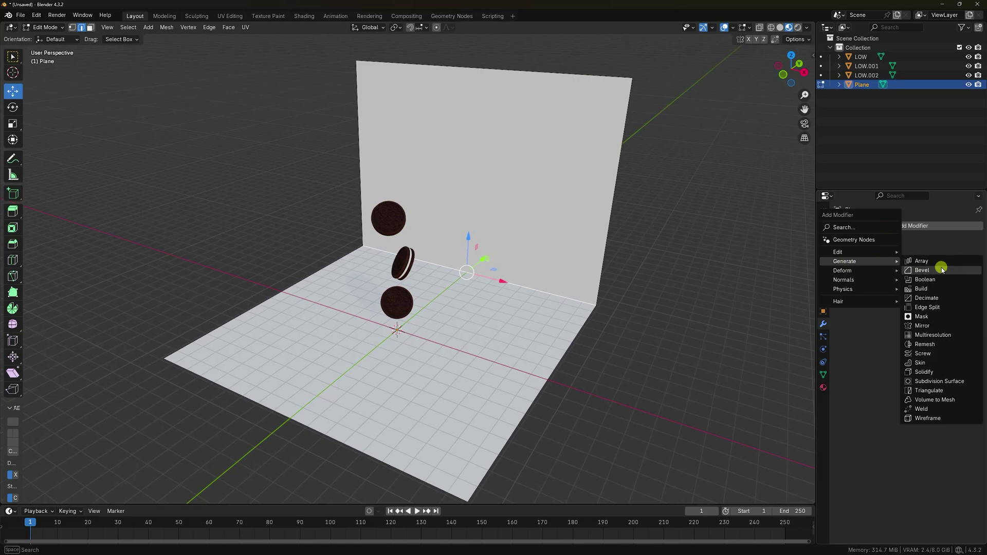
click(941, 270)
click(927, 275)
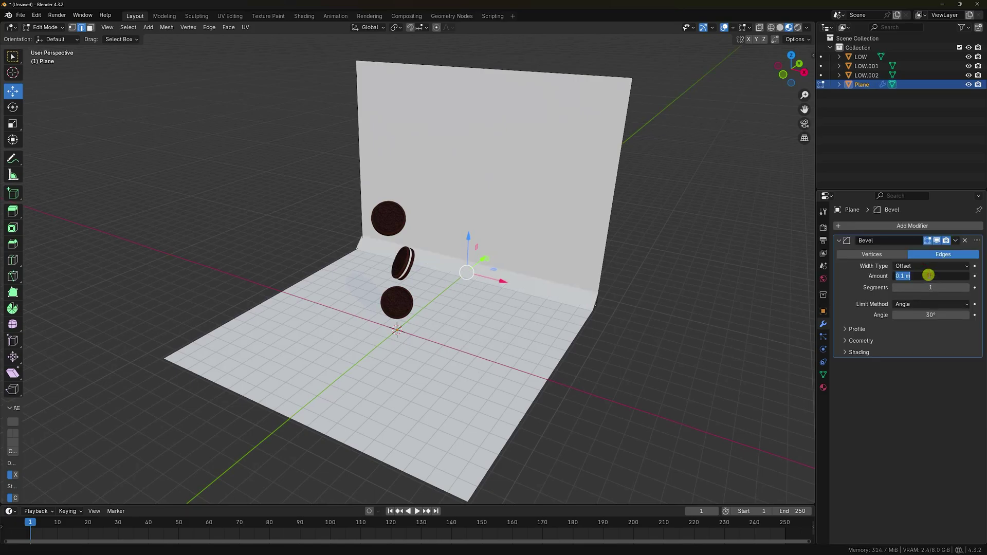
text(0.2)
key(Return)
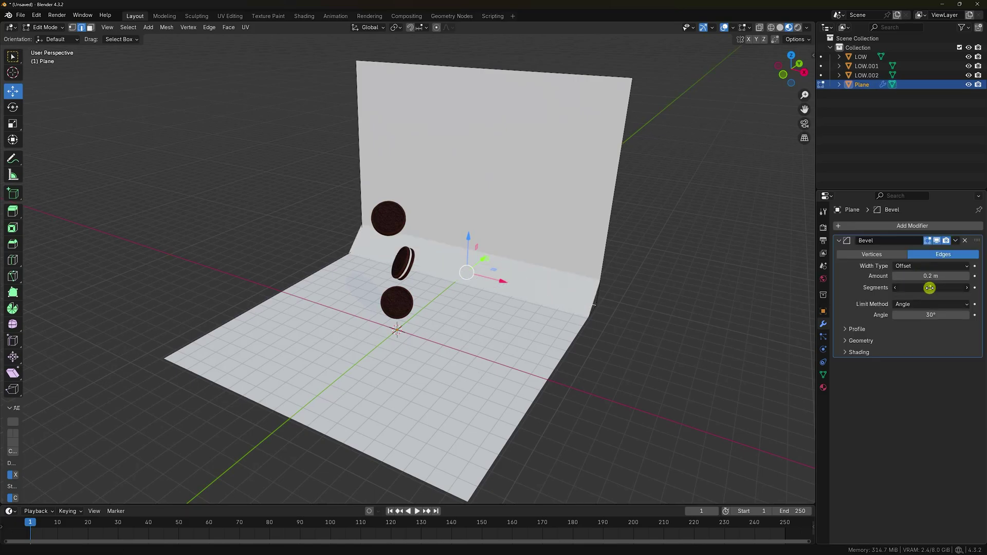
click(929, 288)
text(30)
key(Return)
Return the backdrop to Object Mode and apply Shade Smooth to it.
click(21, 29)
click(41, 33)
right_click(564, 174)
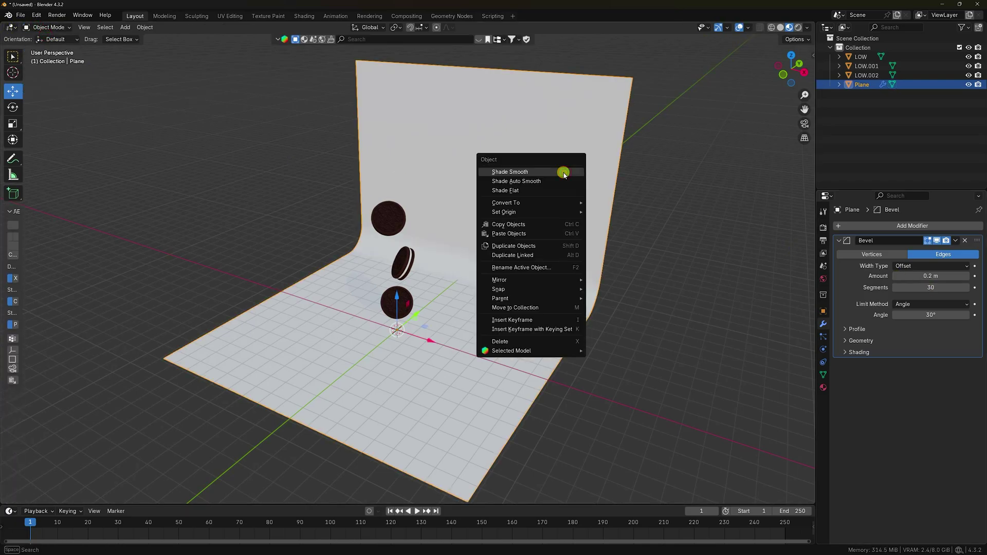
click(564, 173)
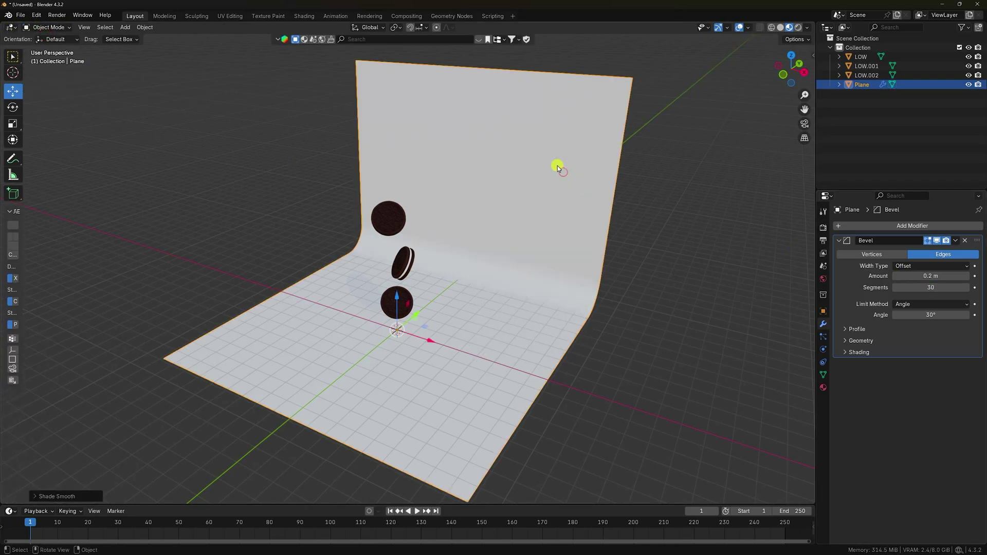
Give the backdrop a new material with base colour hue 0.6, saturation 1 and value 0.3.
click(824, 389)
click(867, 265)
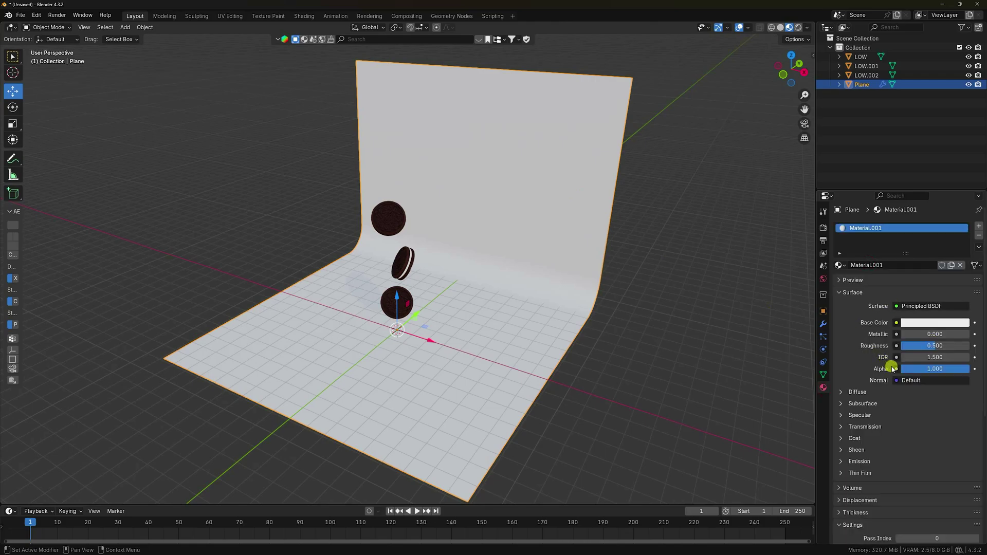
click(905, 323)
click(912, 268)
text(0.6)
key(Return)
click(911, 276)
text(1)
key(Return)
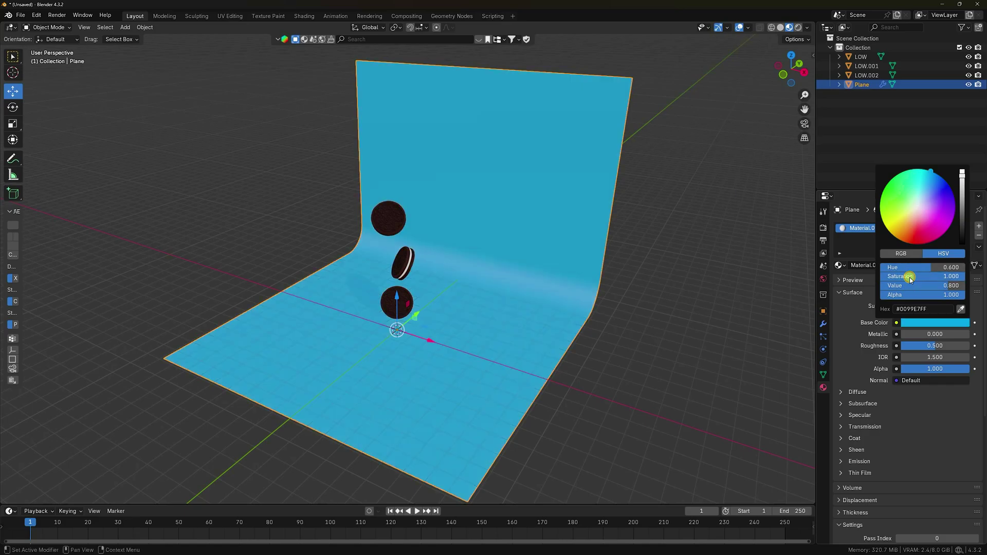
click(912, 286)
text(0)
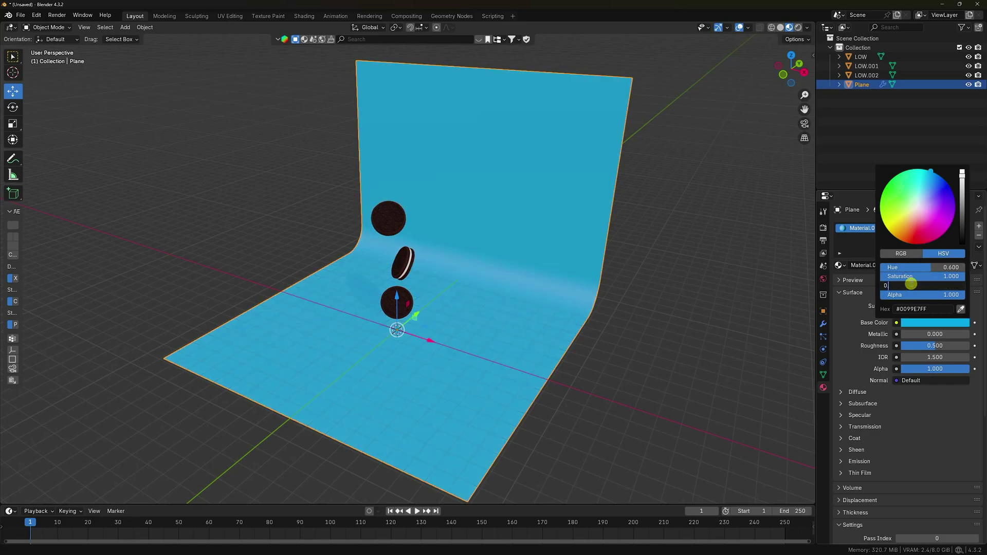
text(.3)
key(Return)
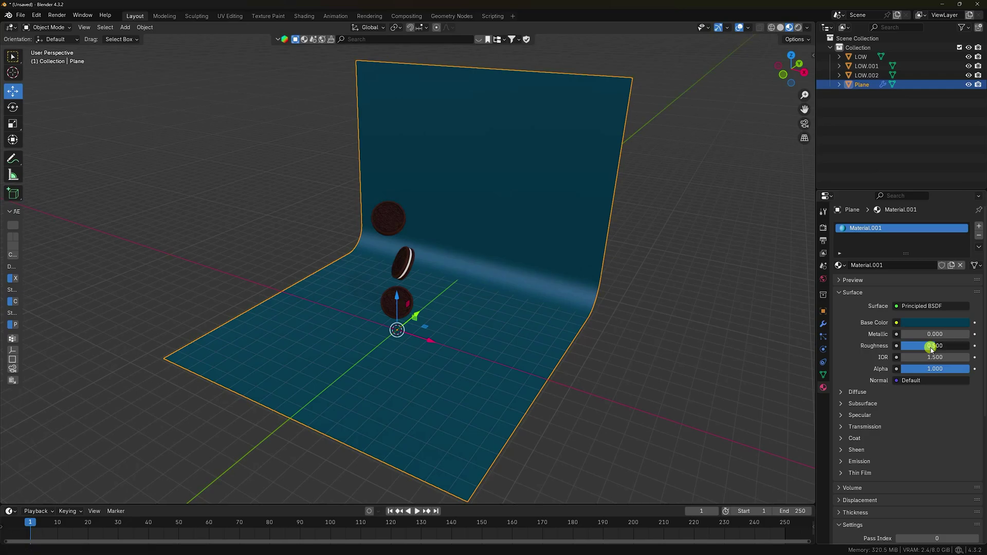
Set the backdrop material's roughness to 0.8 and shift the backdrop slightly relative to the cookies.
click(930, 348)
key(Return)
mouse_move(694, 282)
middle_down()
mouse_move(483, 236)
mouse_move(481, 227)
mouse_move(461, 264)
mouse_move(452, 257)
mouse_move(557, 359)
middle_up()
drag(389, 385, 413, 375)
Add a camera and align it to a straight front view of the three cookies and the backdrop.
middle_drag(412, 375, 241, 100)
click(126, 28)
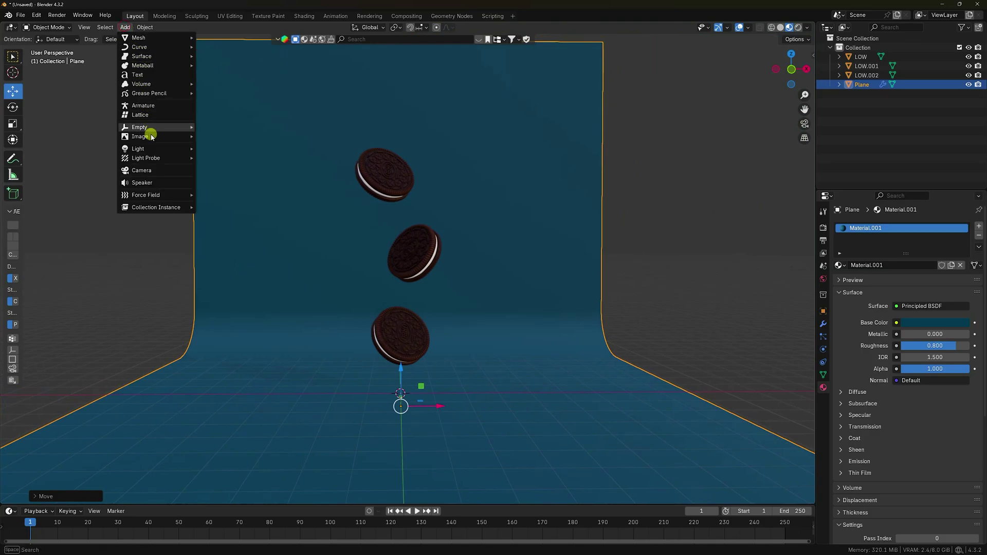
click(188, 171)
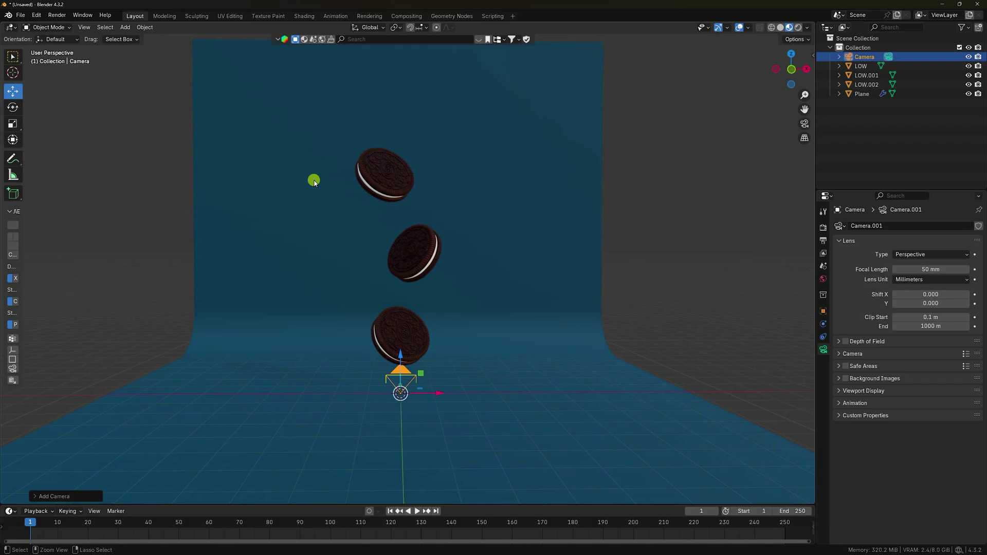
key(ctrl+alt+KP_0)
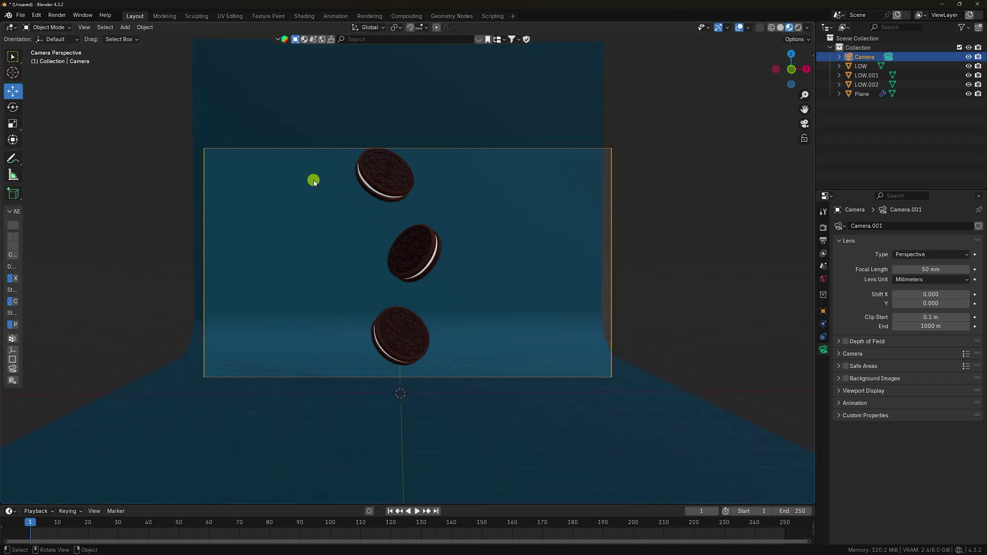
key(Home)
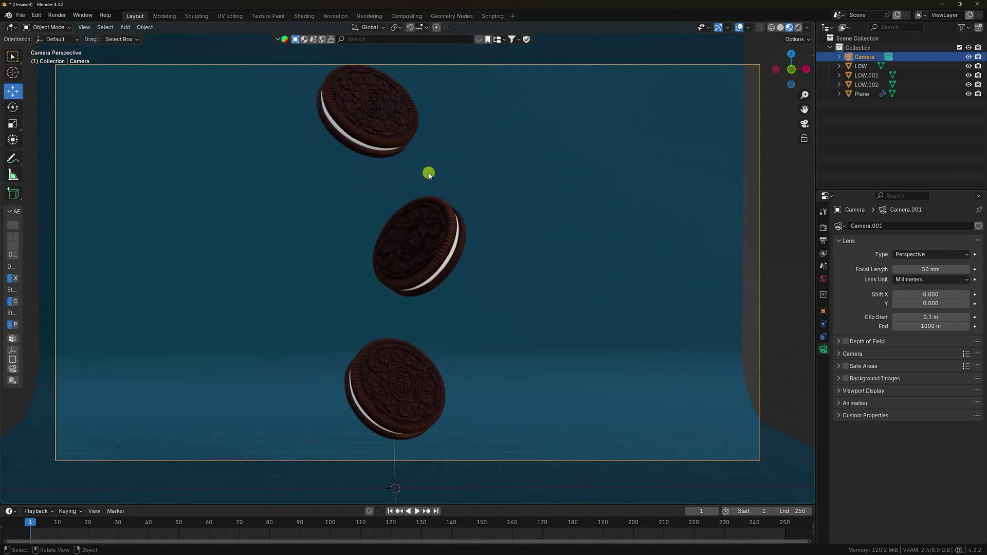
scroll(354, 152, down, 4)
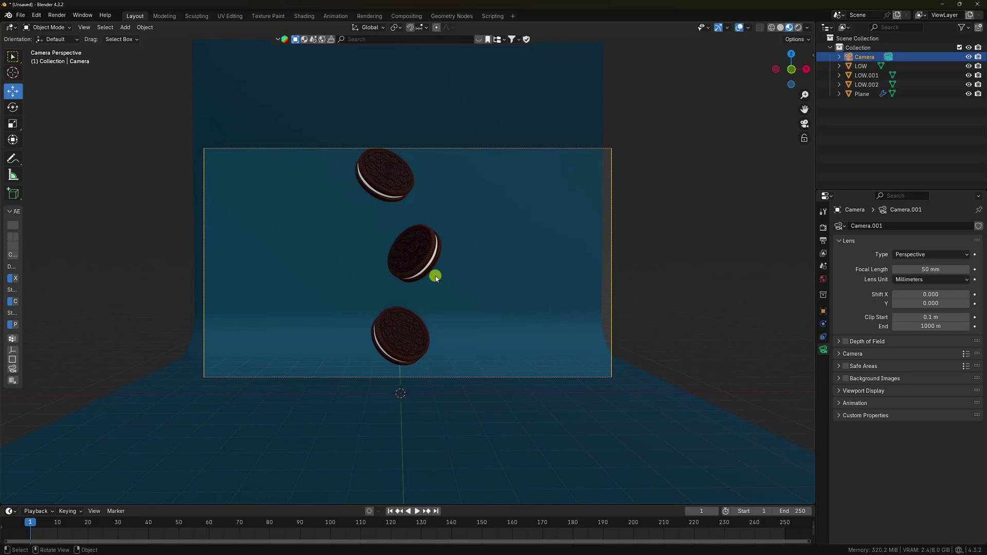
Set the output resolution to a vertical 1080 x 1920 px format.
click(823, 240)
click(930, 235)
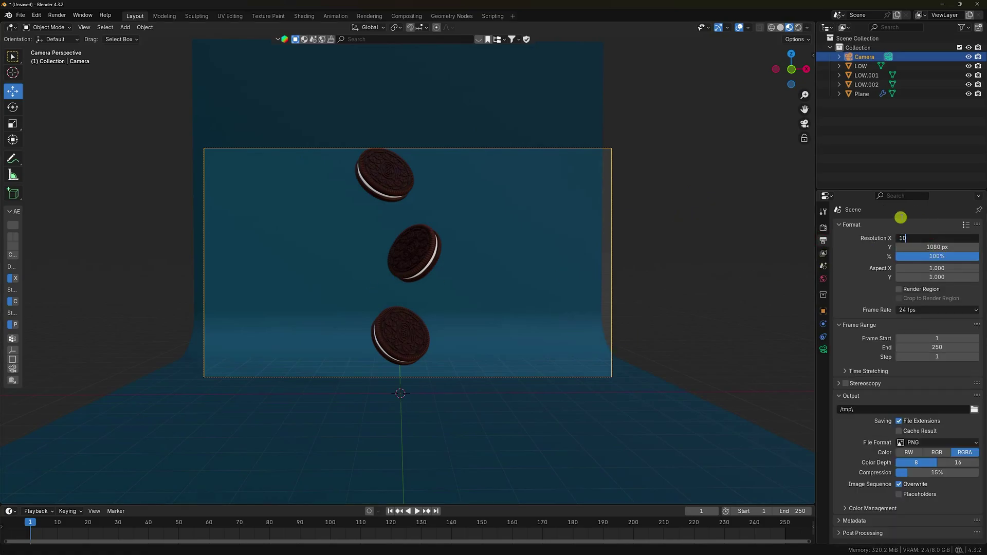
text(1080)
key(Tab)
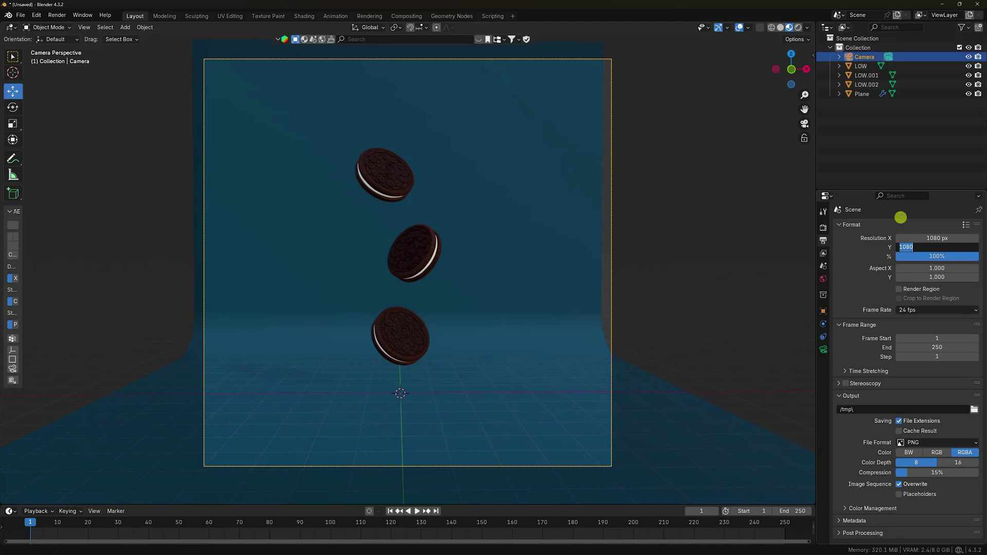
key(Return)
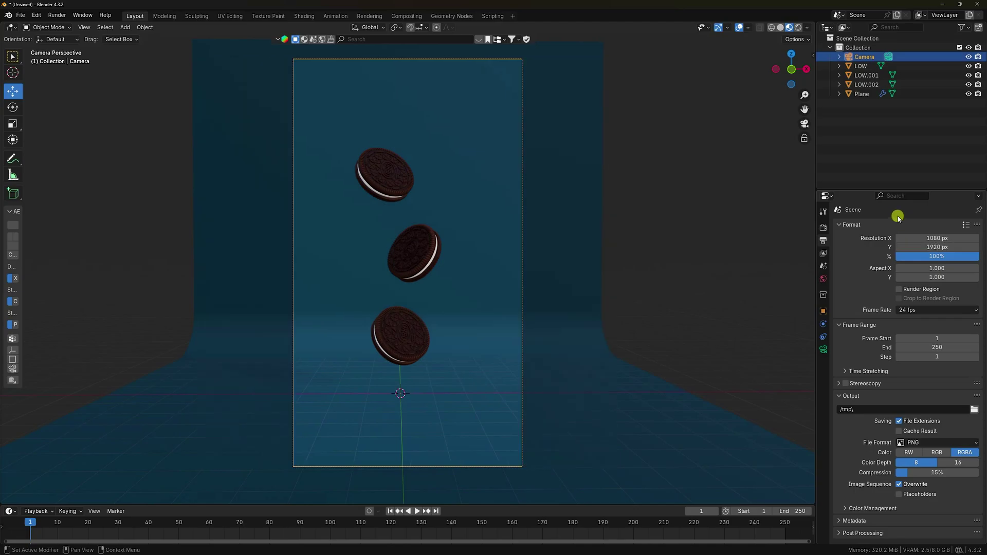
scroll(391, 242, down, 2)
scroll(391, 244, up, 3)
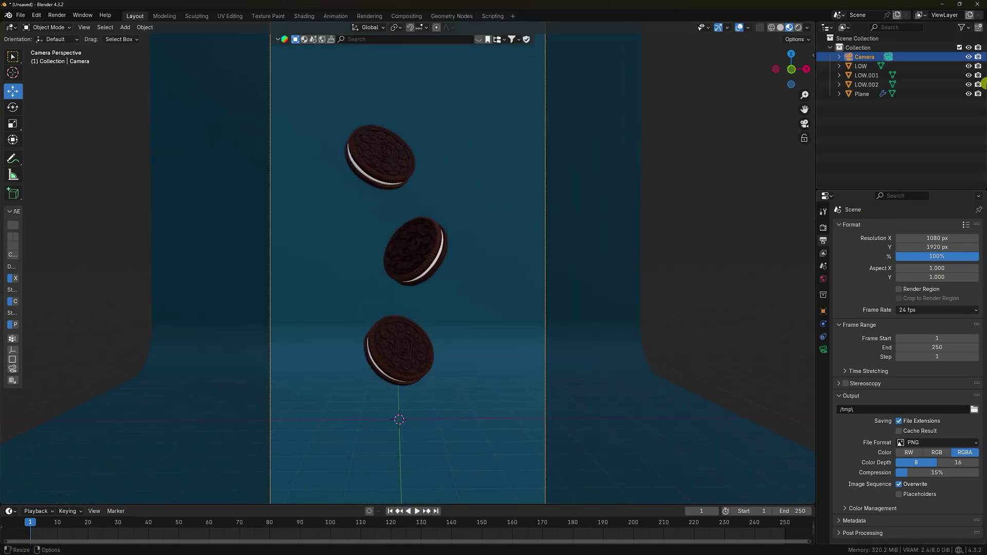
Straighten the camera with rotation X 90°, Y 0°, Z 0° and set its X location to 0 m.
click(823, 310)
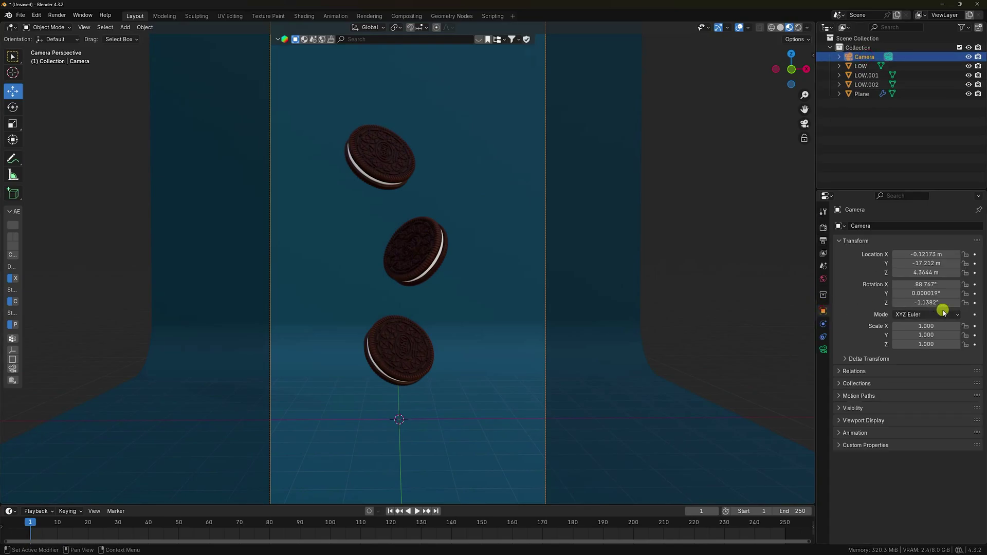
click(917, 255)
click(919, 282)
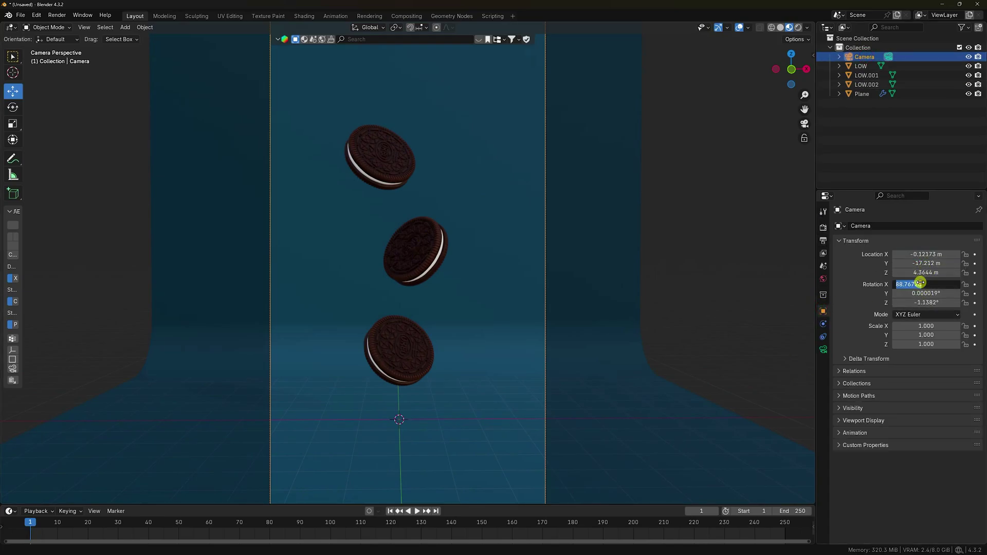
text(90)
key(Tab)
text(0)
key(Tab)
text(0)
key(Return)
click(910, 256)
text(0)
key(Return)
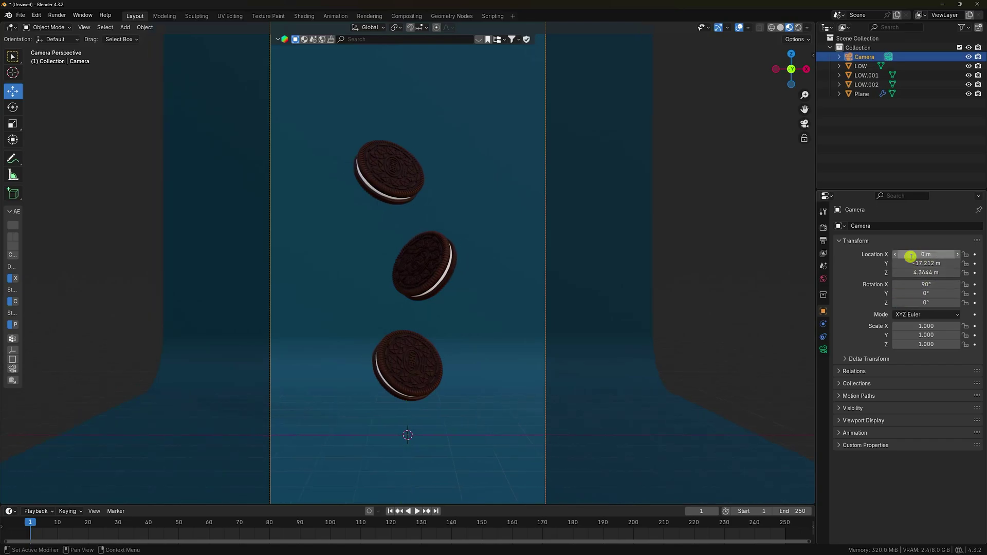
Frame the cookies by adjusting the camera's location to Y -12.612 m and Z 3.5644 m.
drag(910, 263, 309, 277)
scroll(542, 193, down, 3)
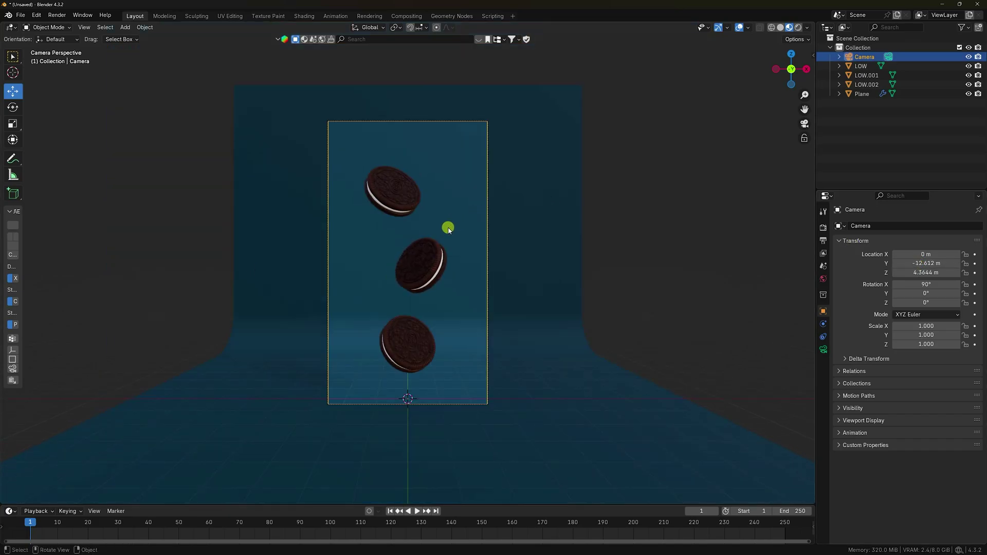
click(926, 273)
key(Escape)
drag(920, 273, 747, 276)
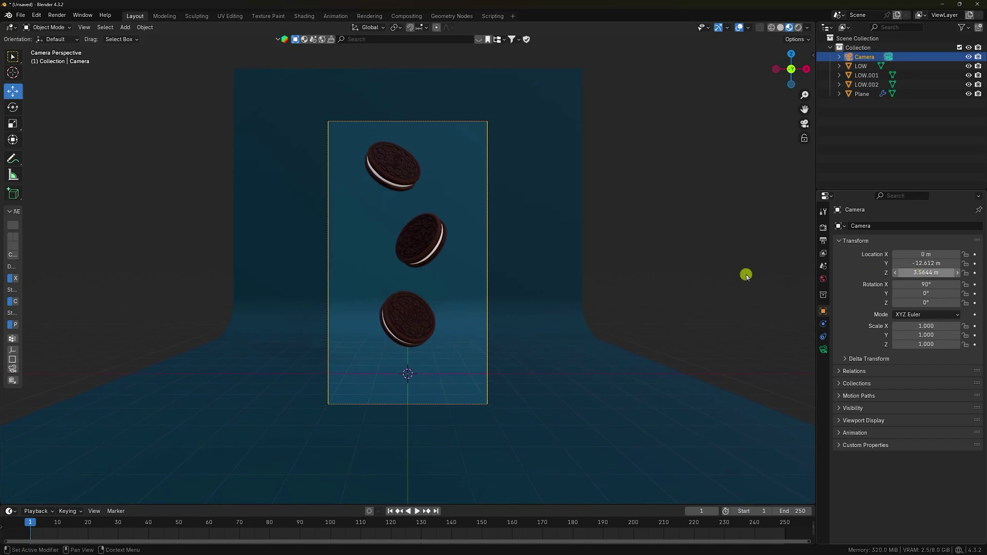
scroll(464, 283, up, 3)
scroll(432, 275, down, 2)
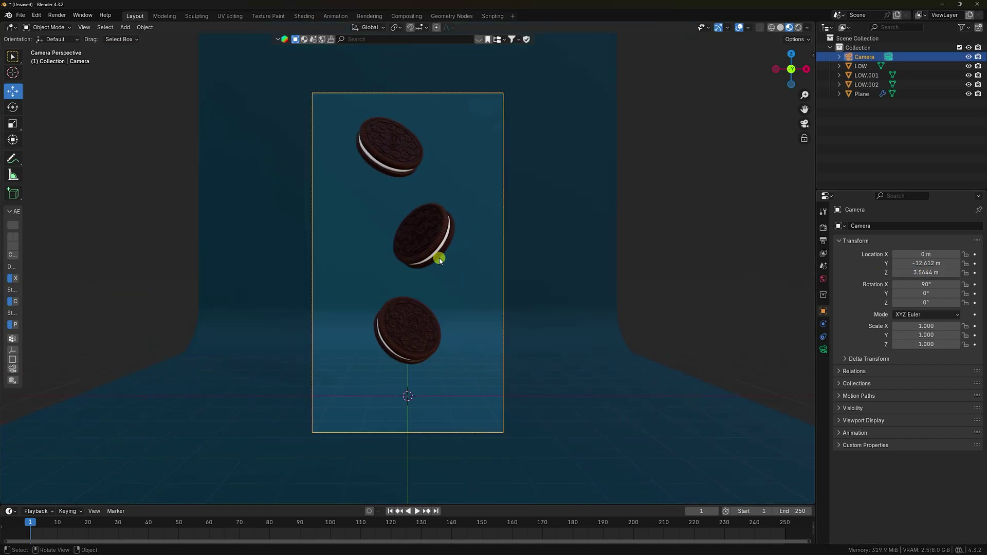
middle_drag(439, 260, 483, 307)
key(KP_0)
Switch the render engine to Cycles on GPU Compute and set the render max samples to 128.
click(823, 227)
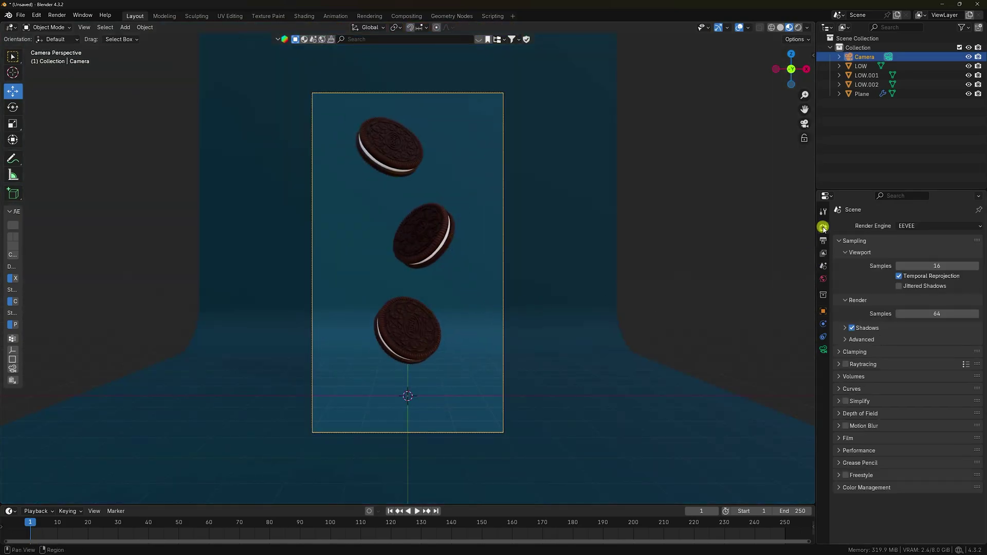
click(915, 225)
click(906, 252)
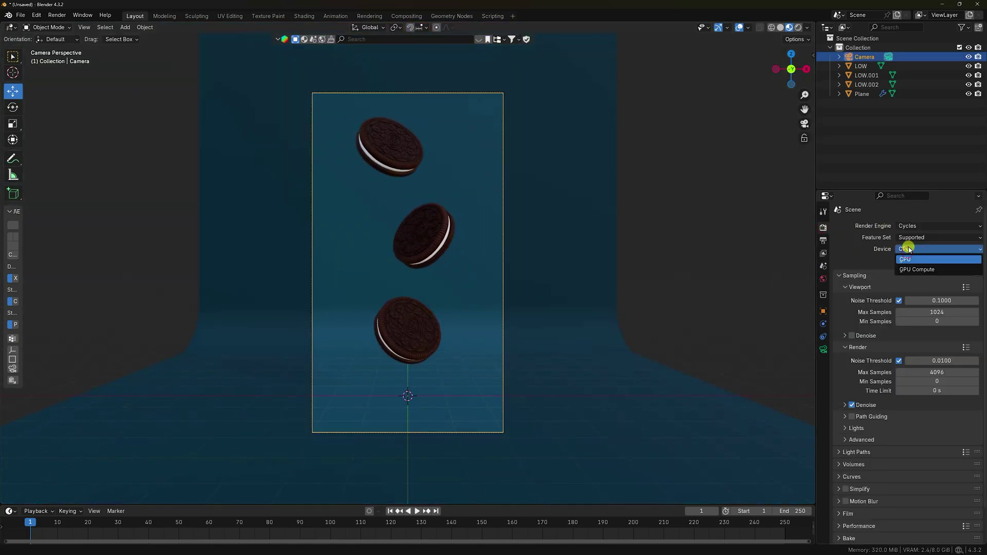
click(907, 266)
click(937, 363)
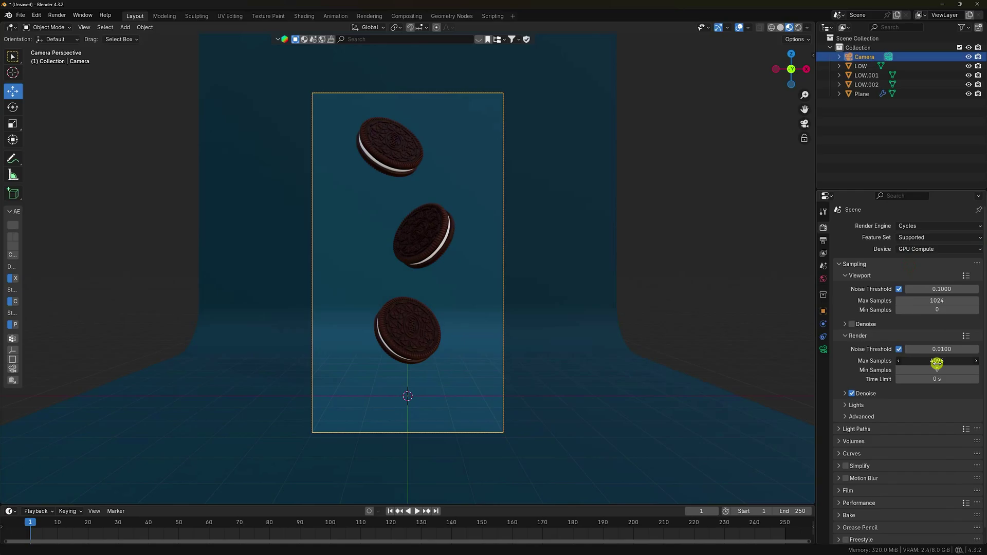
text(128)
key(Return)
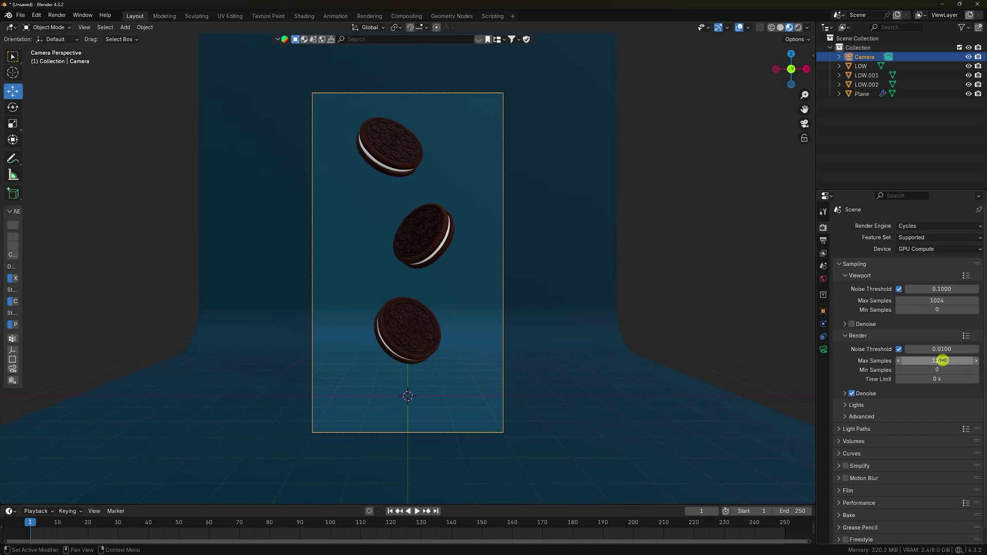
Light the world with an Environment Texture using artist_workshop_4k.hdr from the Desktop's Oreo Liquid folder.
click(823, 279)
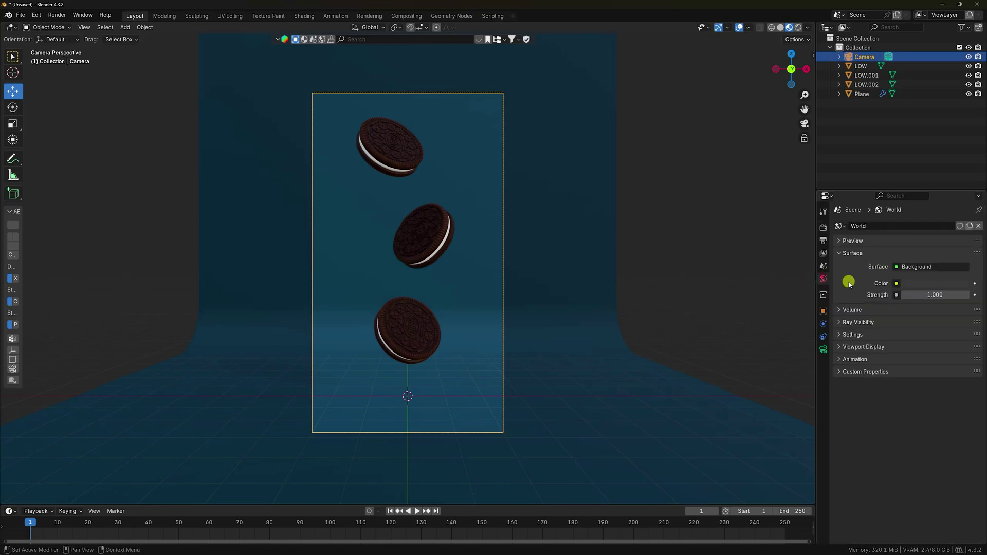
click(896, 282)
click(686, 320)
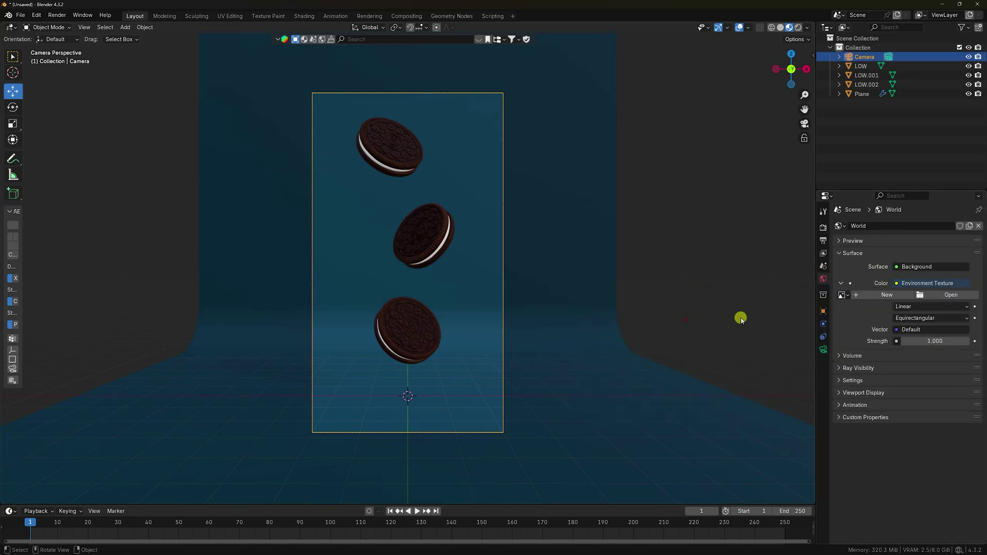
click(951, 295)
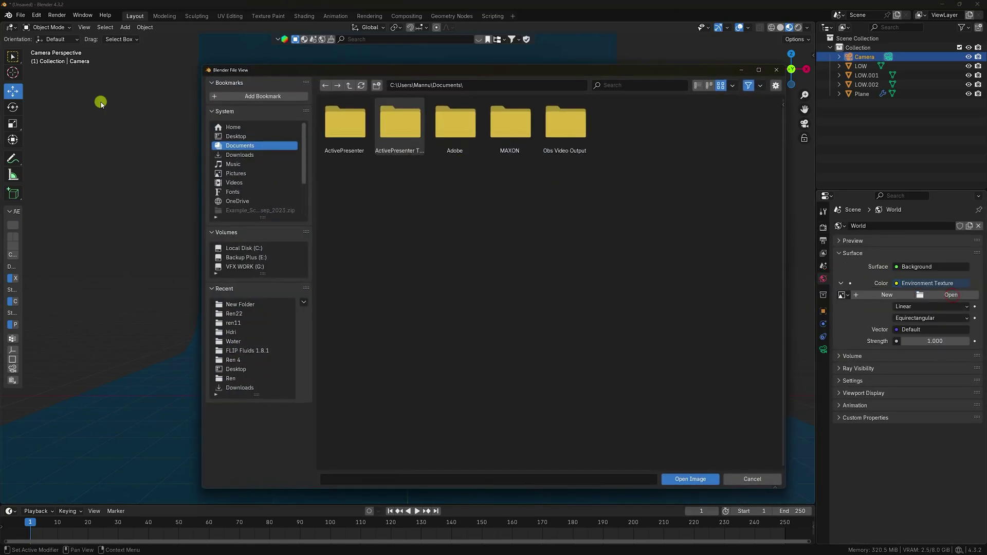
click(240, 136)
click(719, 133)
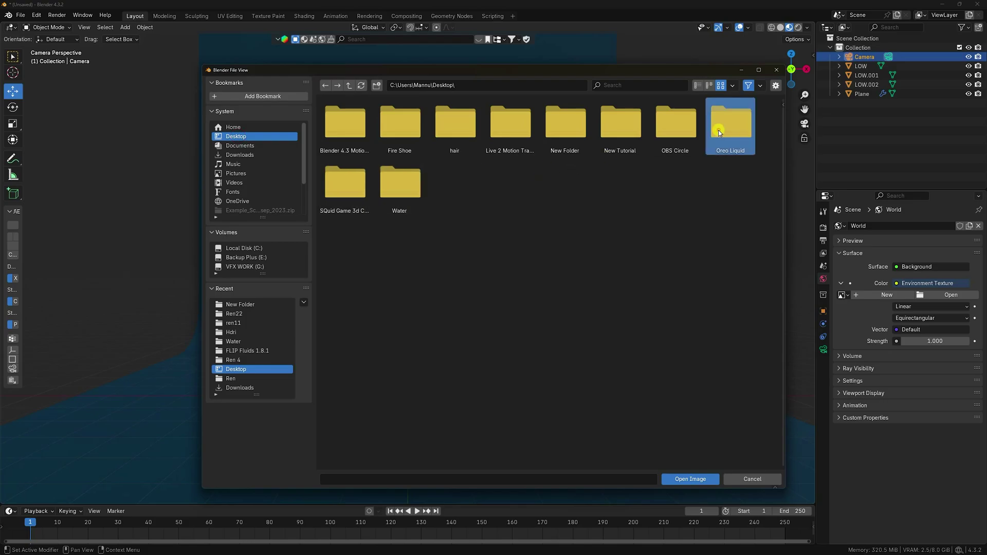
double_click(719, 133)
click(731, 127)
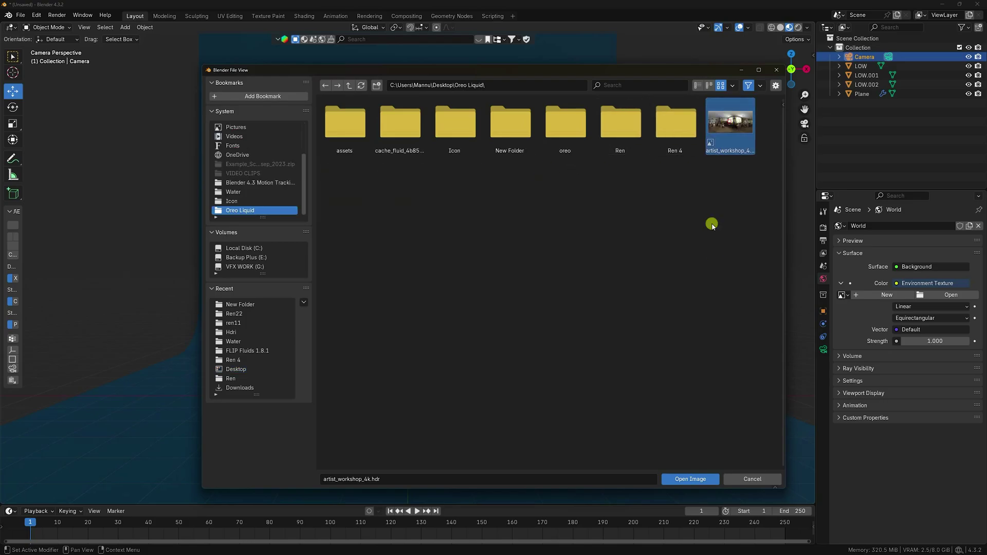
click(691, 478)
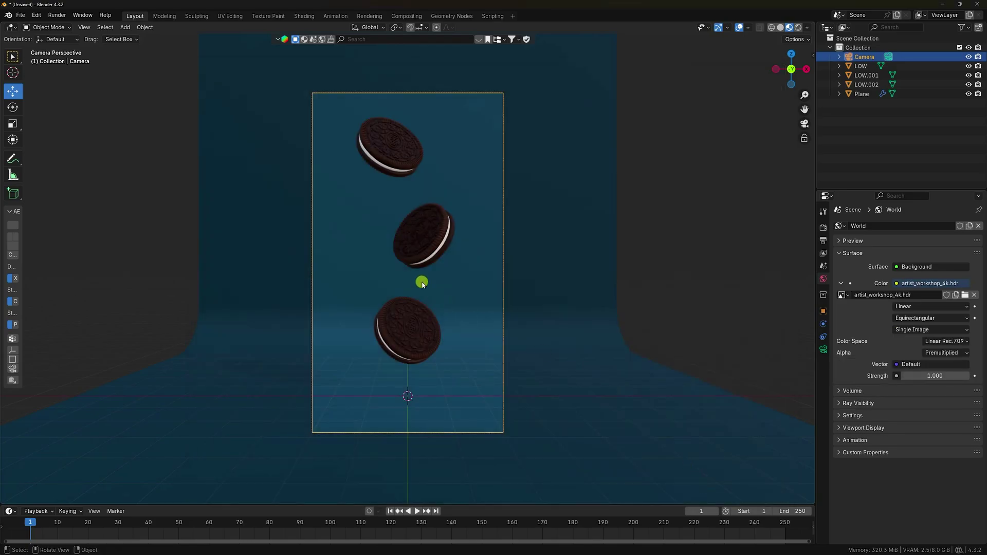
Add an area light and raise it straight up until it hangs above the top cookie.
middle_drag(377, 276, 441, 300)
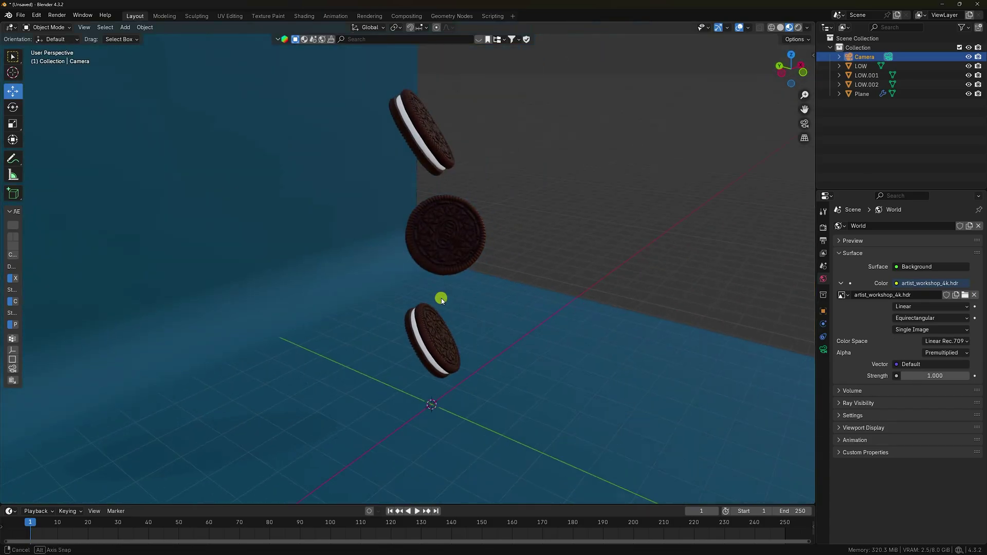
click(126, 28)
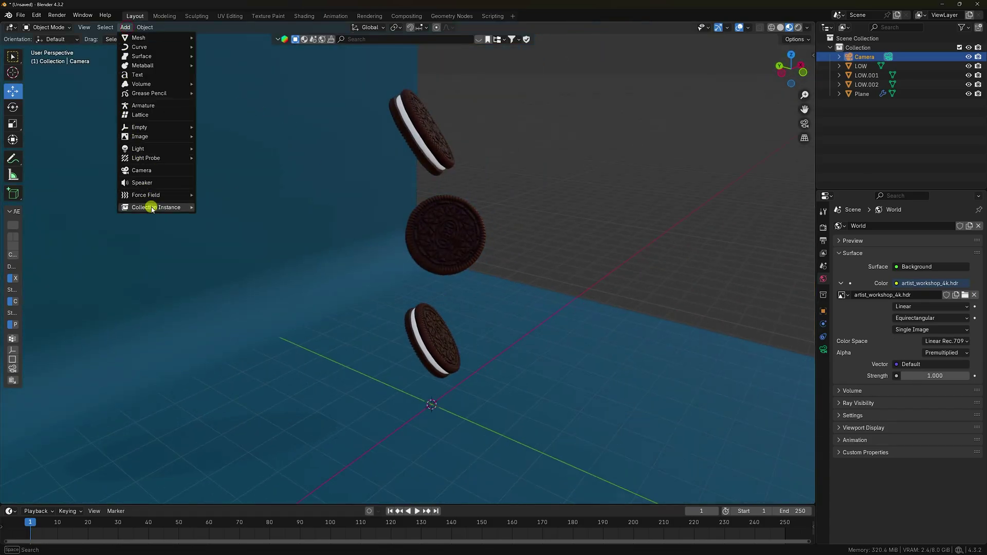
mouse_move(143, 152)
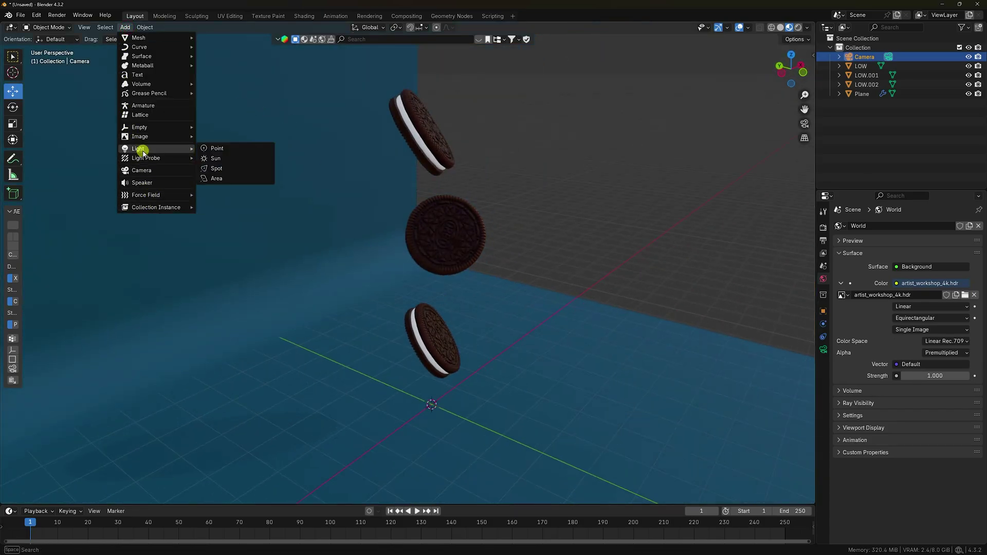
click(217, 179)
scroll(434, 320, down, 3)
drag(423, 316, 454, 94)
Set the area light's power to 200 W and its size to 3 m.
click(823, 349)
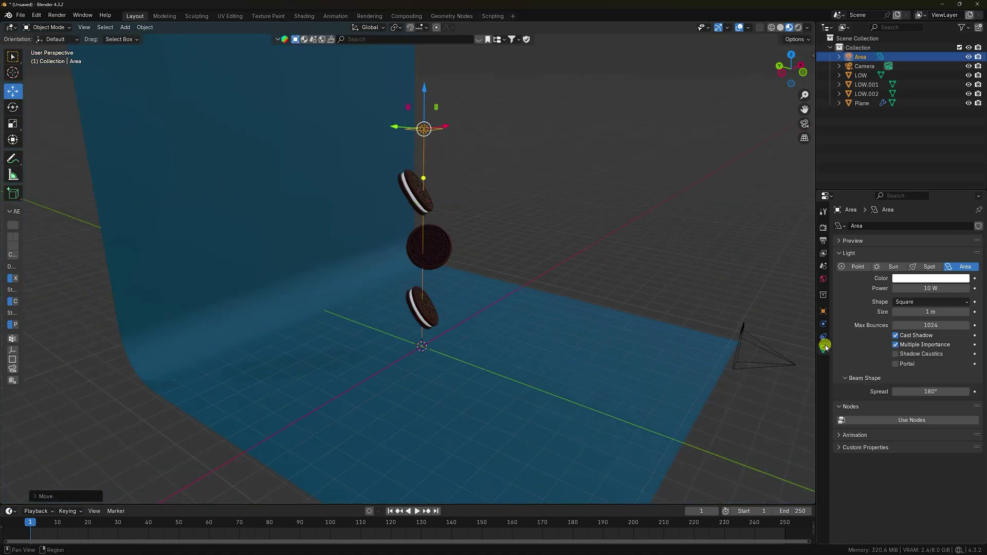
double_click(936, 289)
text(200)
key(Return)
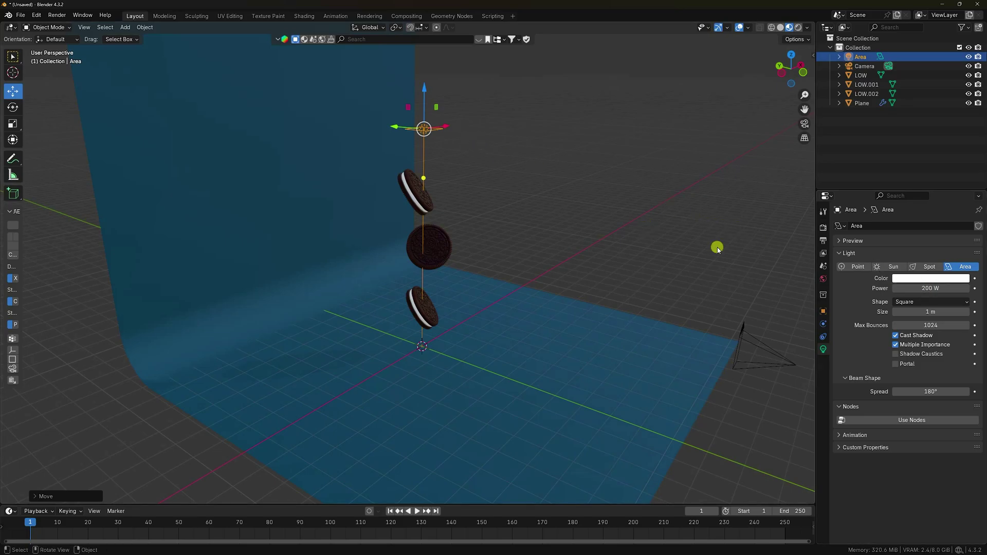
double_click(921, 308)
text(3)
key(Return)
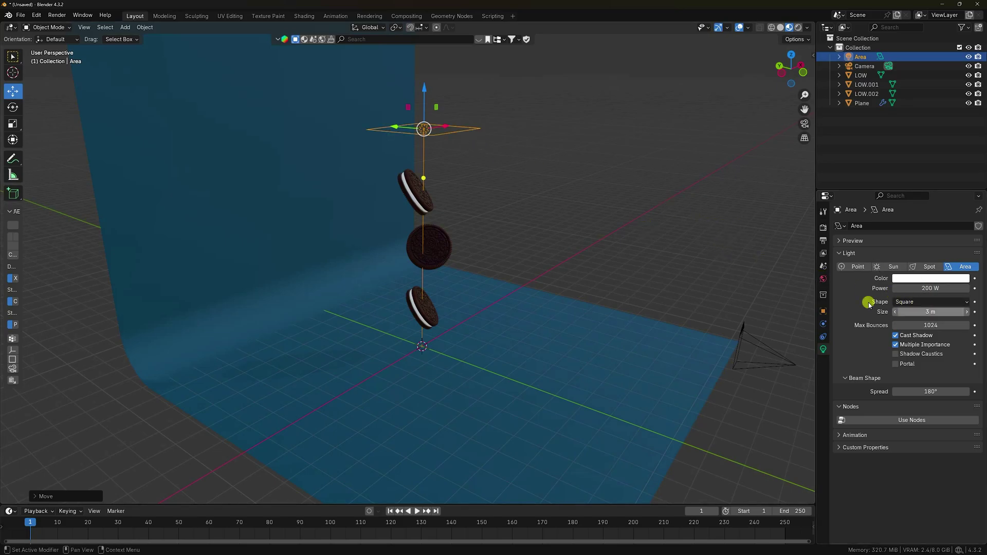
Duplicate the area light and move the copy forward between the cookies and the camera.
middle_drag(324, 245, 355, 243)
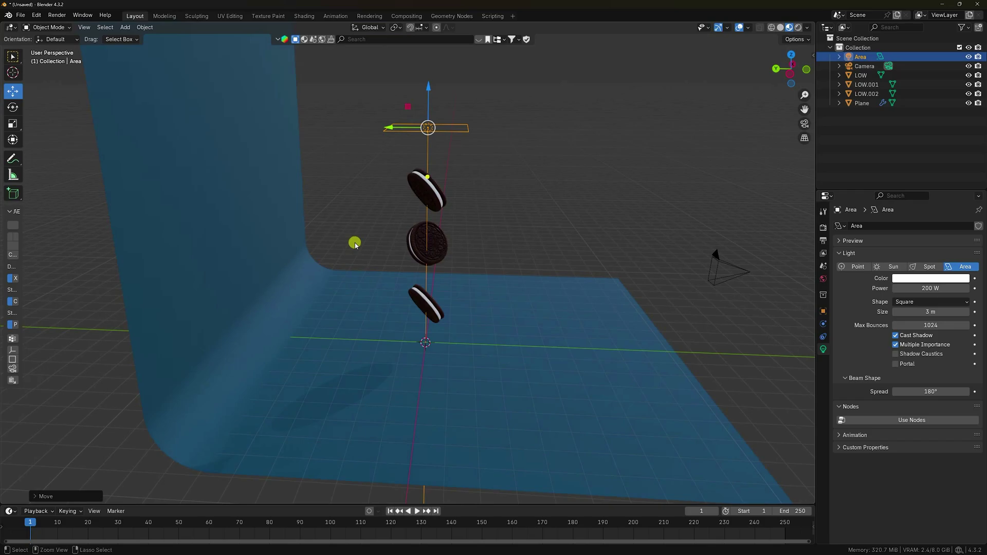
key(ctrl+c)
key(ctrl+v)
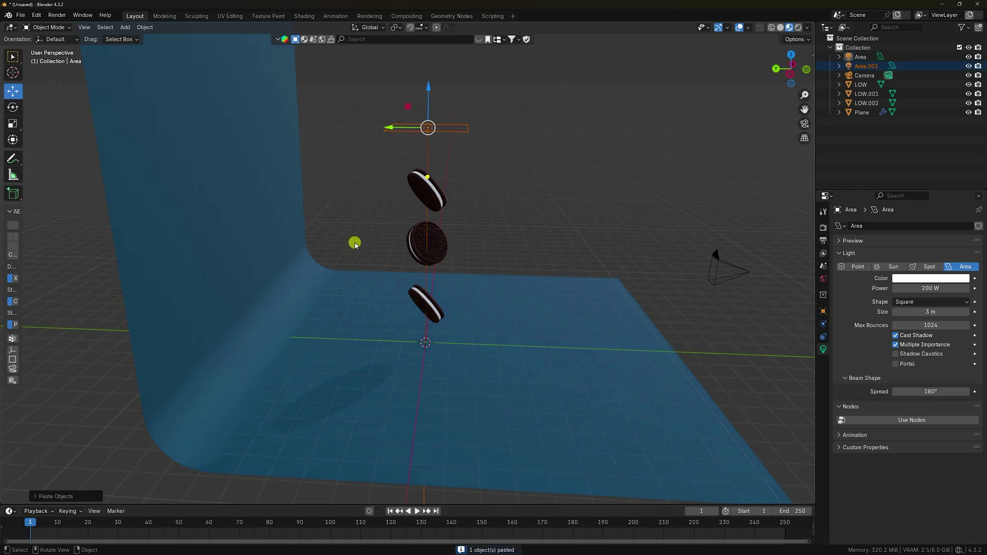
middle_drag(369, 236, 379, 254)
drag(394, 142, 541, 263)
Lower the copied area light to the cookies' height and rotate it upright to face them.
middle_drag(541, 262, 478, 172)
key(g)
key(z)
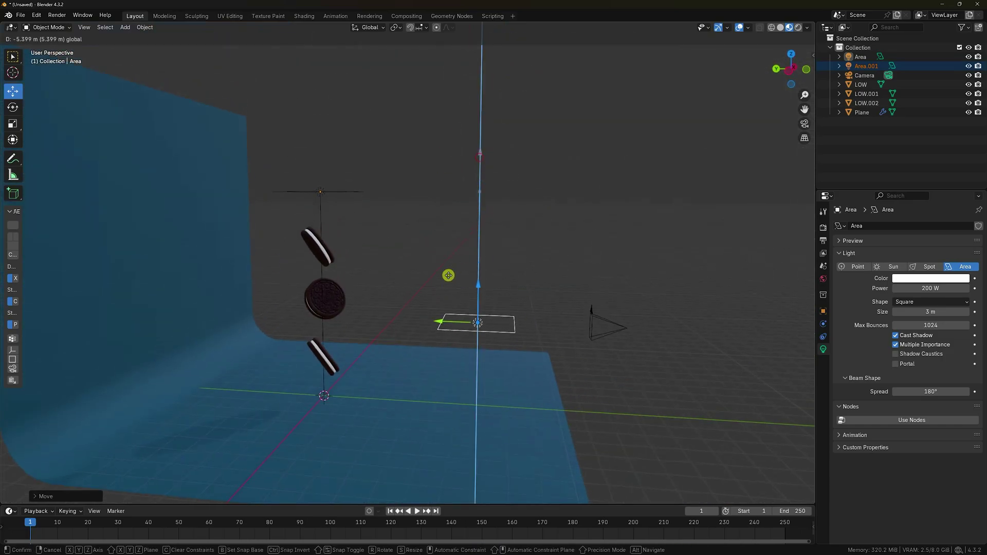
click(453, 263)
click(13, 107)
drag(505, 277, 520, 335)
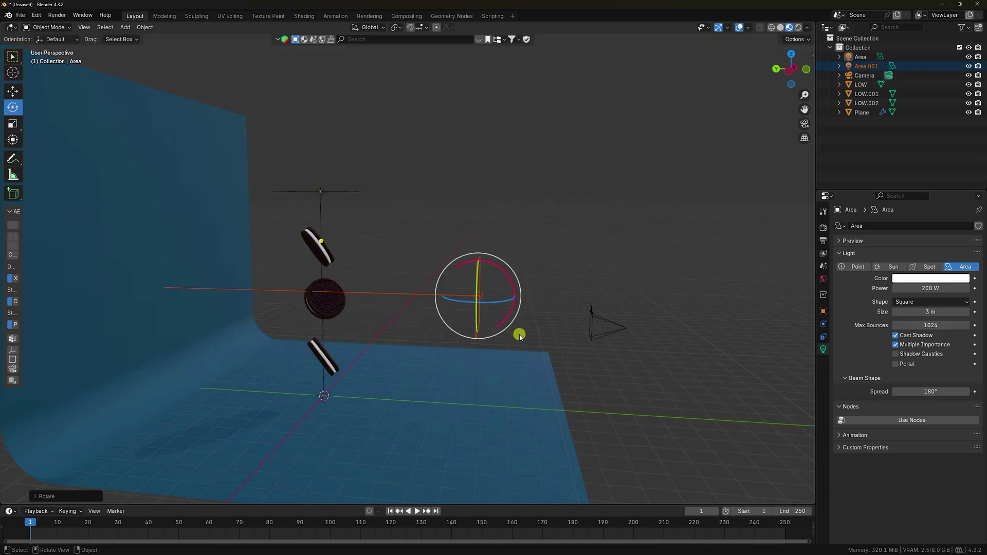
Set the front area light's rotation angle to 90° about the X axis and check the scene through the camera.
click(79, 492)
click(128, 453)
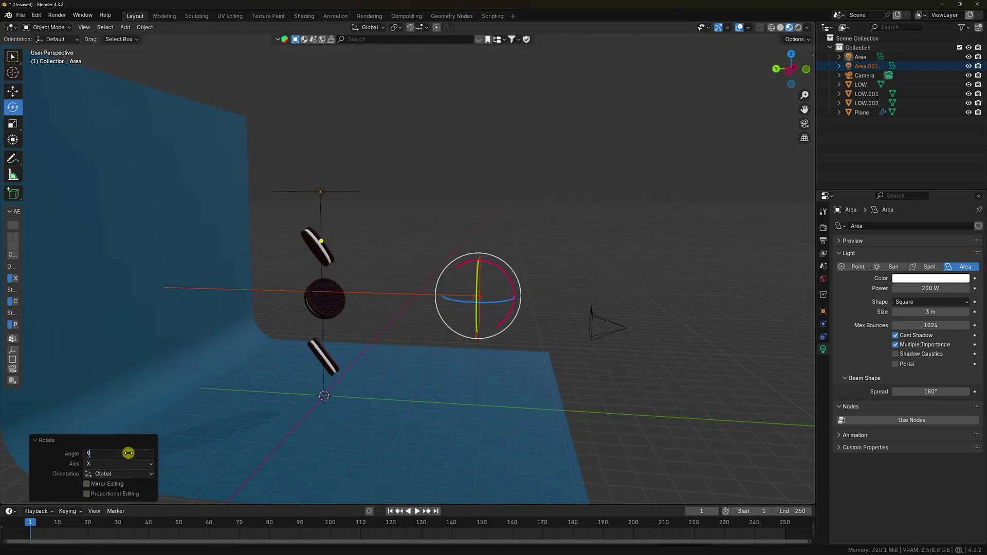
text(90)
key(Return)
click(12, 91)
middle_drag(425, 152, 381, 309)
key(KP_0)
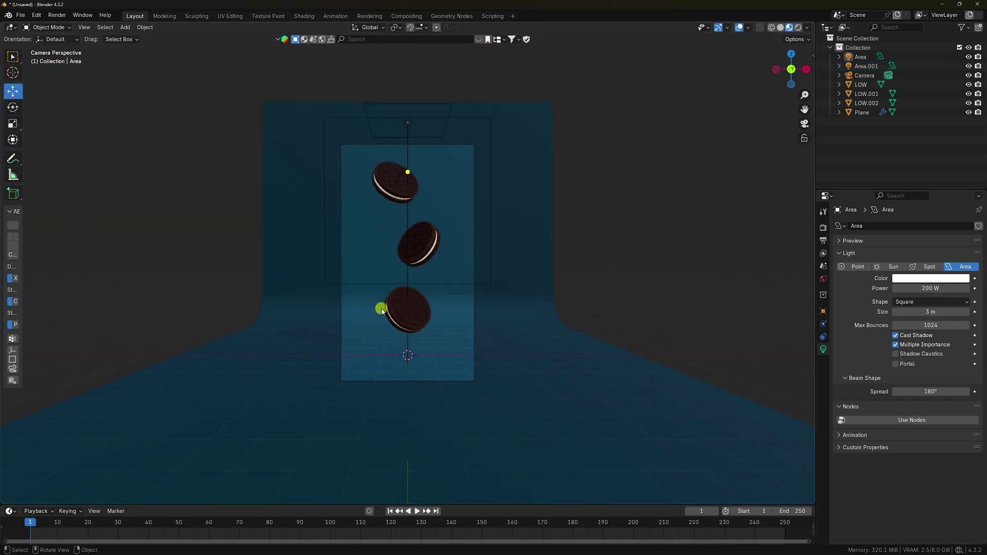
scroll(460, 218, up, 3)
scroll(440, 214, down, 1)
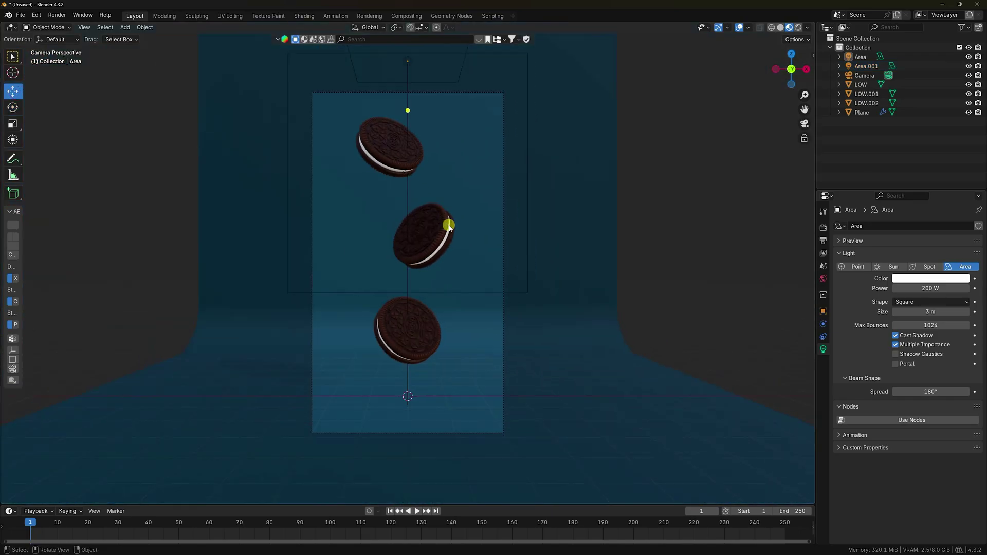
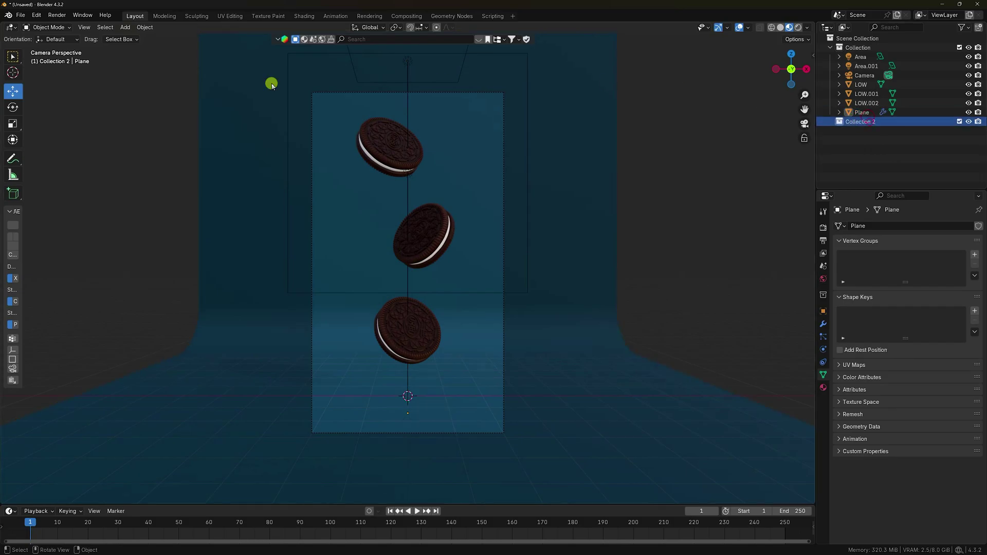
Add a UV sphere with a 0.1 m radius to Collection 2 and raise it about 2.71 m along Z above the top cookie.
click(131, 30)
mouse_move(138, 40)
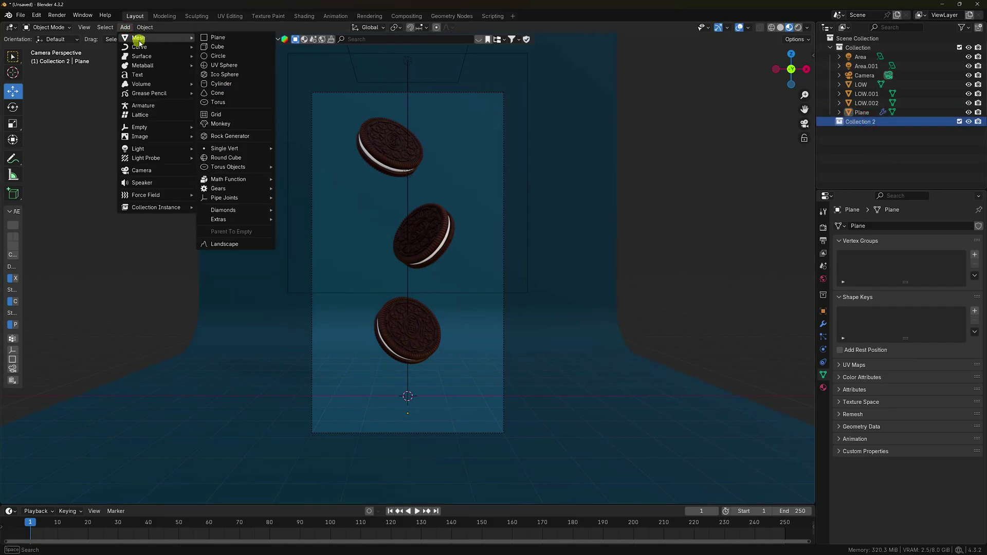
click(225, 65)
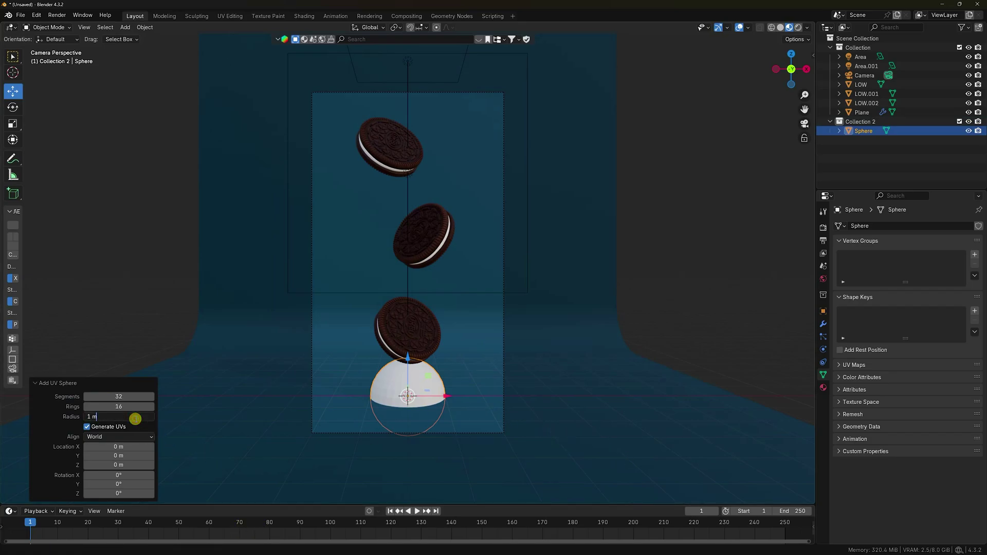
key(Return)
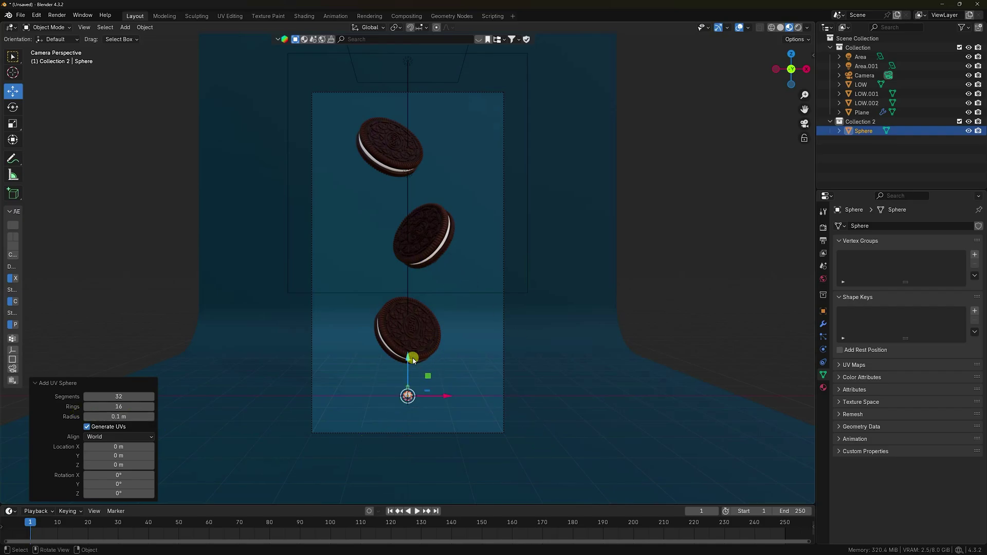
drag(413, 359, 406, 40)
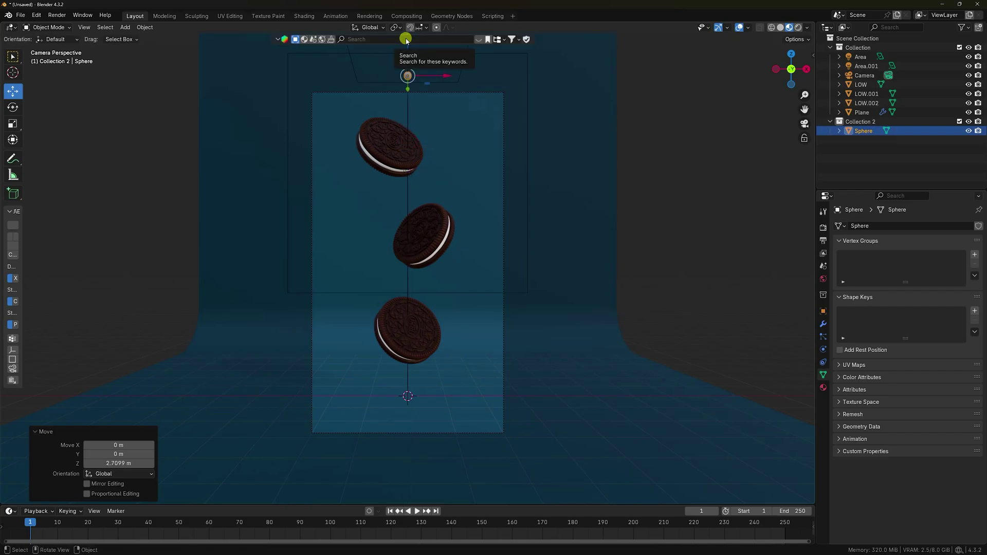
Adjust the small sphere's horizontal position over the top cookie in top view, and check it through the camera.
key(KP_7)
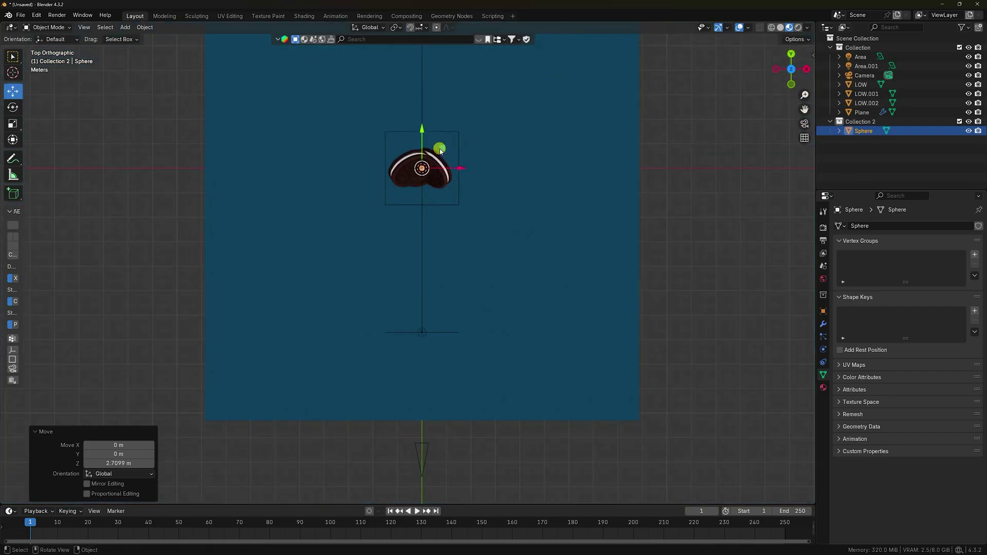
scroll(434, 150, up, 5)
shift+middle_drag(459, 143, 480, 469)
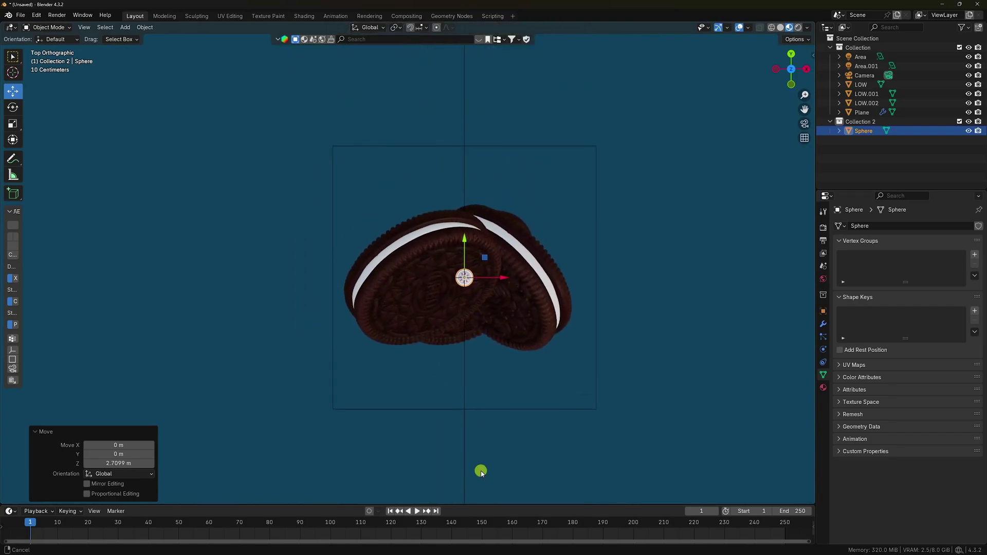
mouse_move(493, 273)
mouse_down()
mouse_move(461, 254)
mouse_move(487, 295)
mouse_move(503, 289)
mouse_up()
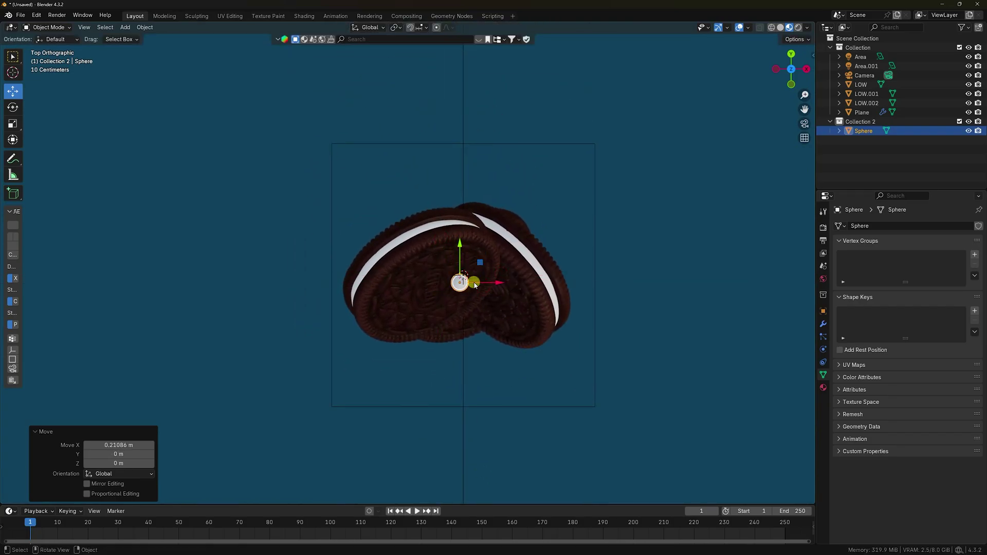
middle_drag(478, 308, 492, 218)
key(KP_0)
scroll(486, 218, down, 2)
scroll(411, 139, up, 5)
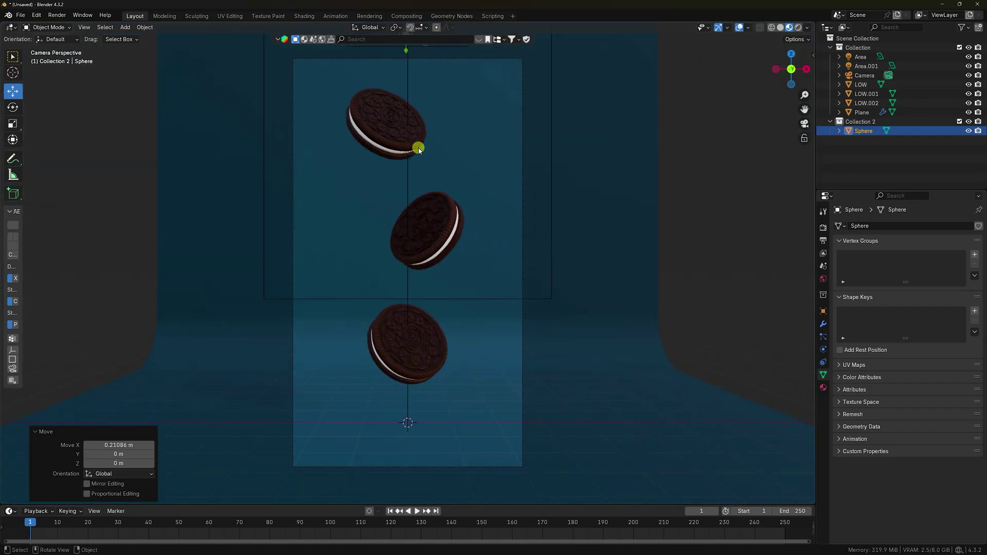
shift+middle_drag(441, 161, 477, 278)
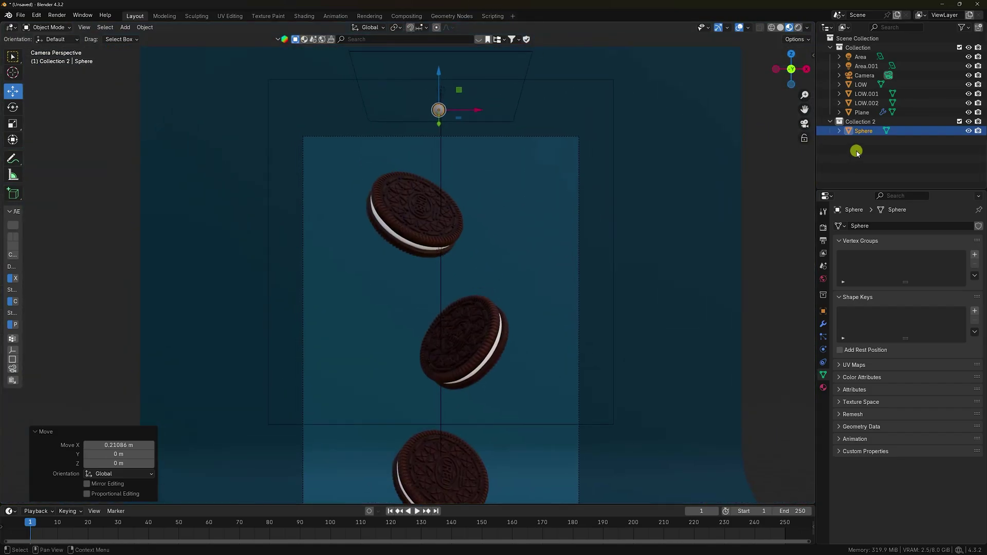
Apply the Quick Liquid effect to the small sphere above the cookies.
click(860, 132)
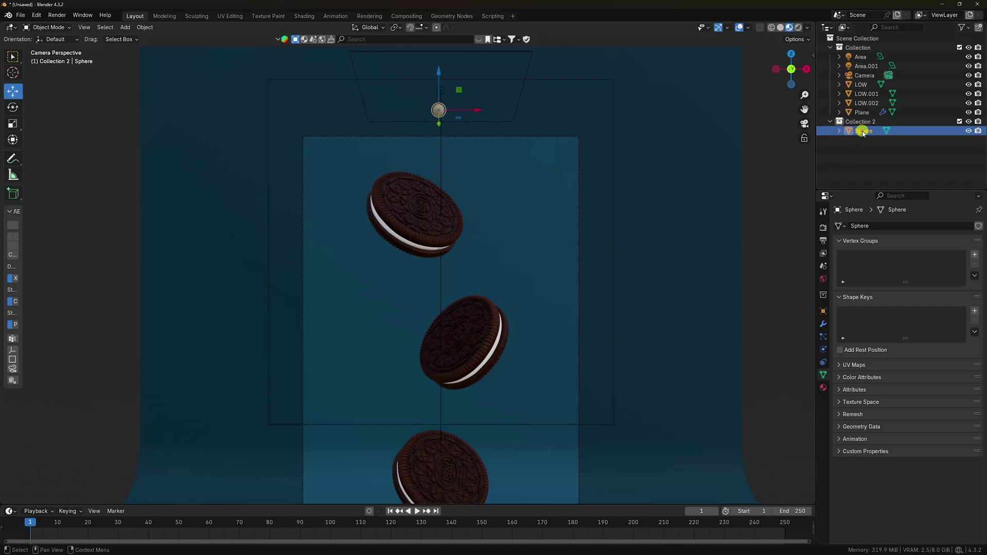
click(143, 28)
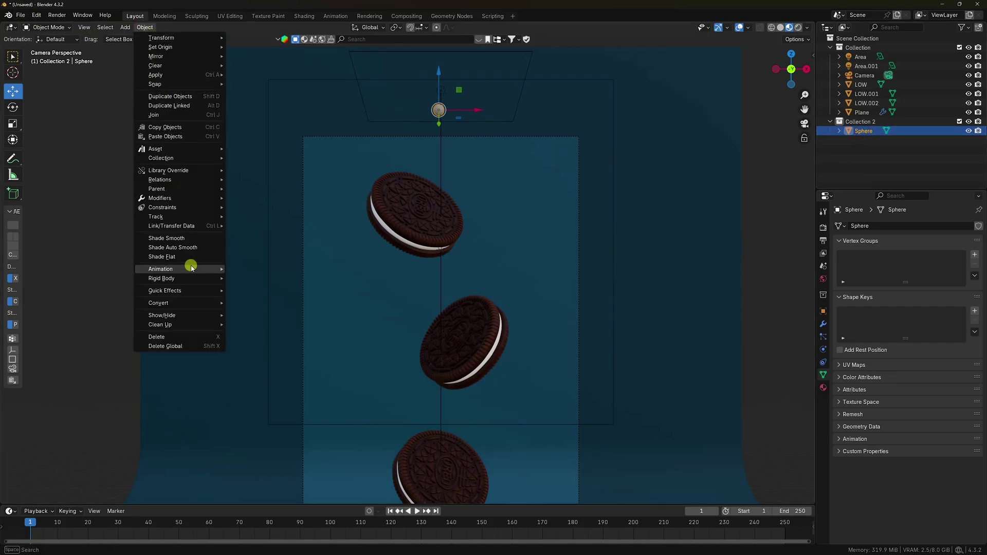
mouse_move(188, 291)
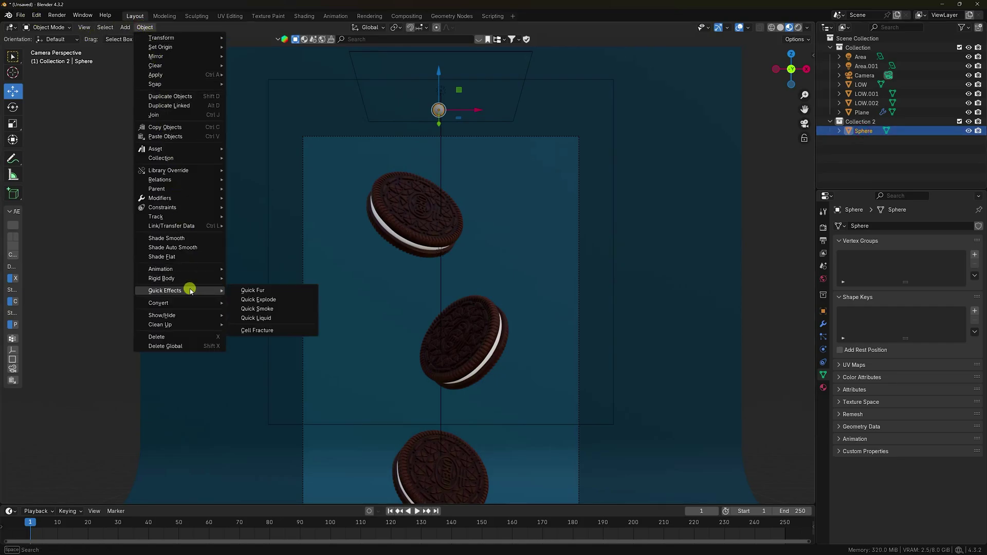
click(266, 318)
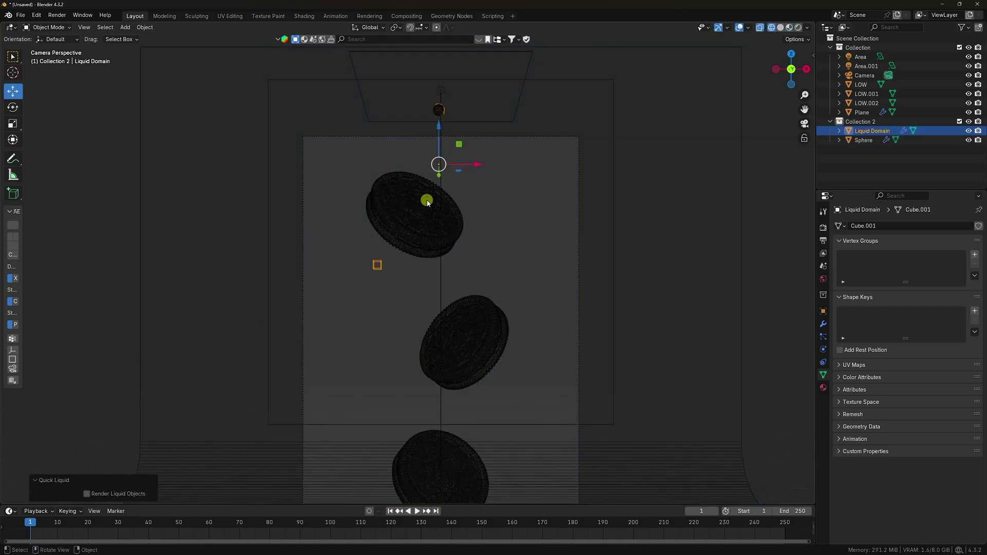
Play the liquid simulation, examine how the liquid falls past the cookies, and return to the first frame.
click(417, 511)
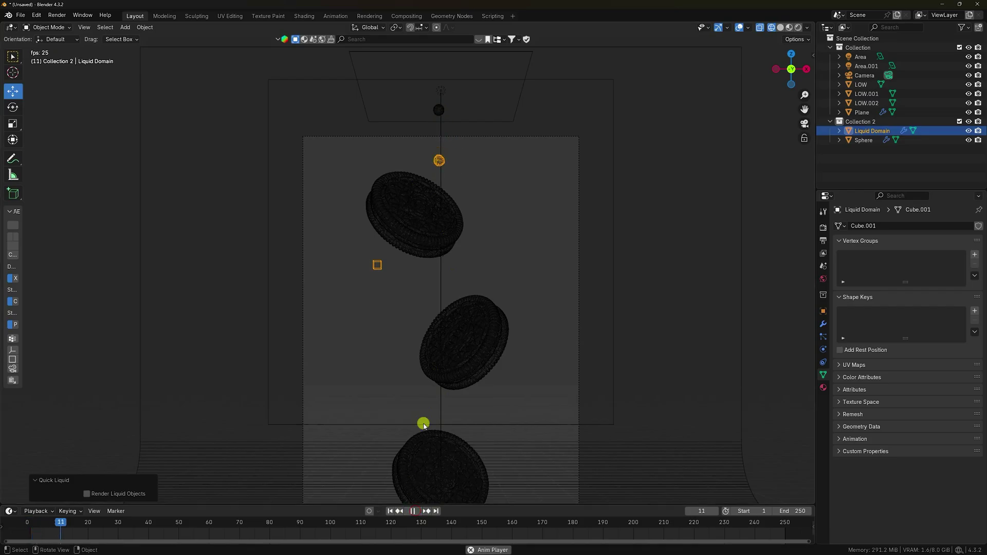
middle_drag(423, 421, 469, 414)
click(409, 511)
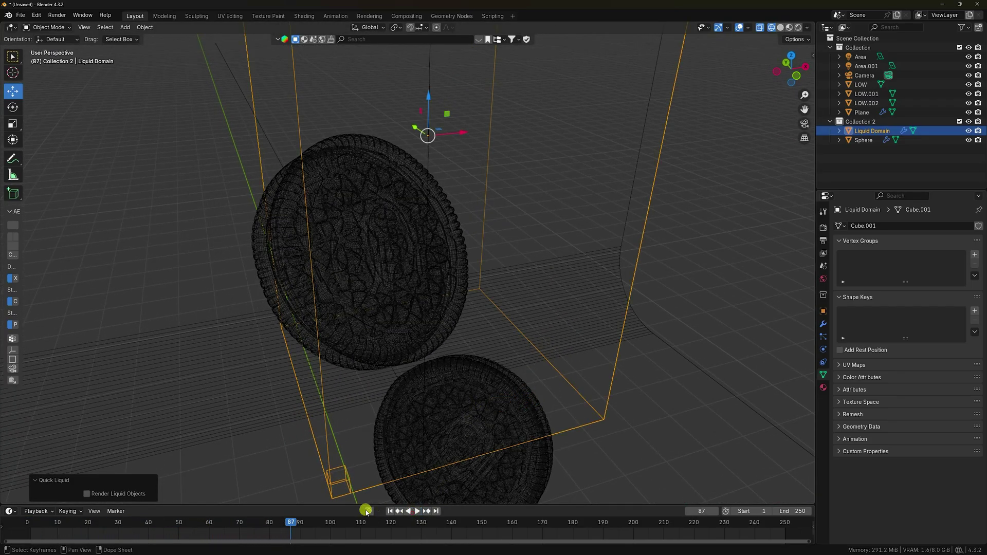
click(390, 511)
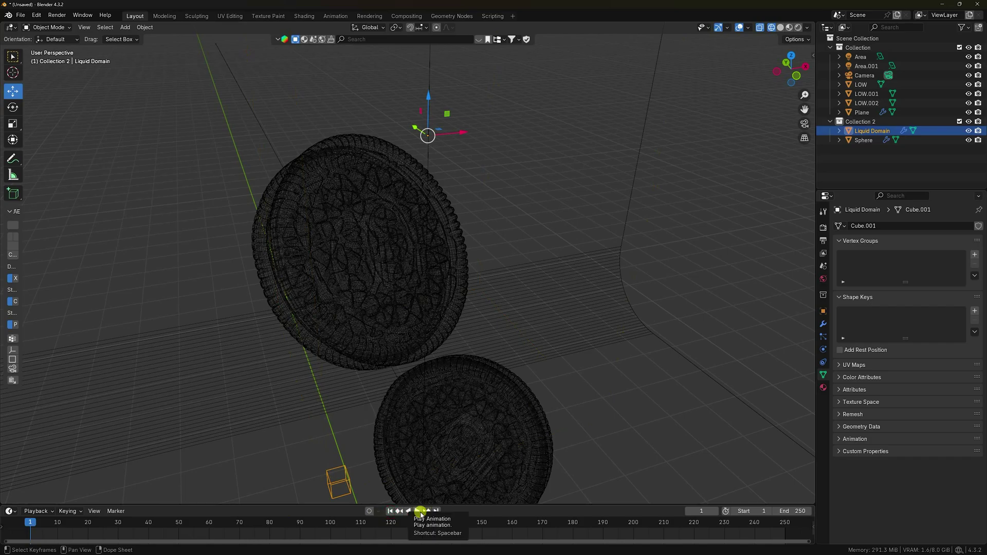
mouse_move(447, 363)
middle_down()
mouse_move(447, 315)
mouse_move(447, 360)
middle_up()
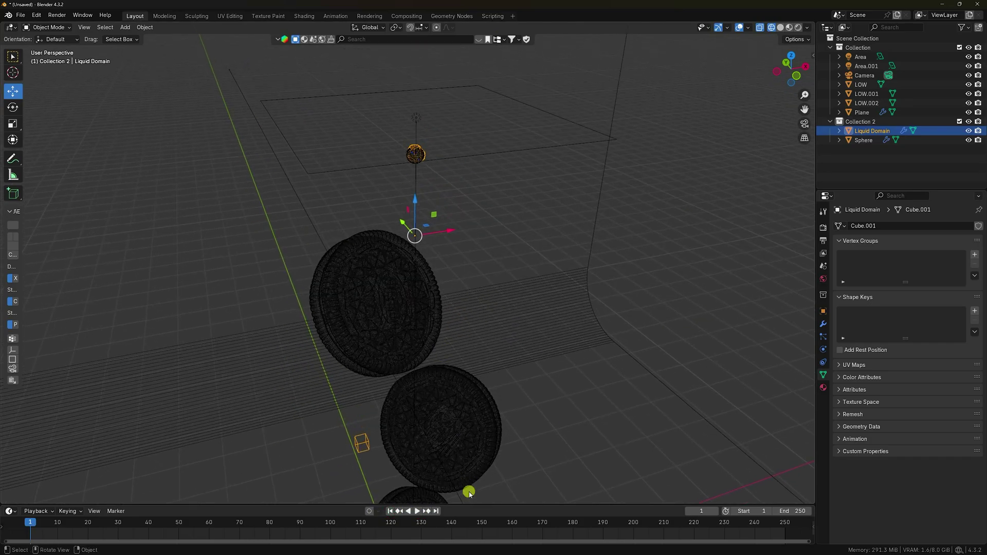
click(420, 512)
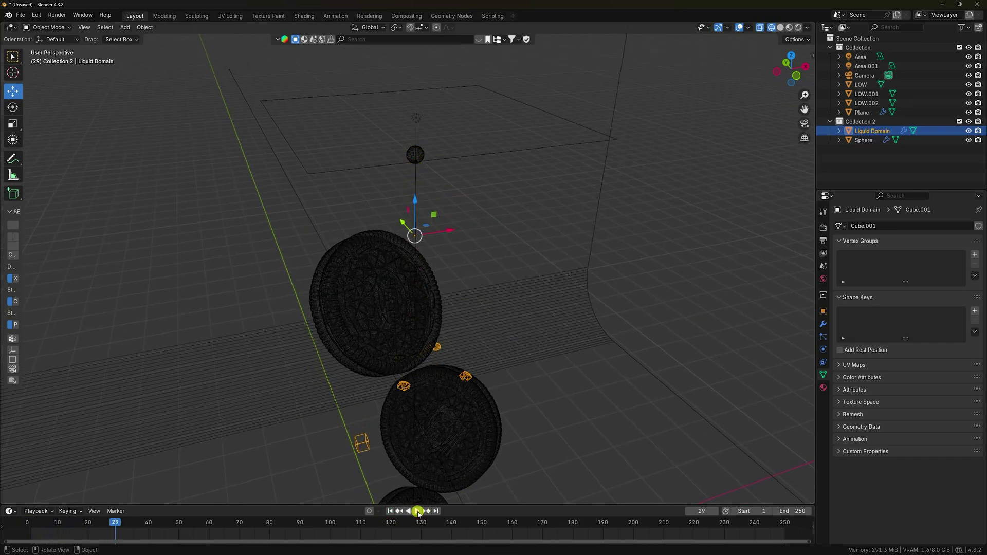
click(394, 511)
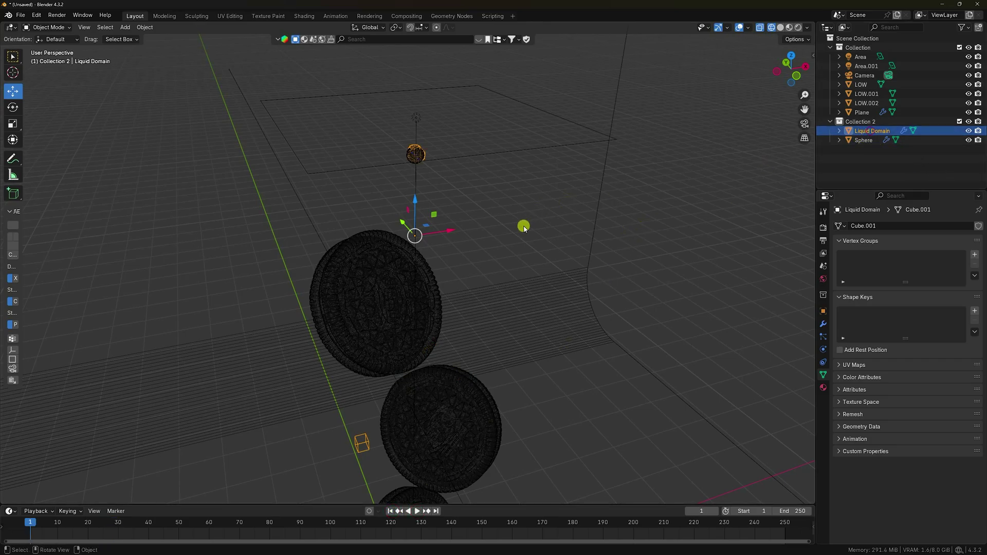
middle_drag(524, 224, 495, 210)
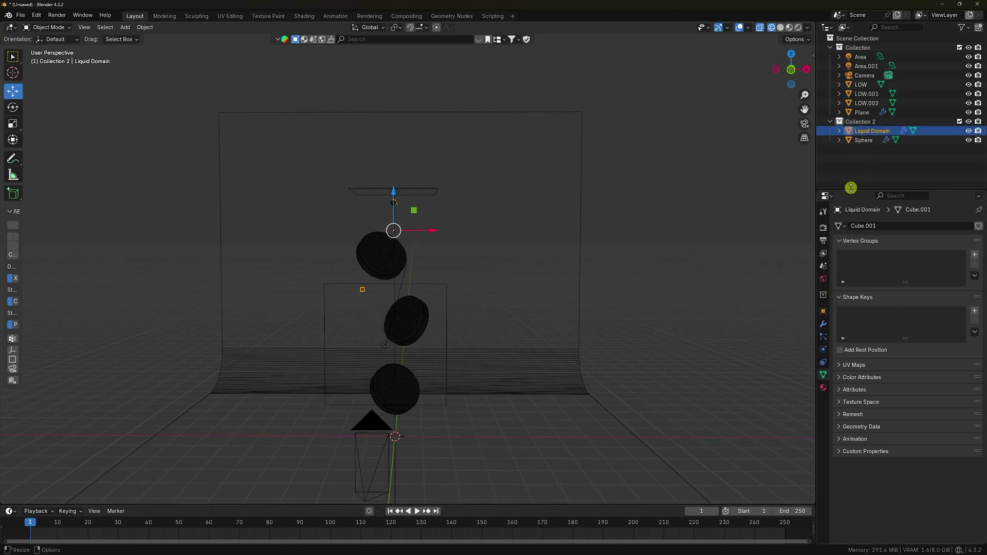
Set the sphere's fluid Flow Behavior to Inflow.
click(866, 143)
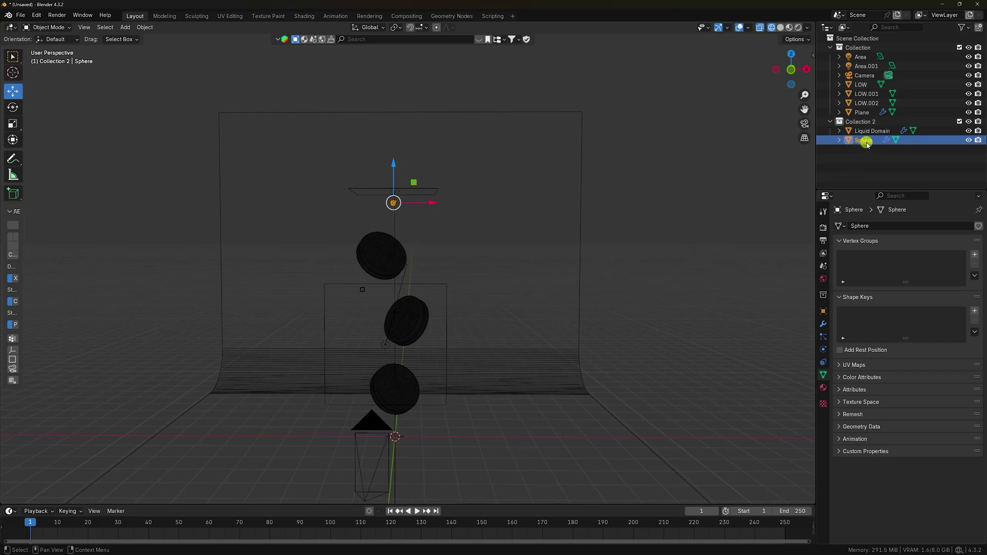
scroll(342, 237, up, 2)
scroll(400, 191, up, 3)
middle_drag(400, 191, 423, 229)
click(823, 349)
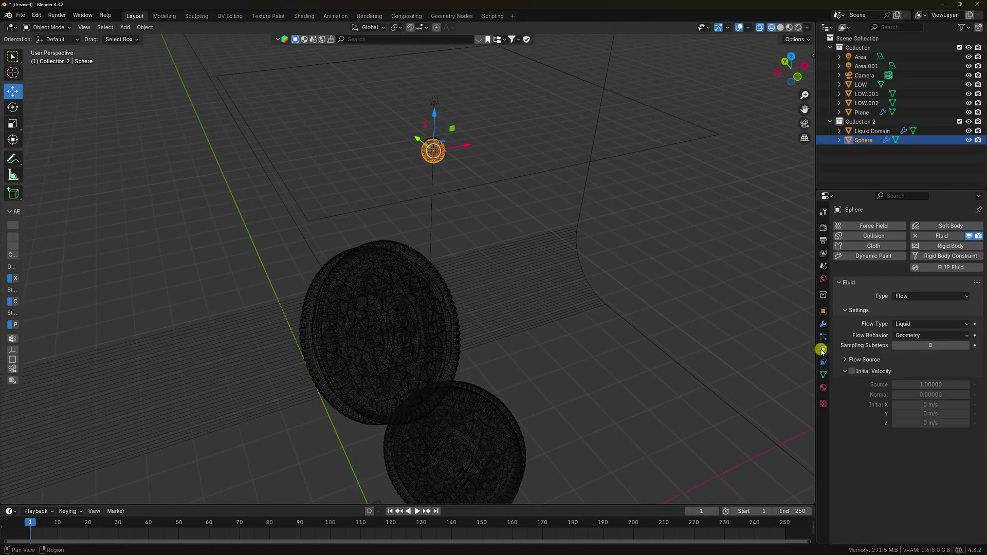
click(913, 340)
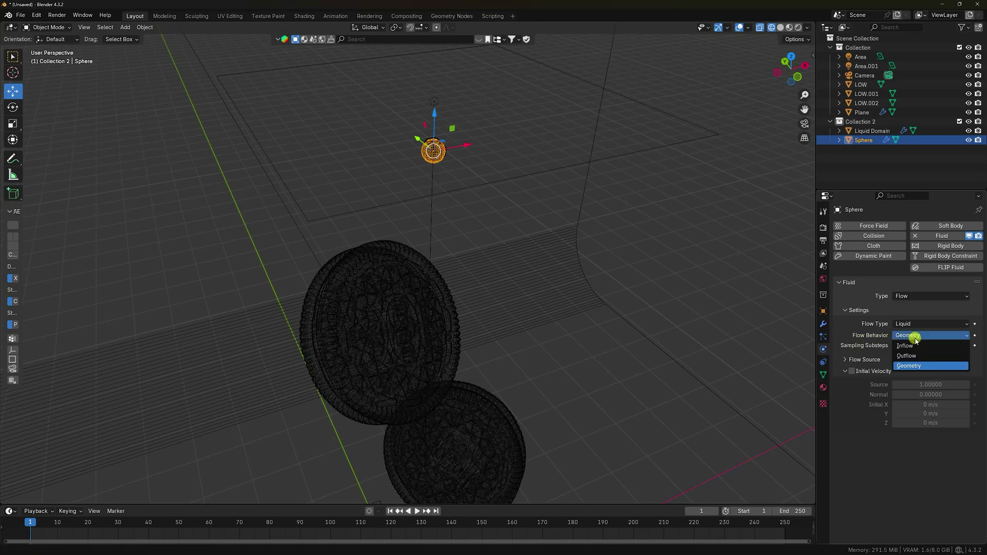
click(907, 349)
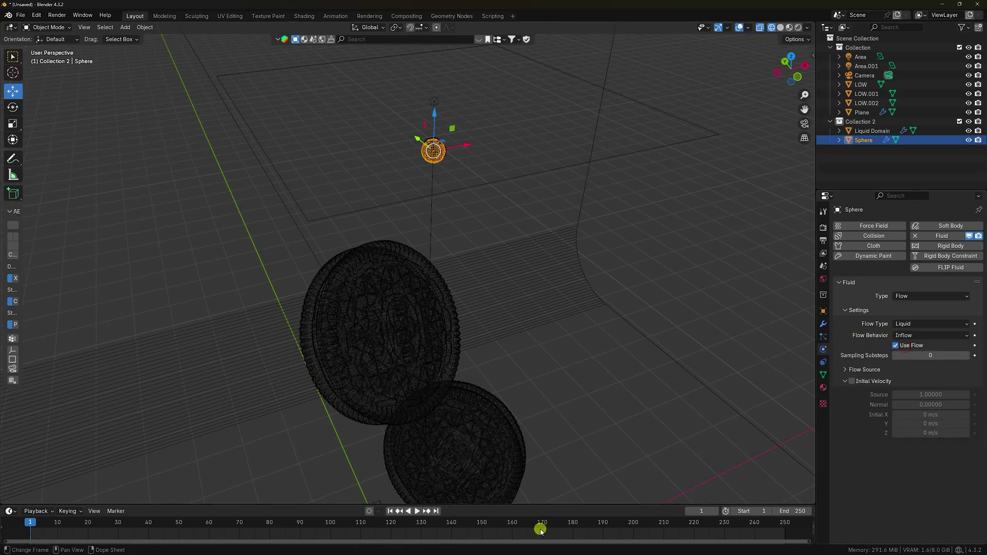
Play the inflow simulation in solid shading to examine the liquid stream, and rewind to the first frame.
click(417, 511)
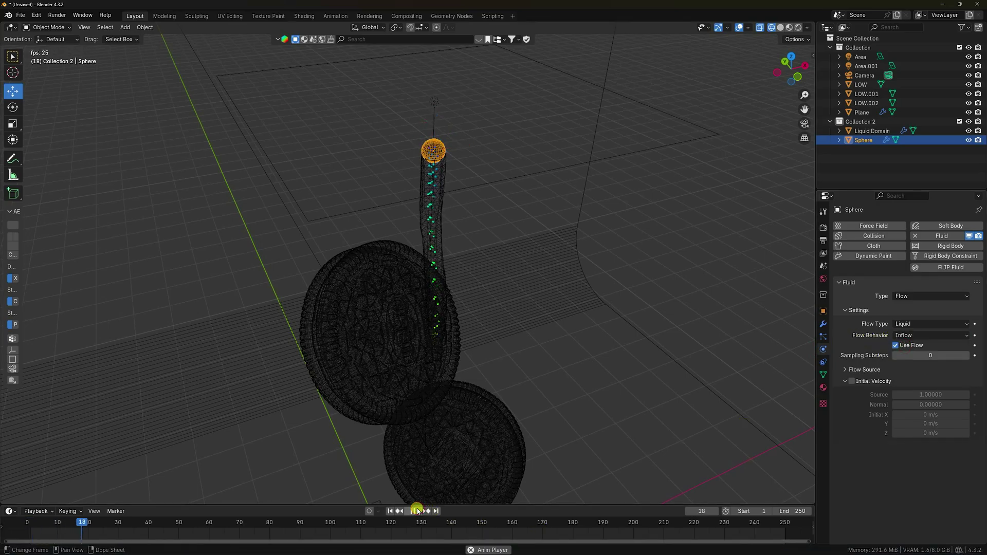
click(780, 27)
mouse_move(476, 300)
middle_down()
mouse_move(440, 250)
mouse_move(465, 279)
middle_up()
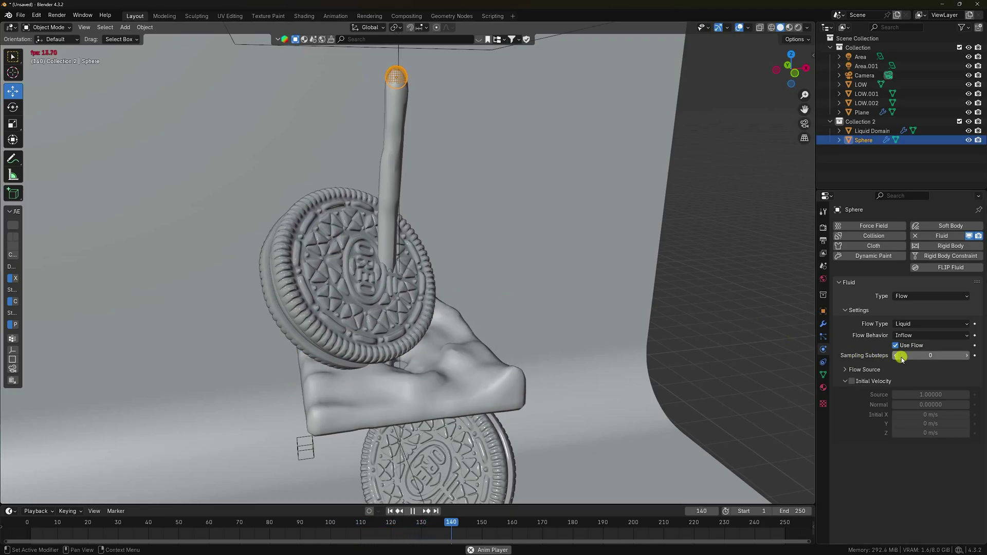
click(920, 355)
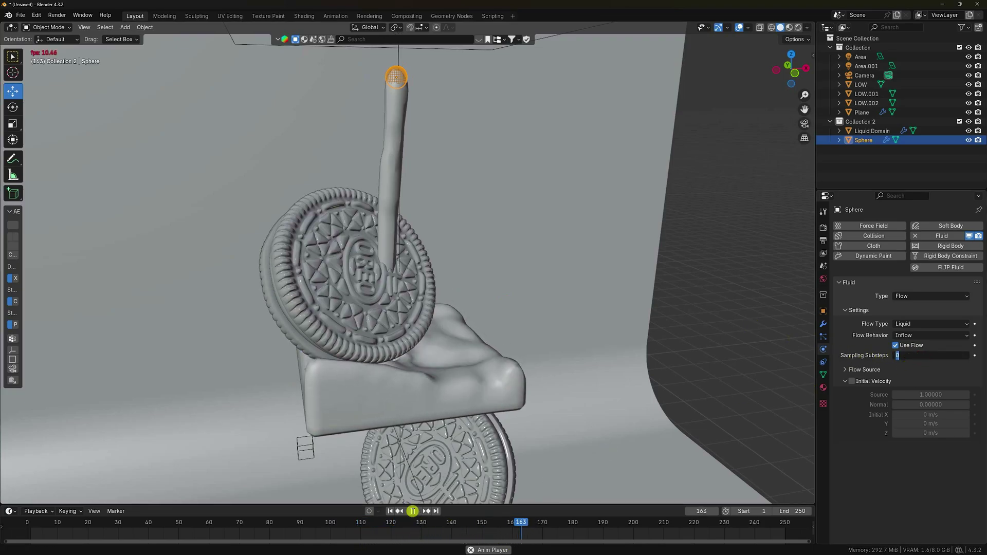
click(412, 512)
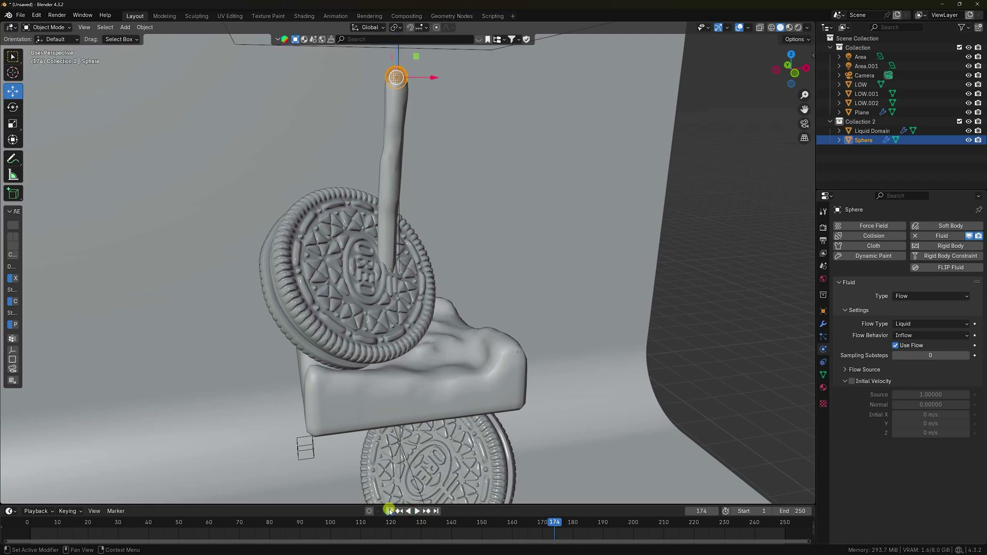
click(390, 511)
Set the sphere's flow Sampling Substeps to 25 and replay the simulation.
click(924, 356)
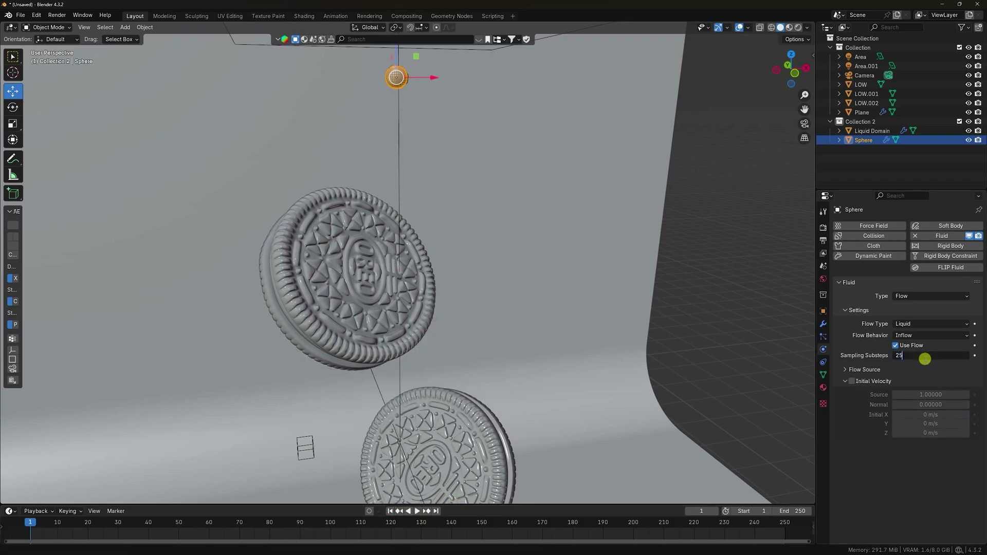
text(25)
key(Return)
click(416, 511)
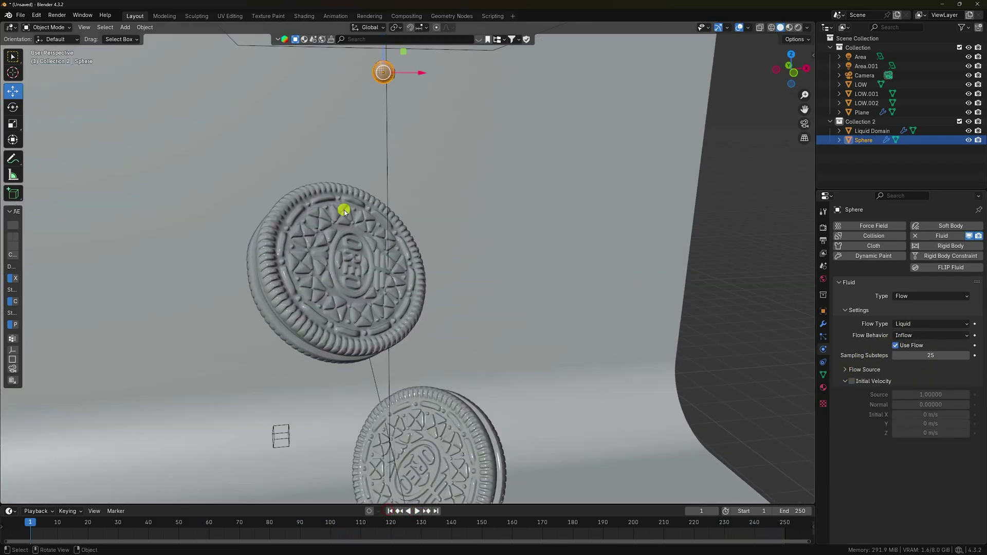
Add fluid physics to the top cookie and set its type to Effector.
click(291, 259)
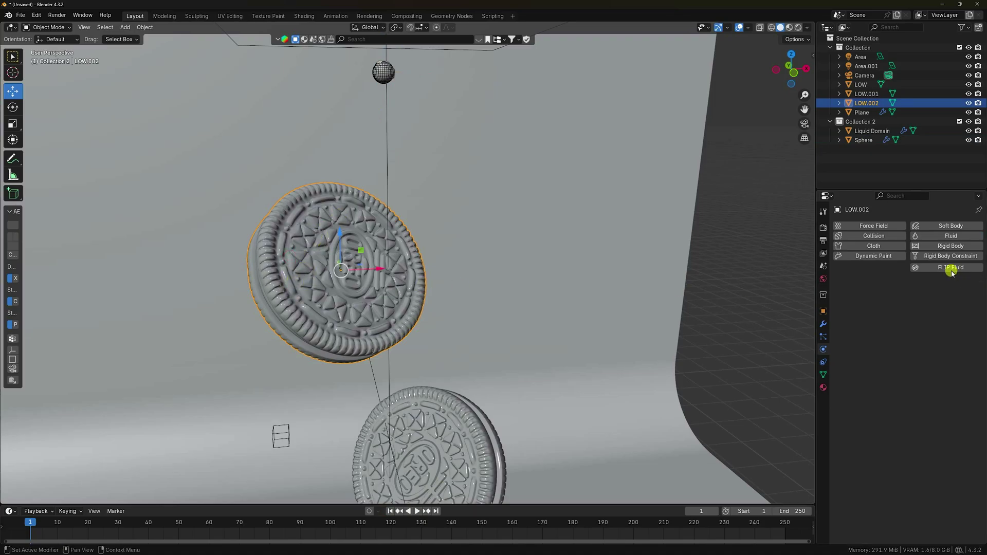
click(943, 236)
click(898, 295)
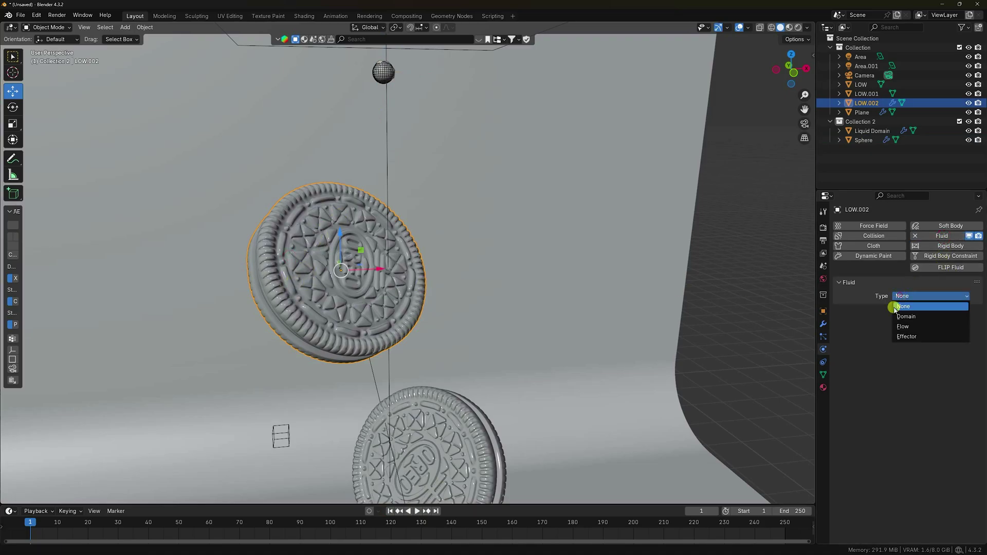
click(902, 337)
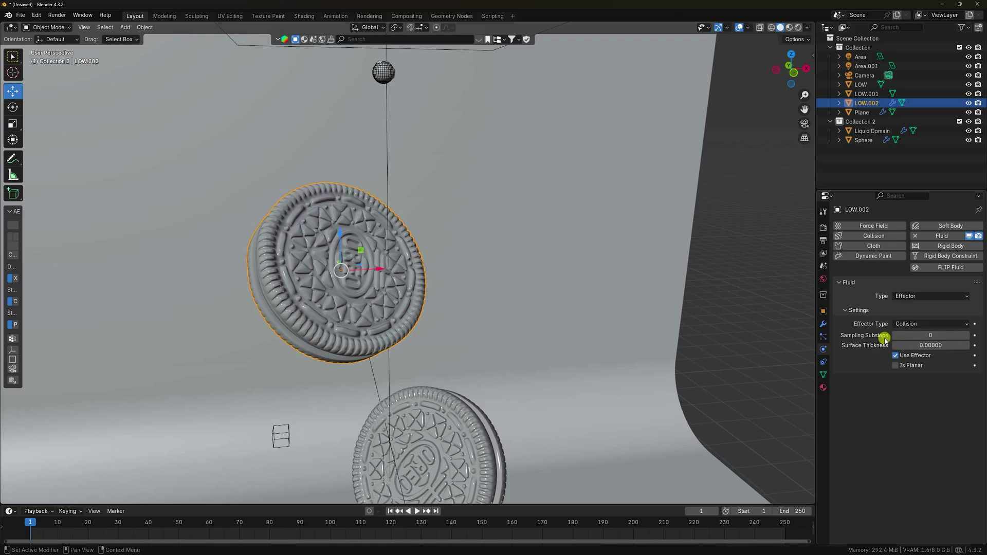
Set the top cookie's effector Sampling Substeps to 50 and Surface Thickness to 0.01.
click(920, 339)
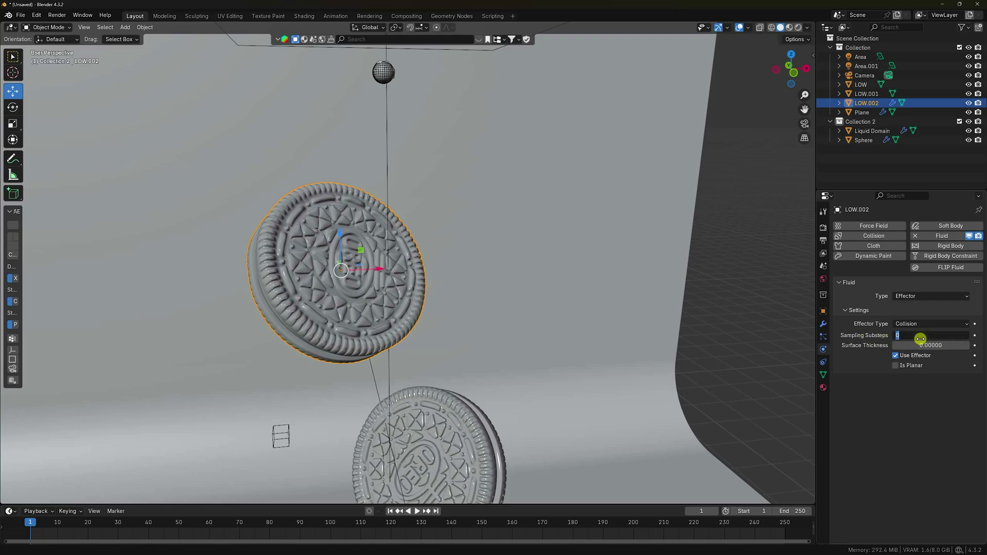
text(50)
key(Return)
click(946, 345)
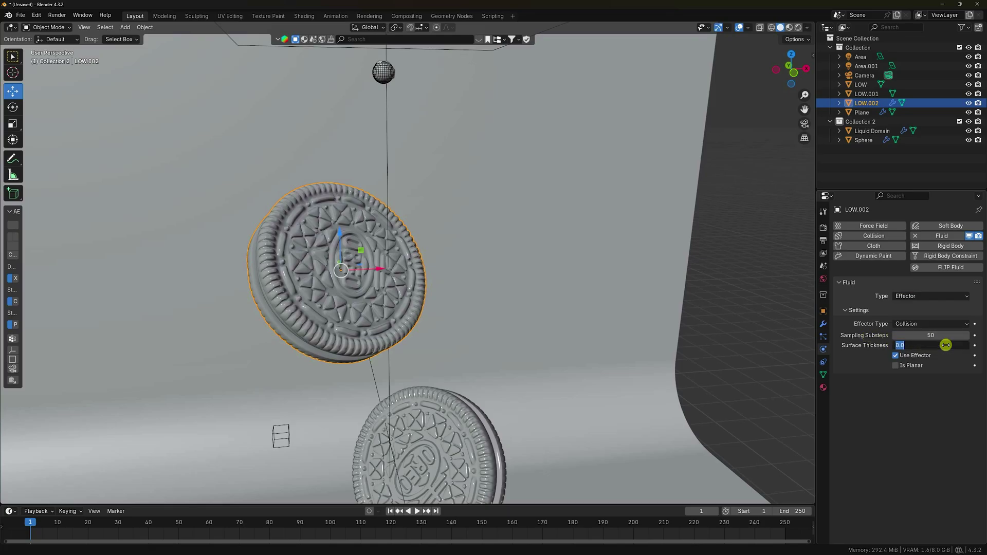
text(0.01)
key(Return)
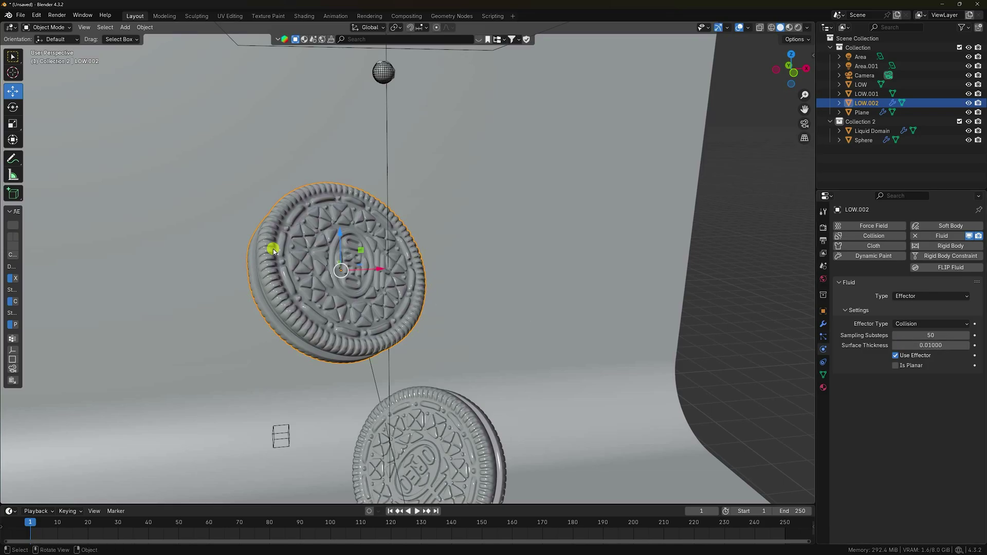
Play the simulation, examine how the liquid collides with the top cookie, and rewind to the first frame.
click(416, 512)
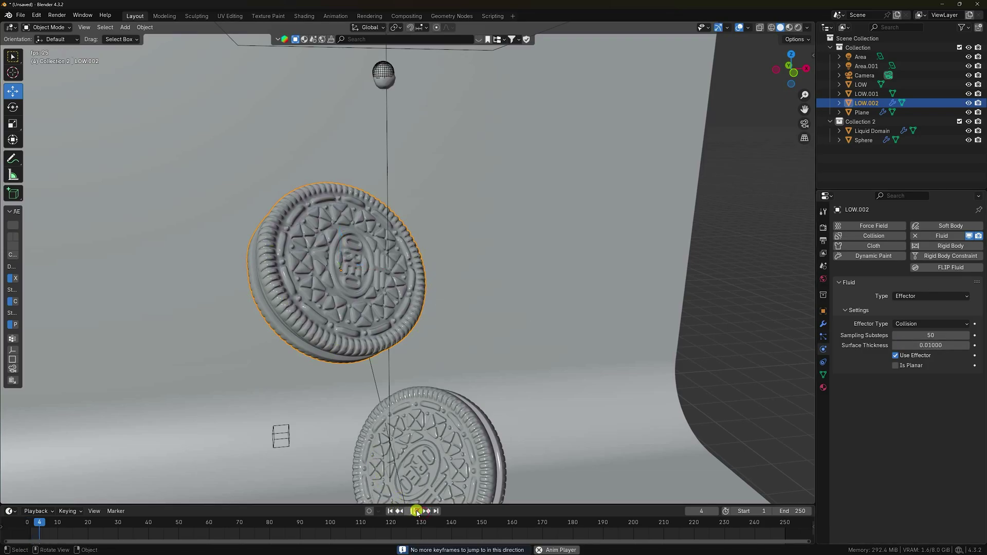
middle_drag(418, 331, 456, 315)
scroll(474, 279, up, 5)
middle_drag(474, 280, 460, 329)
scroll(362, 285, down, 5)
click(412, 511)
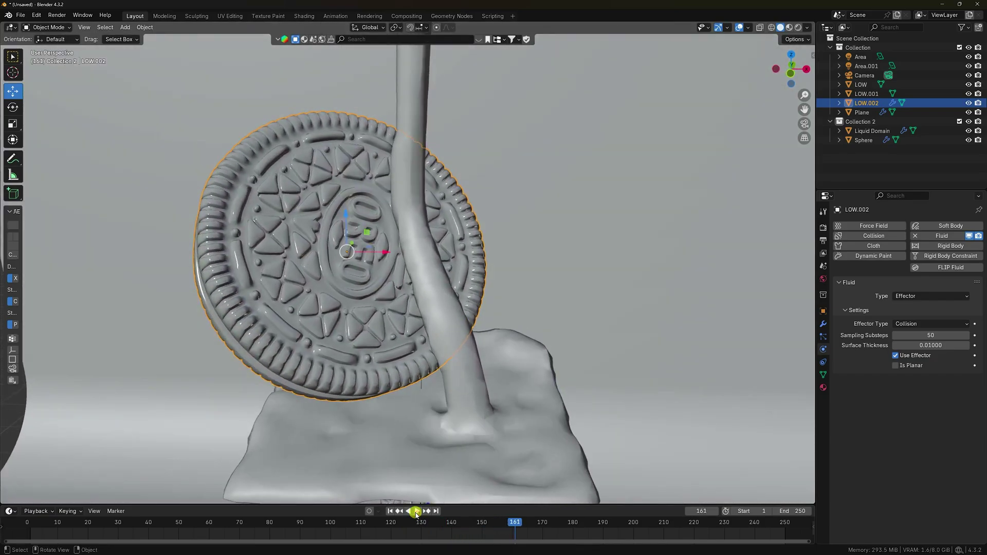
scroll(408, 396, down, 5)
click(389, 511)
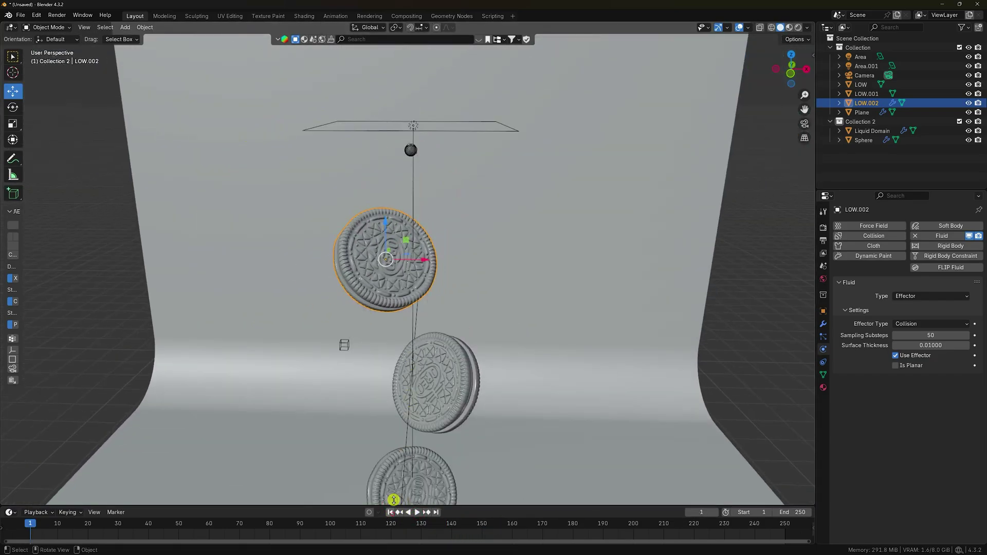
Add fluid physics to the middle cookie and set its type to Effector.
middle_drag(392, 499, 480, 347)
click(481, 347)
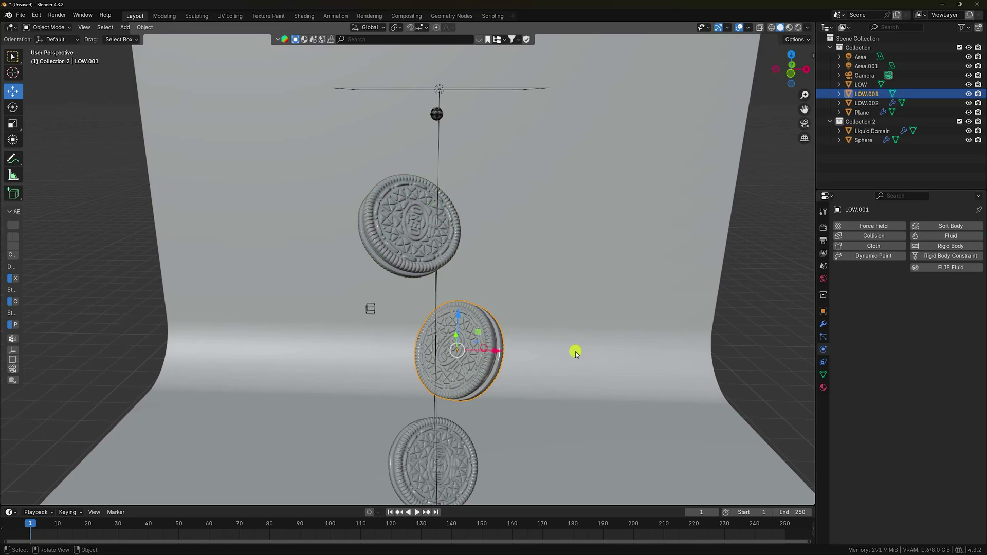
click(937, 239)
click(903, 295)
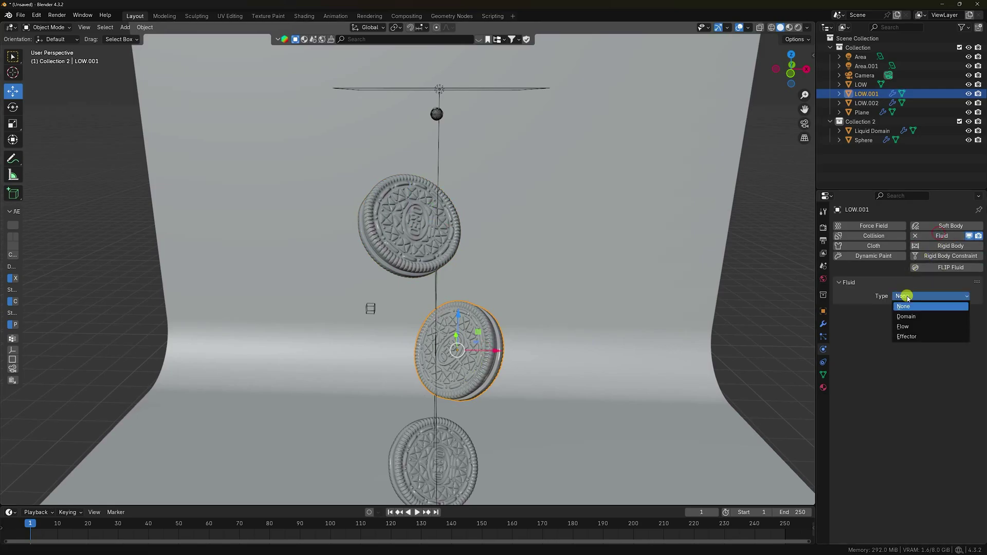
click(904, 336)
Set the middle cookie's effector Sampling Substeps to 50 and Surface Thickness to 0.01.
click(914, 335)
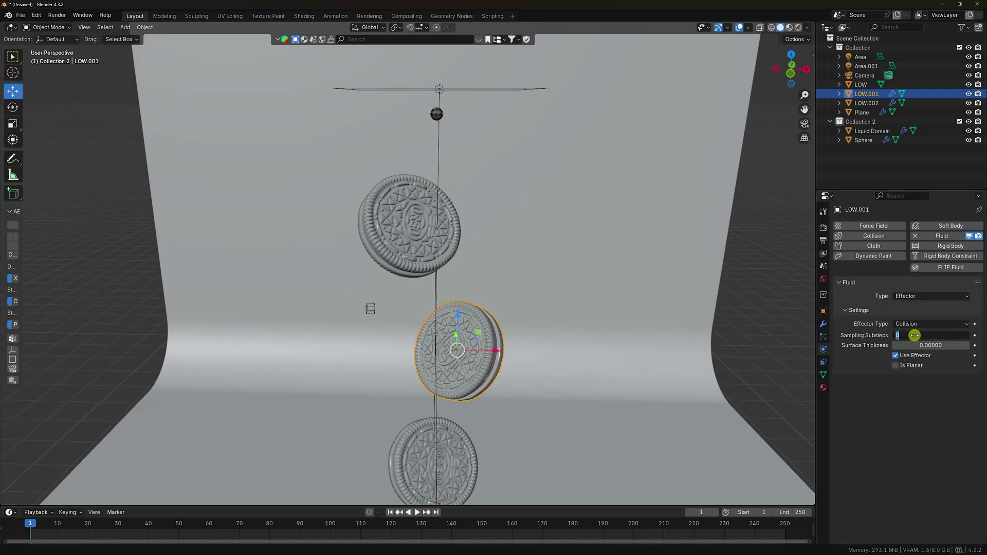
key(Return)
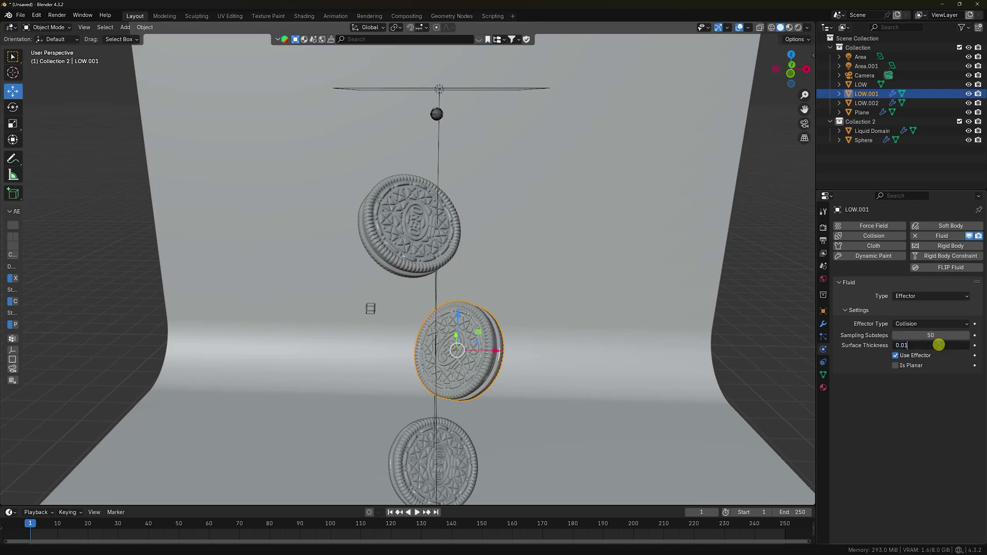
click(939, 345)
text(0.01)
key(Return)
Add fluid physics to the bottom cookie and set its type to Effector.
click(406, 455)
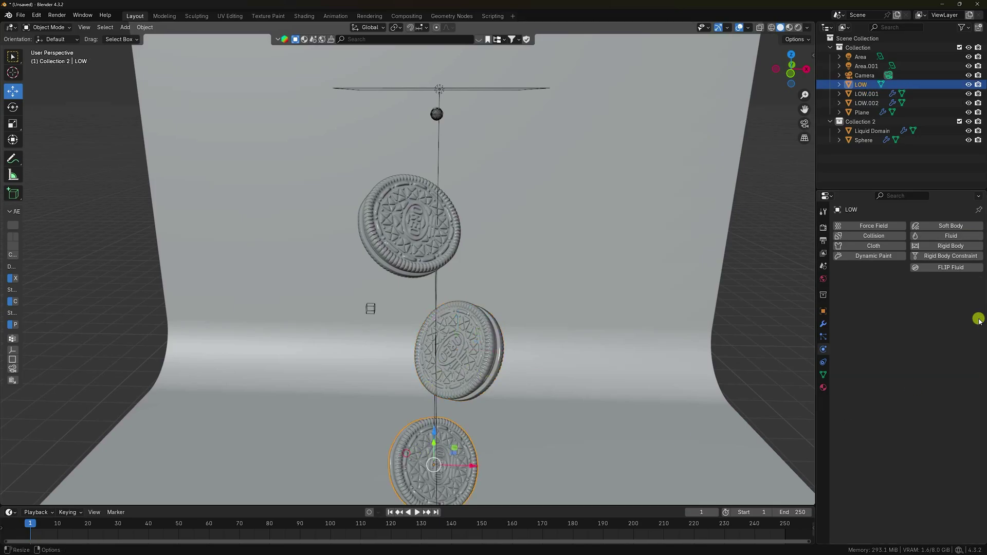
click(943, 235)
click(898, 296)
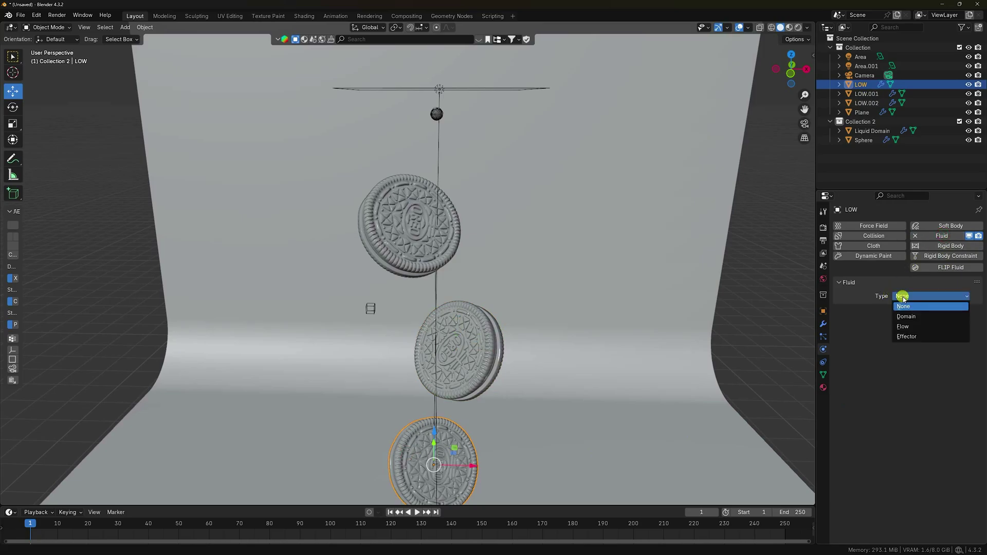
click(907, 337)
Set the bottom cookie's effector Sampling Substeps to 50 and Surface Thickness to 0.01.
click(916, 336)
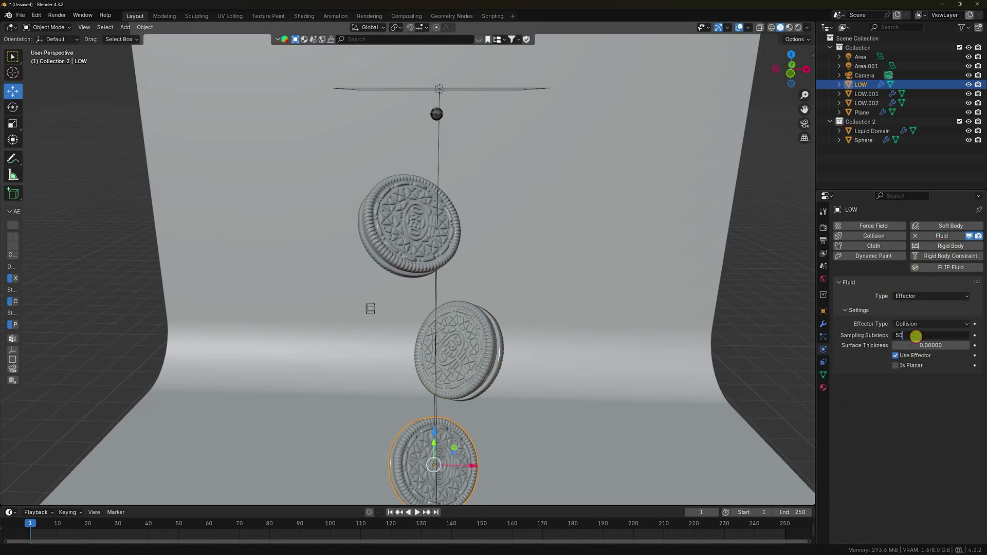
text(50)
click(915, 344)
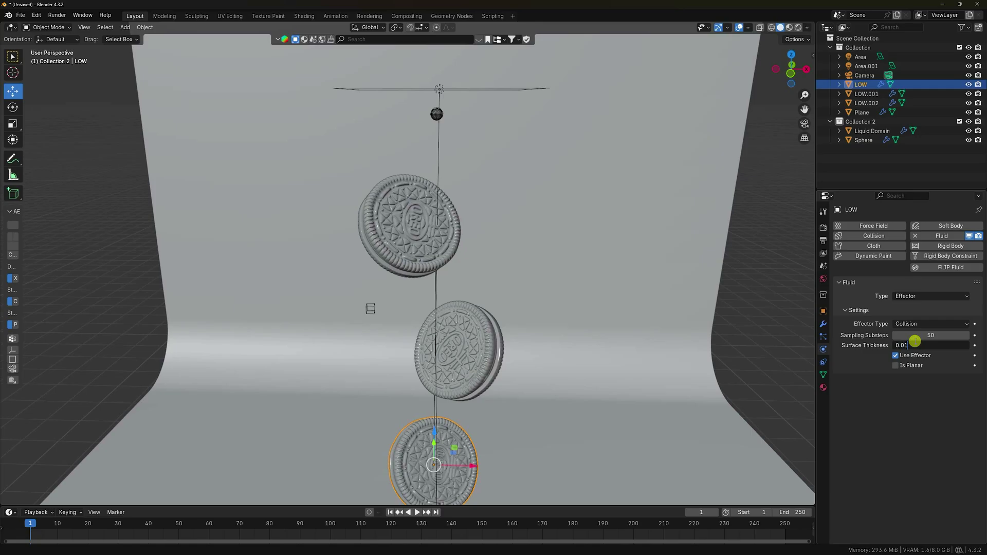
key(Return)
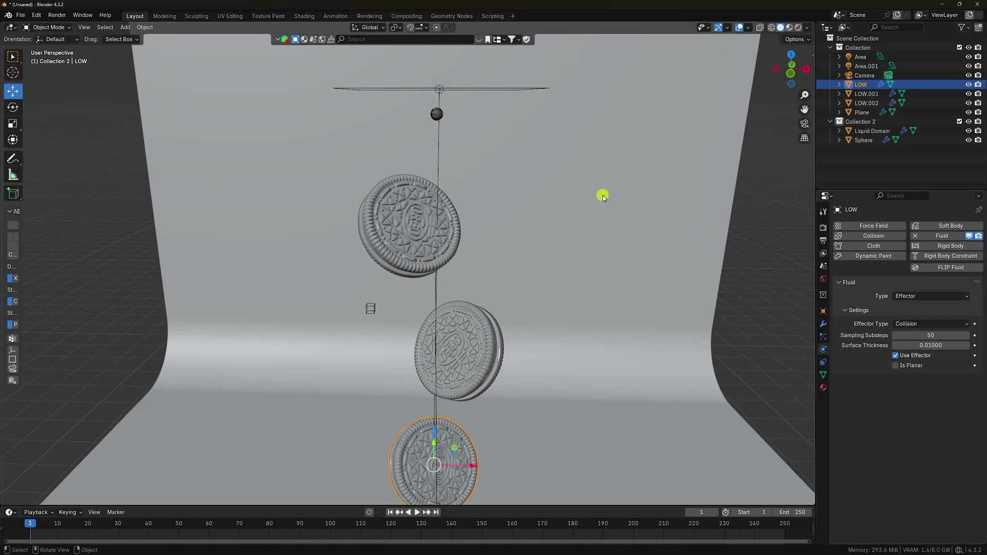
Set the Liquid Domain's Resolution Divisions to 64 and Time Scale to 0.8.
click(869, 131)
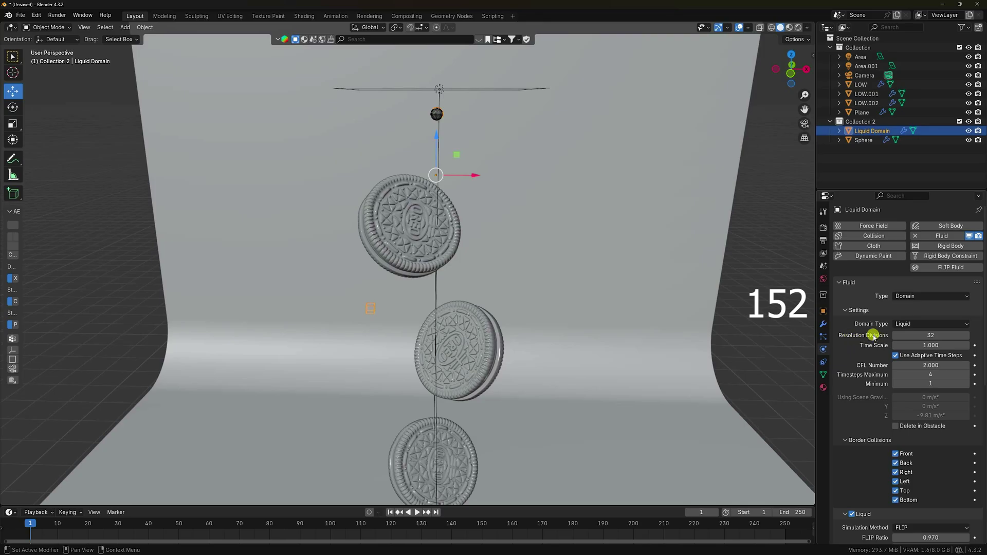
click(932, 336)
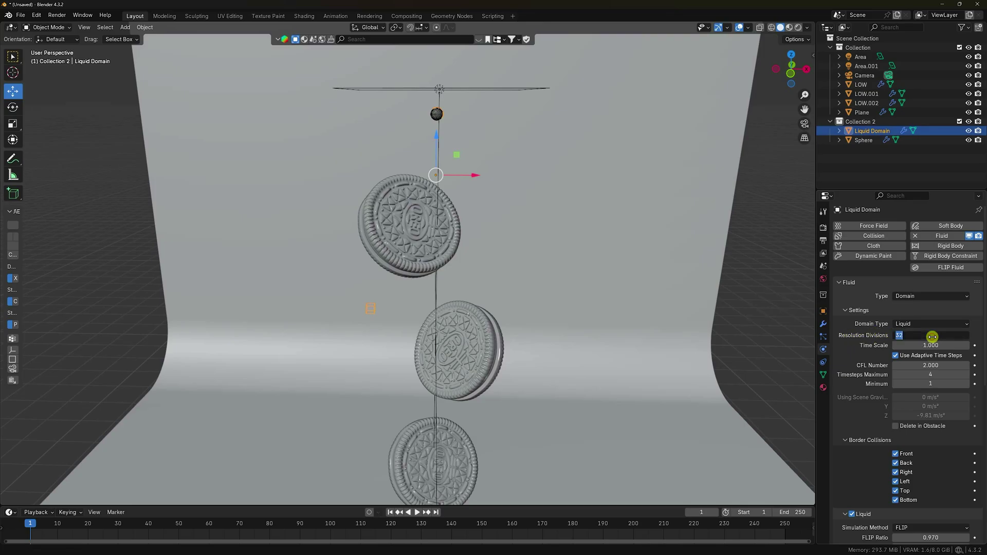
key(Return)
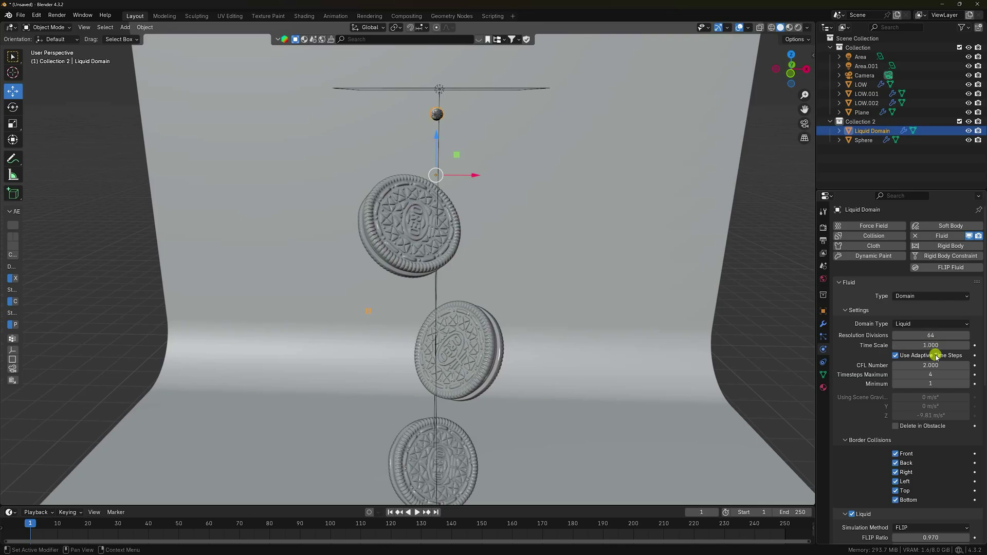
click(915, 345)
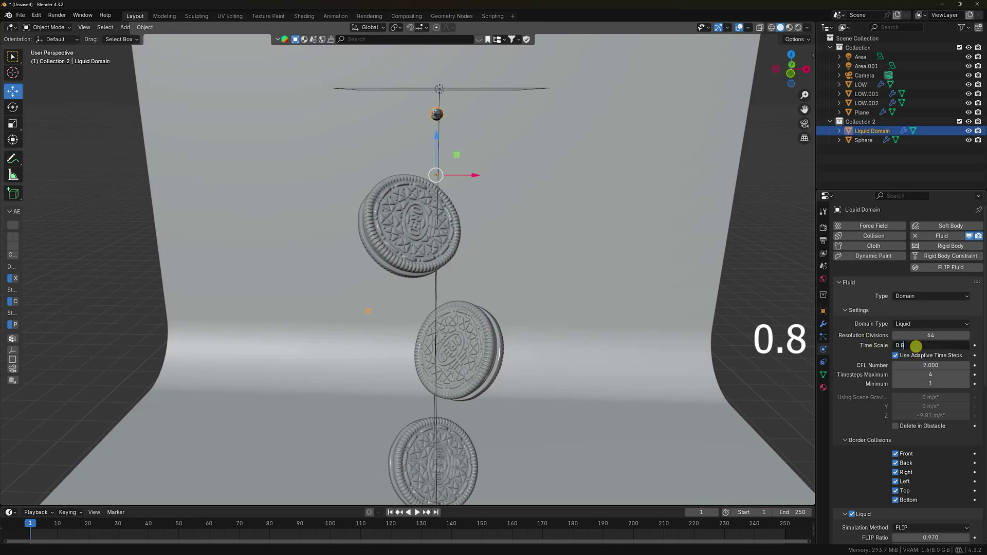
text(0.8)
key(Return)
Play the higher-resolution simulation, examine the liquid splashing over the top cookie, and rewind to the first frame.
click(413, 512)
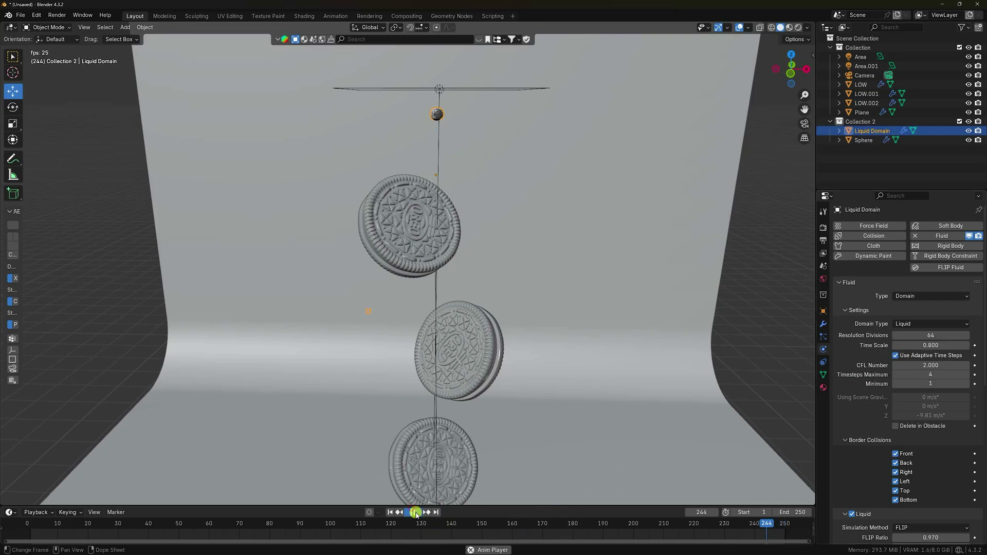
click(419, 512)
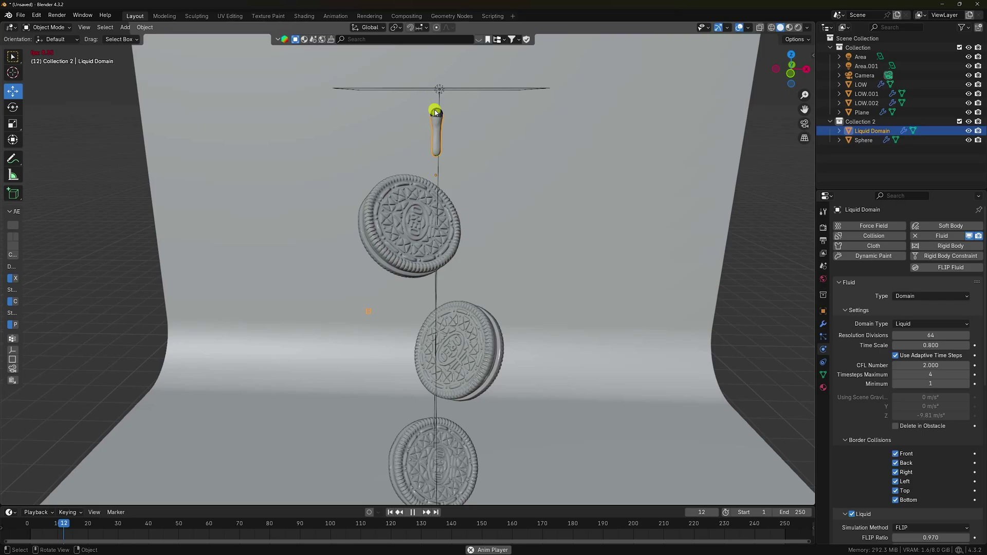
scroll(435, 112, up, 4)
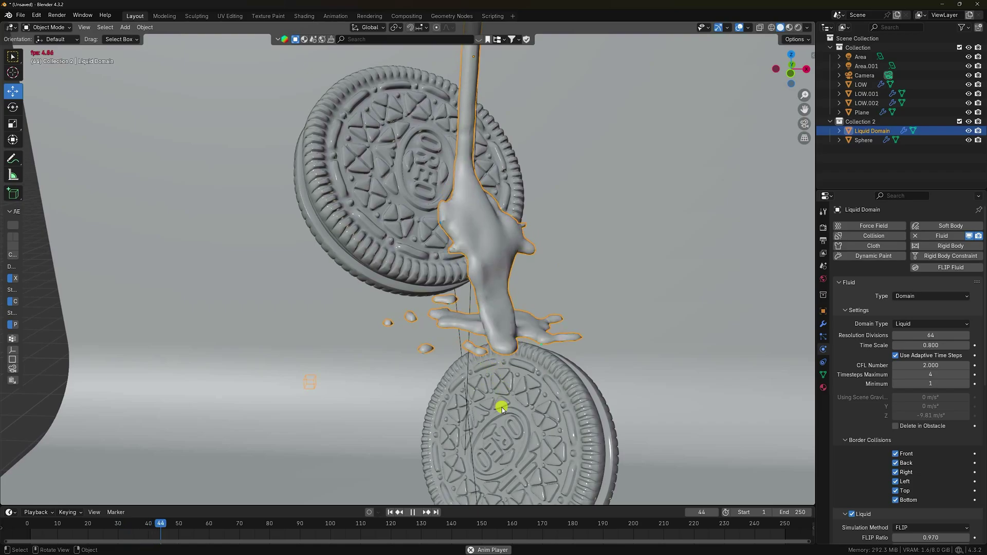
click(414, 513)
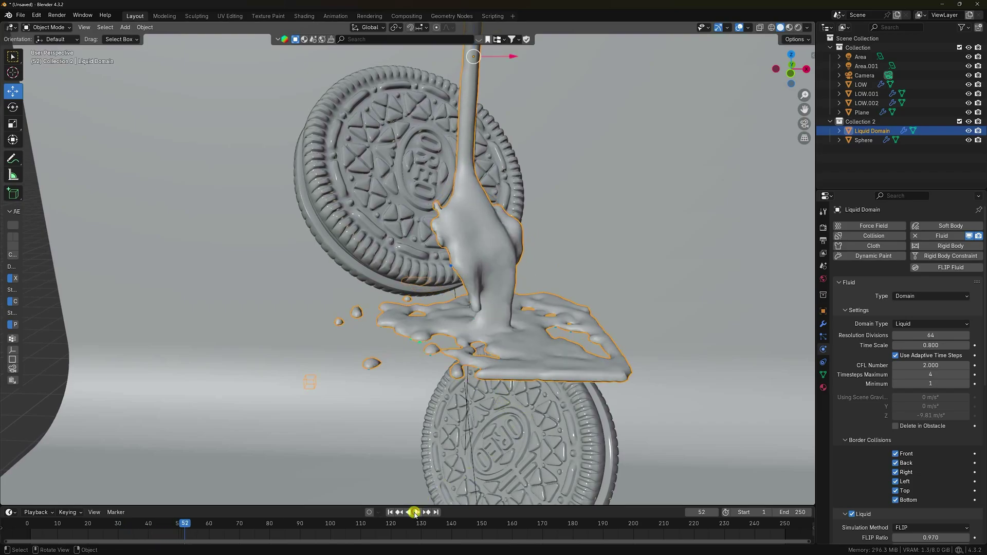
click(391, 513)
Look through the scene camera and set the Liquid Domain's cache Type to All.
scroll(473, 191, down, 10)
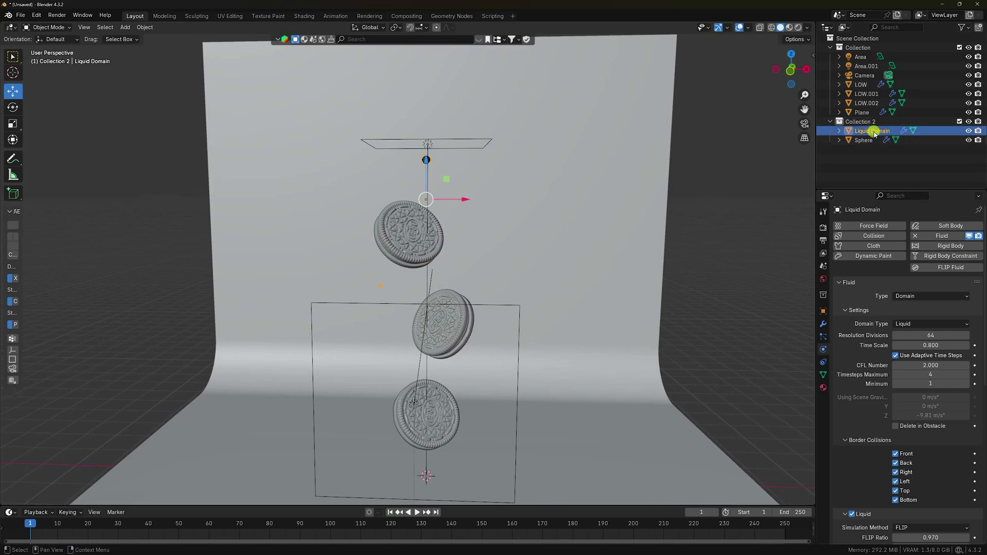
scroll(839, 391, down, 6)
key(KP_0)
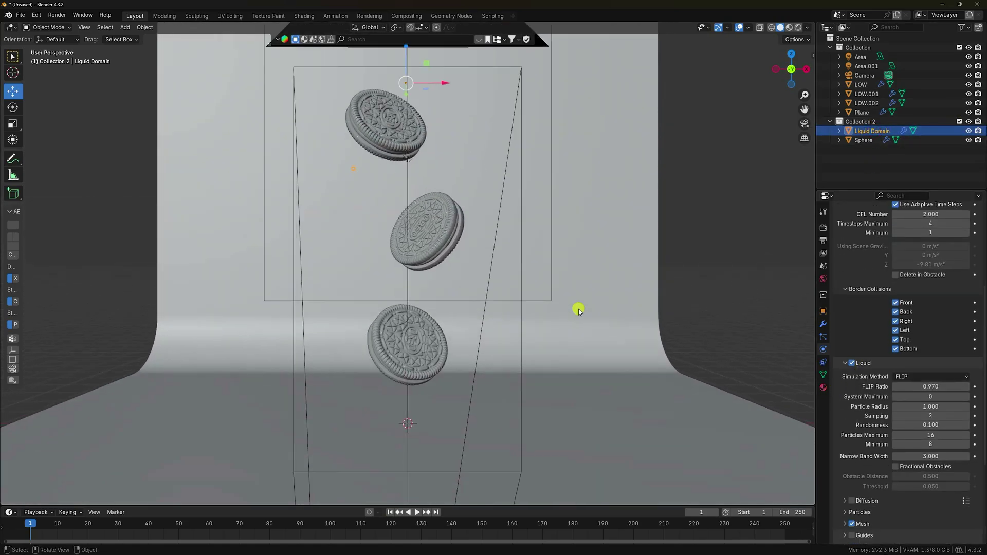
scroll(960, 429, down, 6)
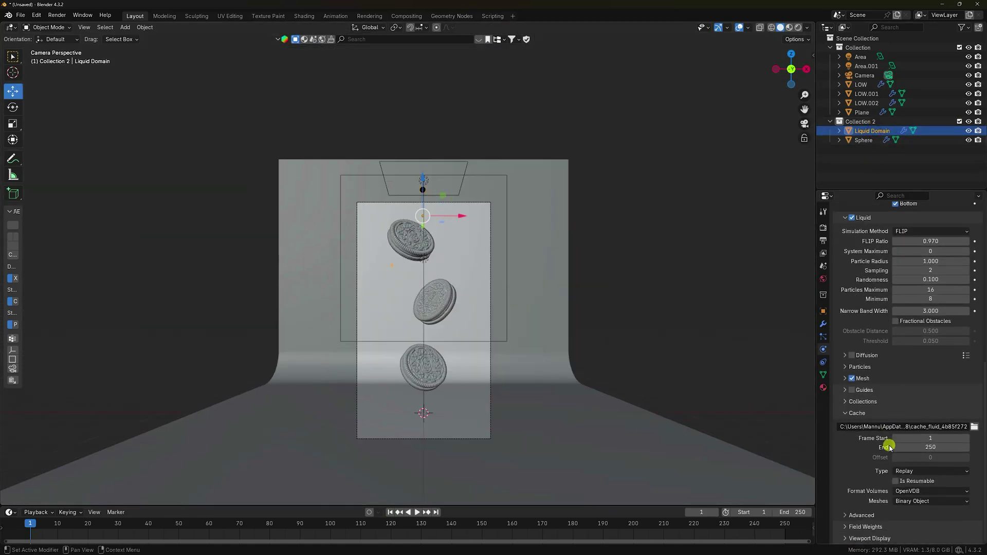
click(917, 472)
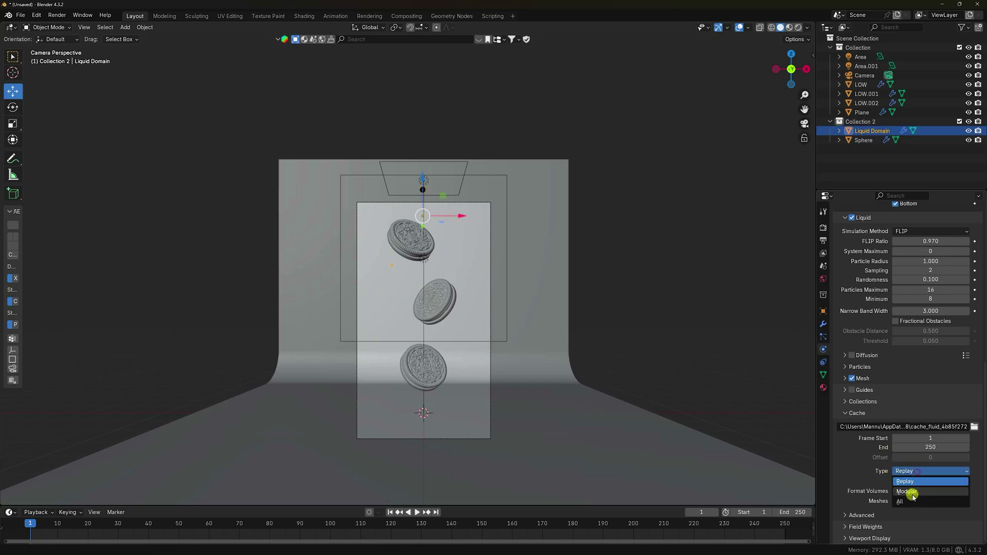
click(904, 507)
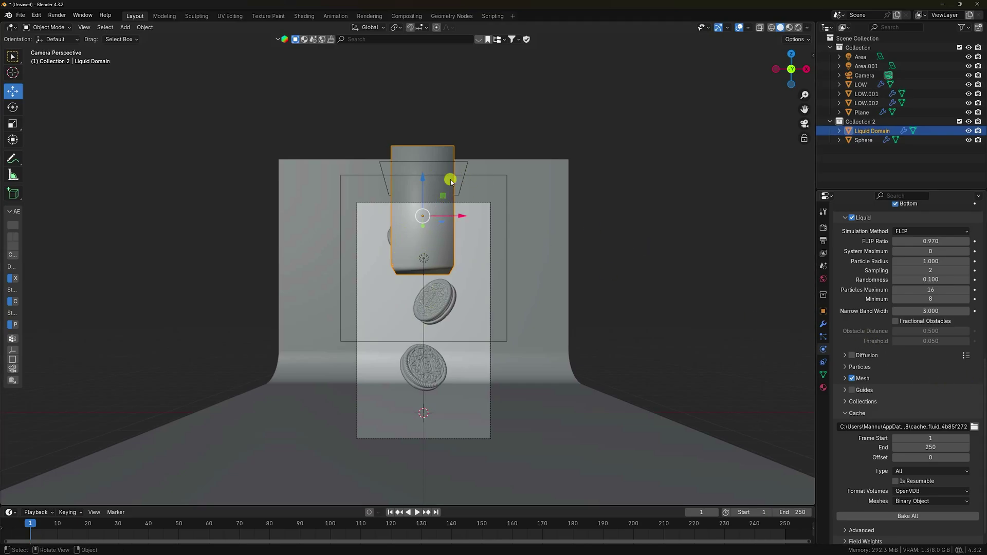
Scale the Liquid Domain up by about 2.77 and lower it about 1.76 m so its base reaches the floor, checking the camera view.
key(s)
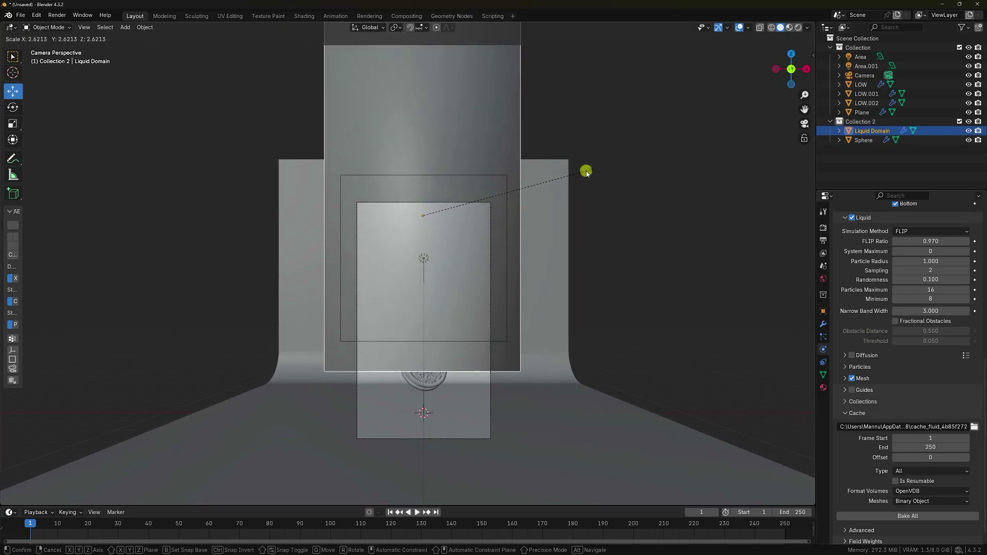
click(596, 171)
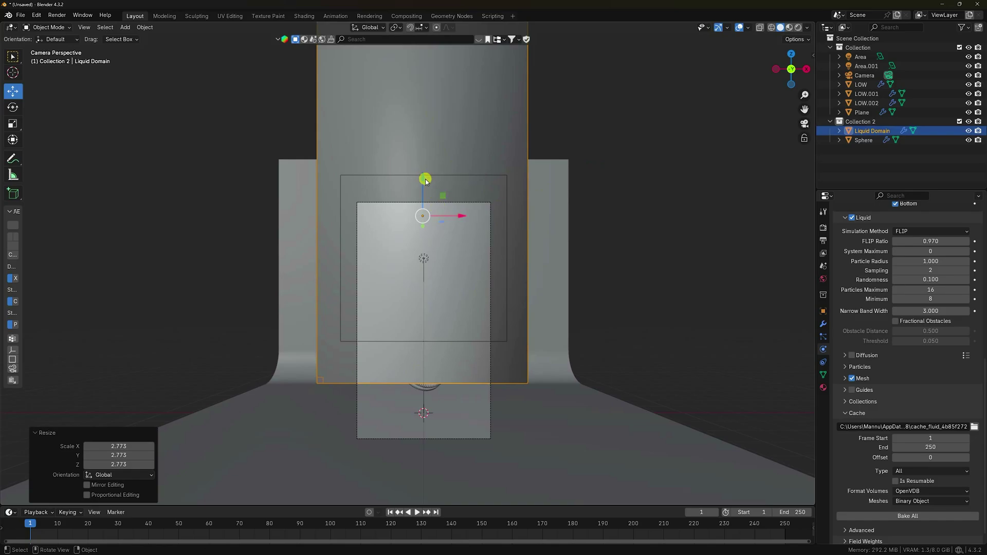
key(KP_1)
drag(425, 164, 432, 228)
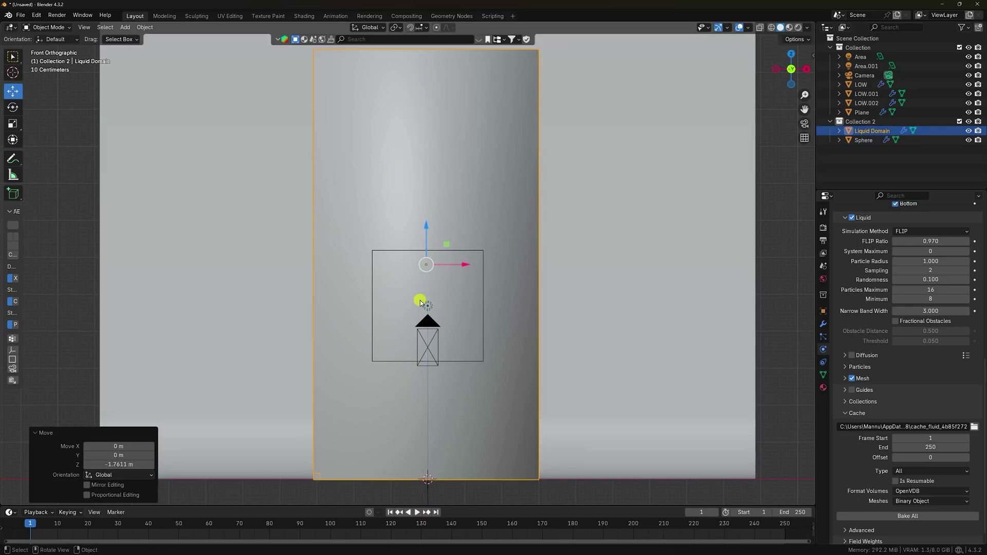
key(KP_0)
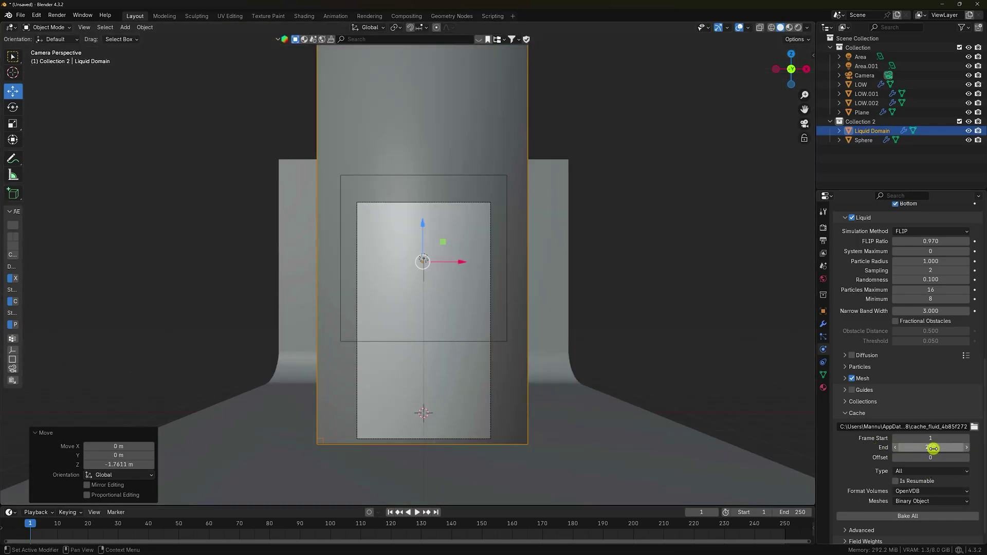
Set the scene's end frame to 500 and the Liquid Domain's cache end frame to 100.
click(787, 512)
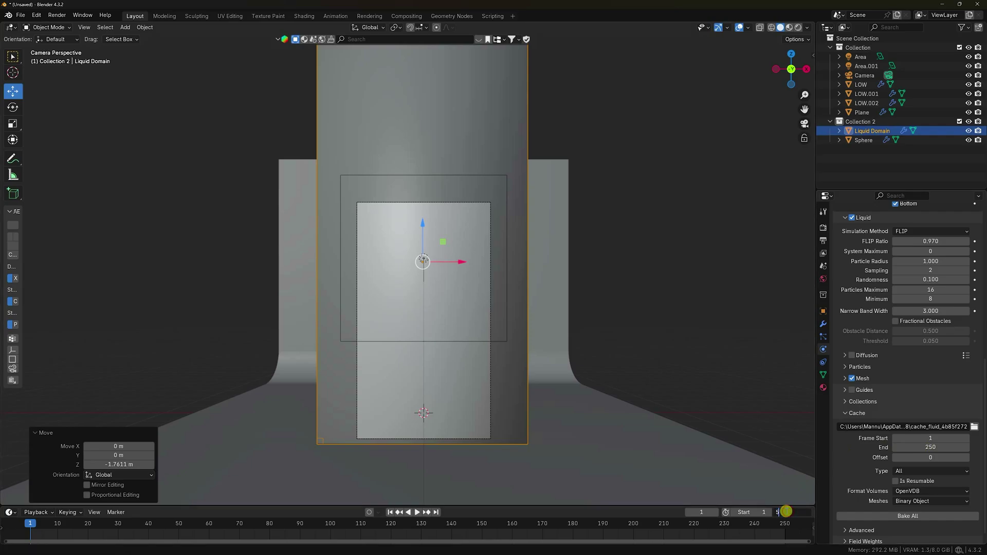
key(Return)
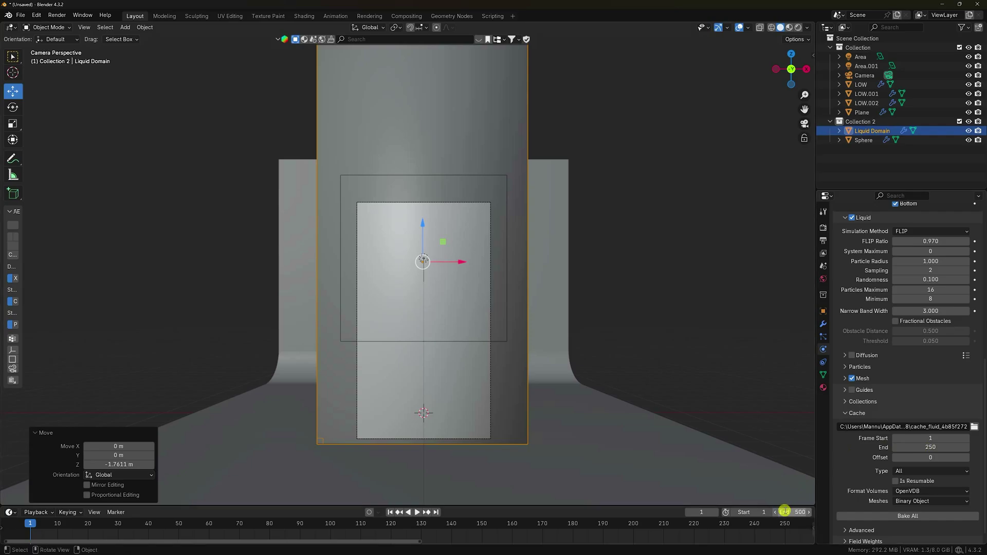
double_click(935, 449)
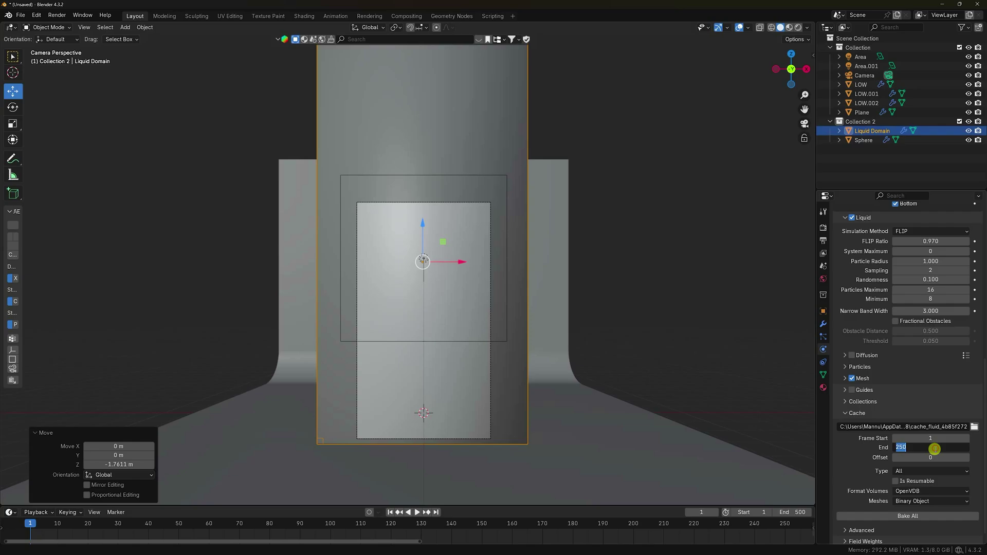
key(Return)
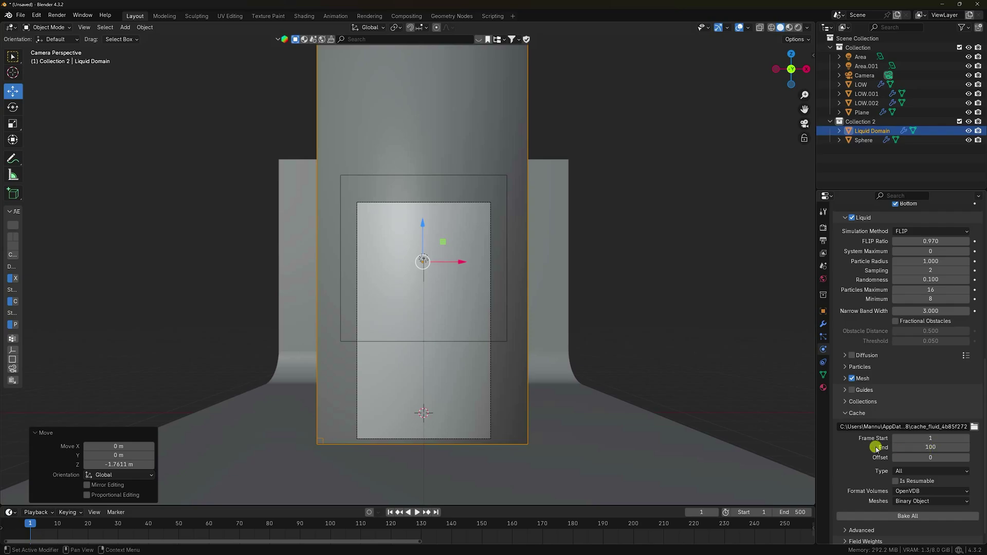
Set the Liquid Domain's Resolution Divisions to 72 and its minimum timesteps to 2.
scroll(874, 447, up, 10)
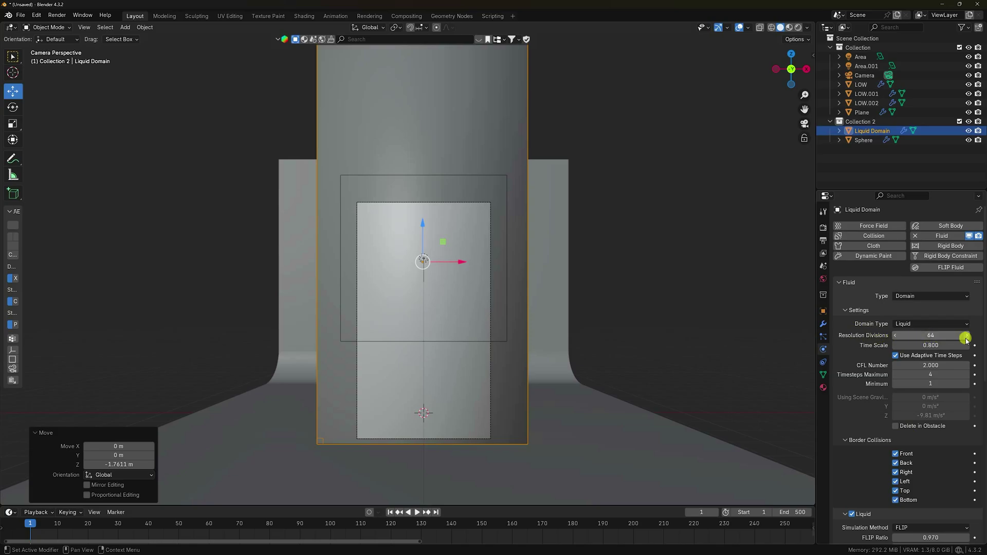
drag(965, 336, 966, 337)
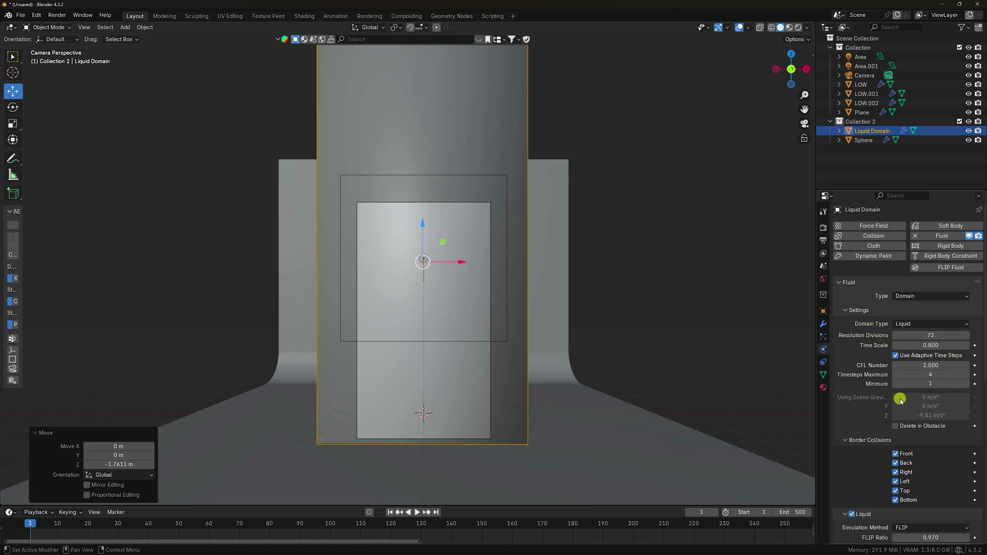
click(964, 384)
Set the liquid's Sampling to 4 and its Particles Maximum to 20.
scroll(873, 437, down, 5)
scroll(873, 436, down, 3)
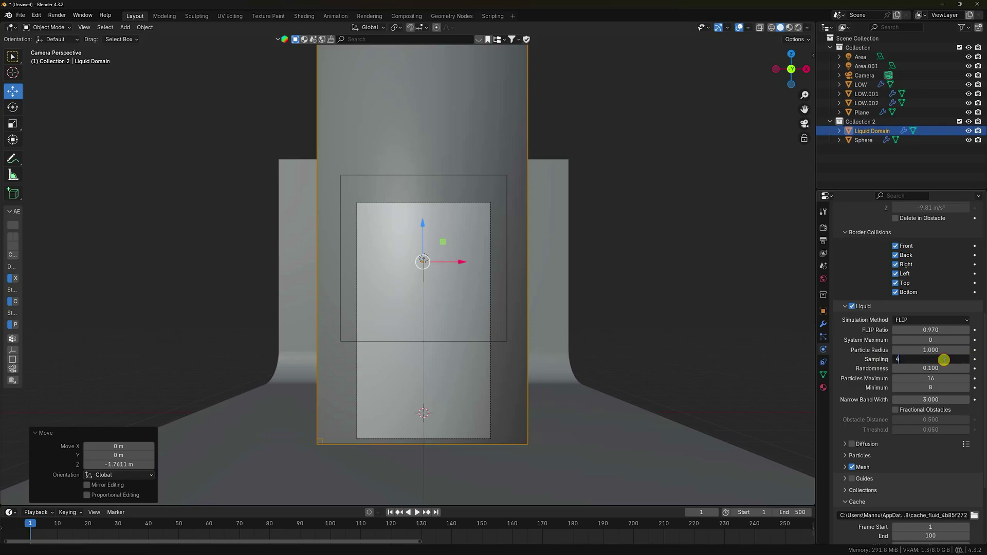
key(Return)
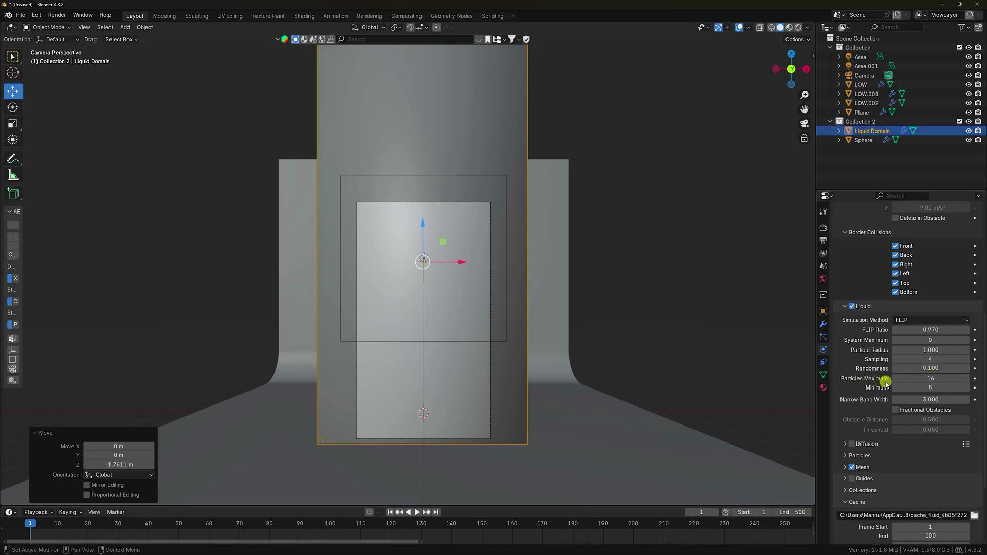
click(968, 379)
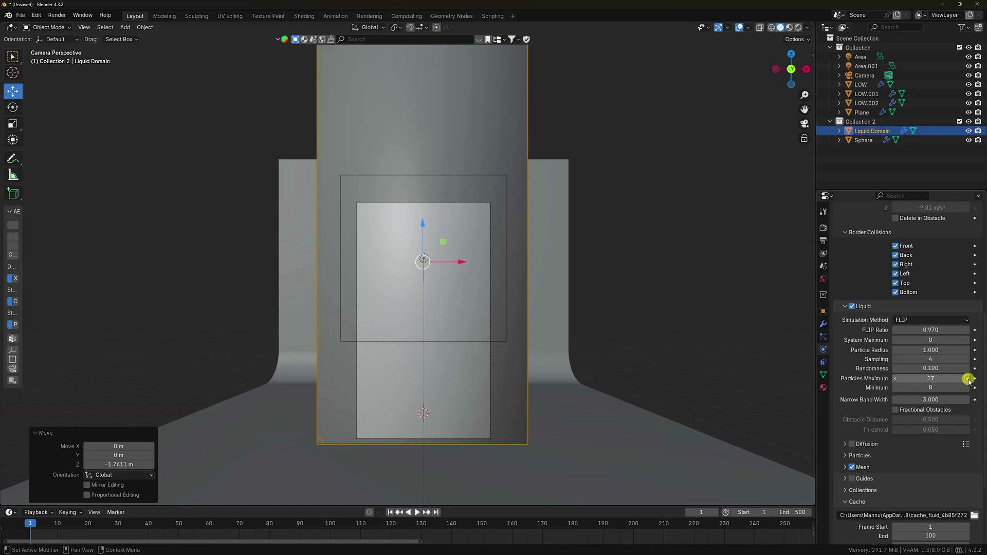
click(968, 379)
click(968, 378)
click(968, 379)
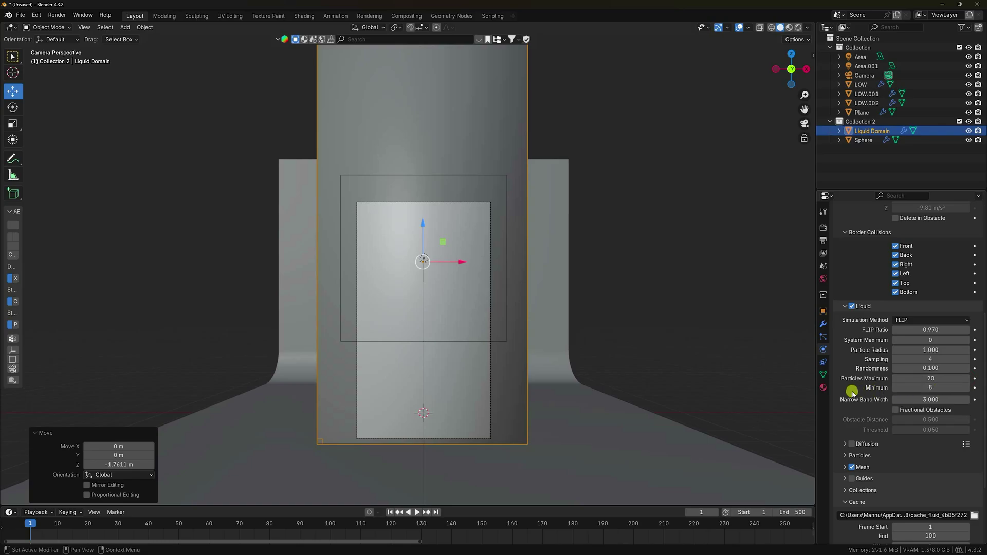
Set the liquid's Particles Minimum to 10 and the Narrow Band Width to 2.
click(968, 388)
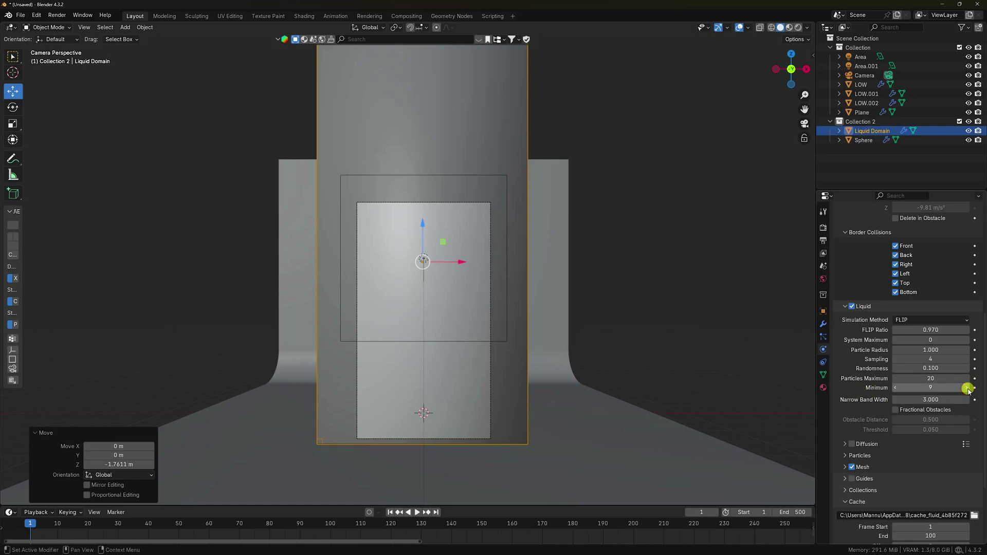
click(968, 389)
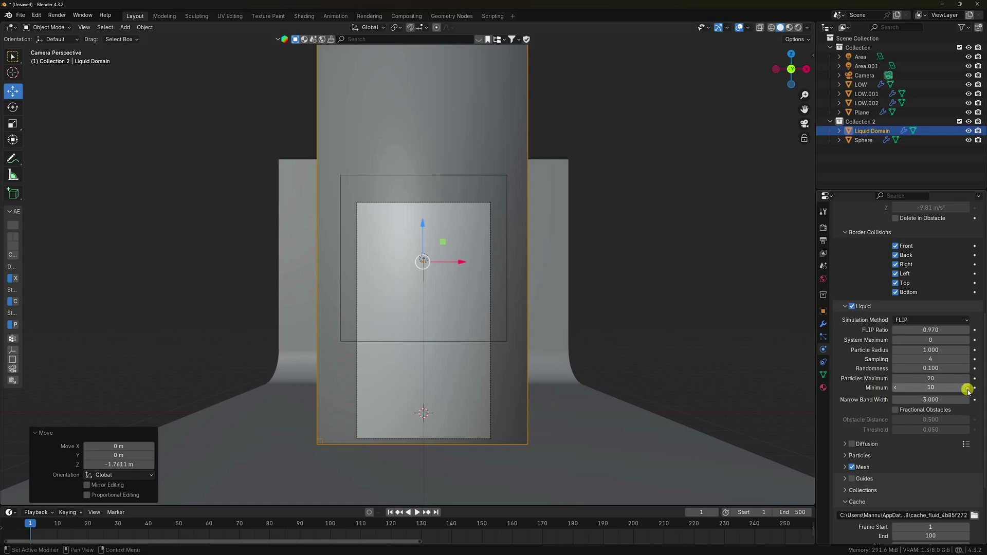
click(938, 400)
text(2)
key(Return)
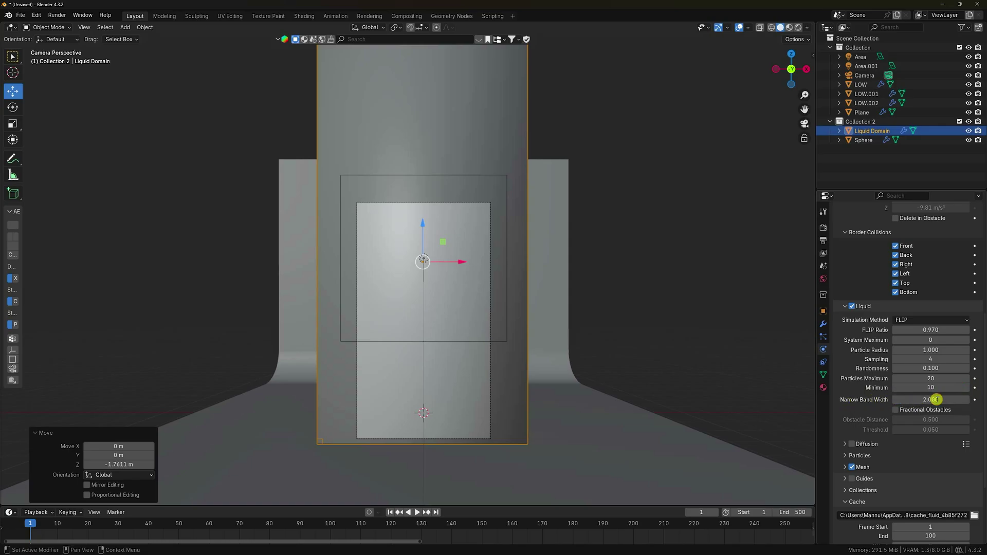
click(845, 455)
click(846, 456)
scroll(862, 455, down, 3)
click(845, 392)
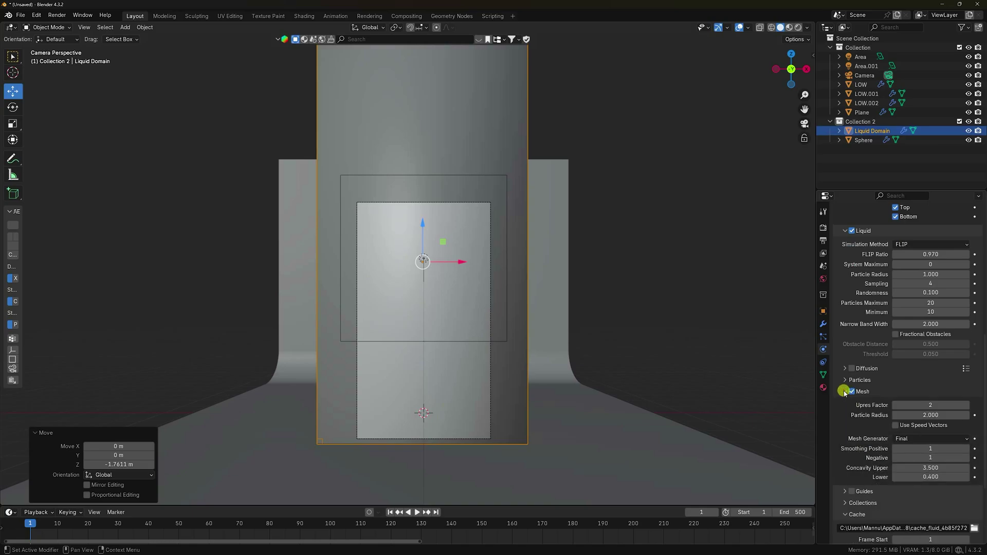
click(845, 392)
scroll(881, 467, down, 1)
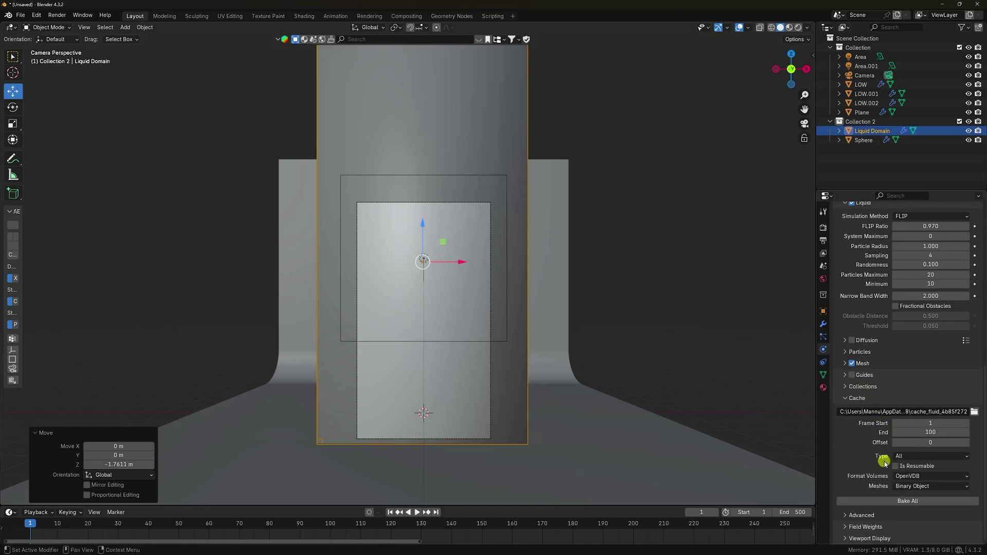
Enable the liquid's High Viscosity Solver under Diffusion and set its Strength to 0.003.
click(845, 340)
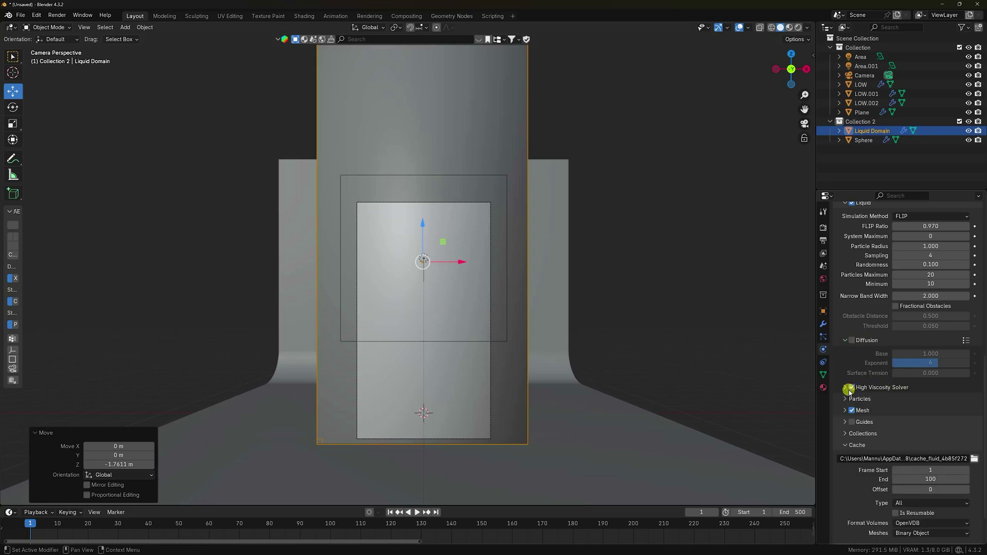
click(845, 387)
double_click(941, 401)
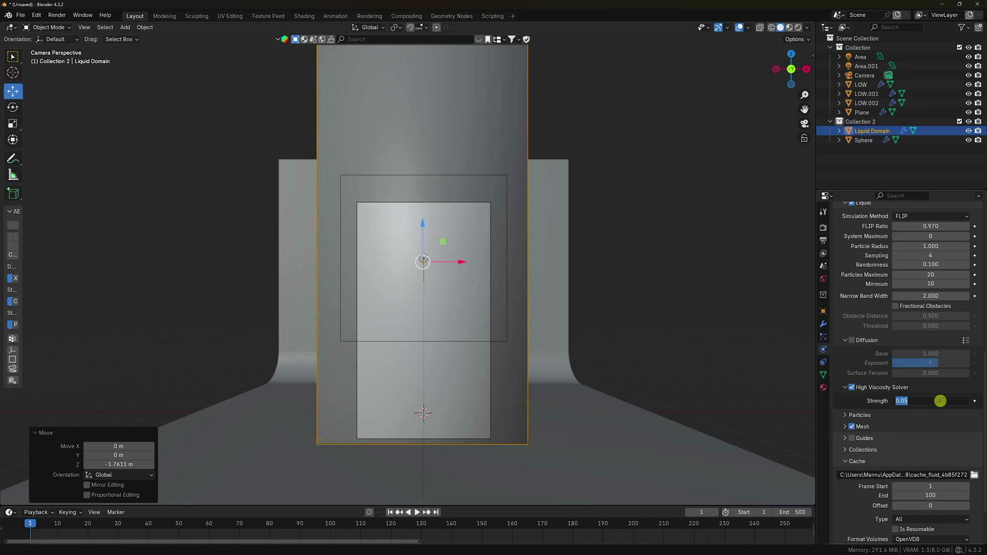
text(0.)
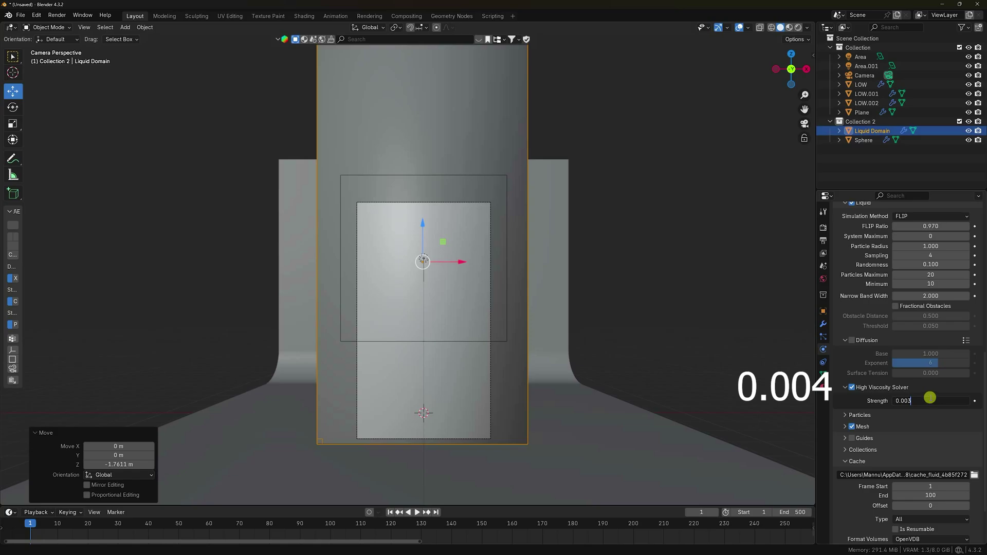
key(Return)
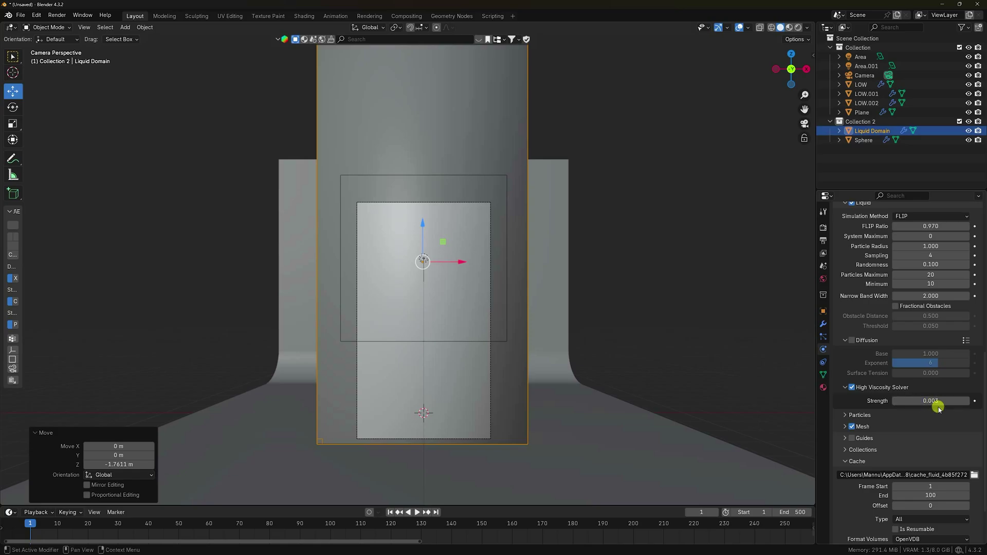
Bake the entire liquid simulation and play it back to check how it pours over the two upper cookies, stopping at frame 92.
scroll(915, 437, down, 3)
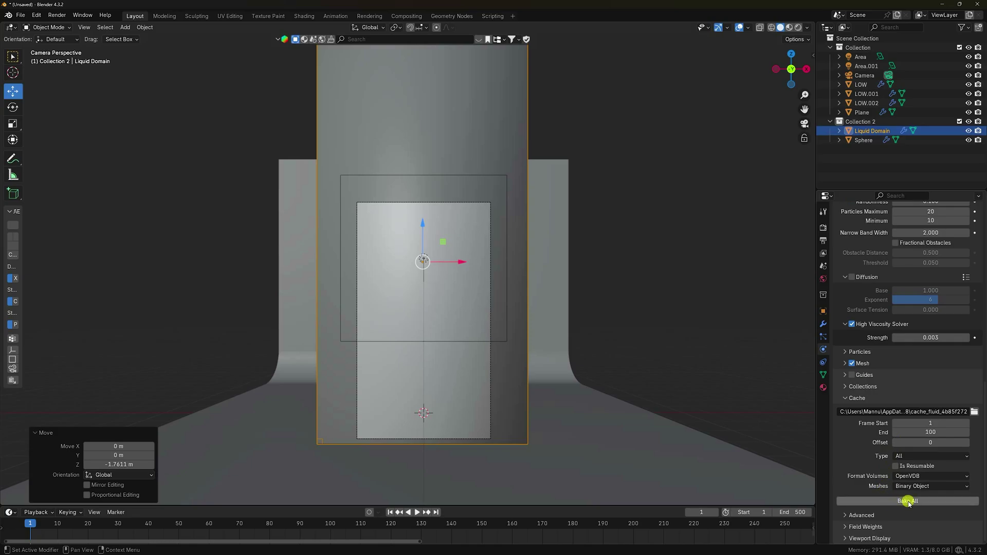
click(908, 502)
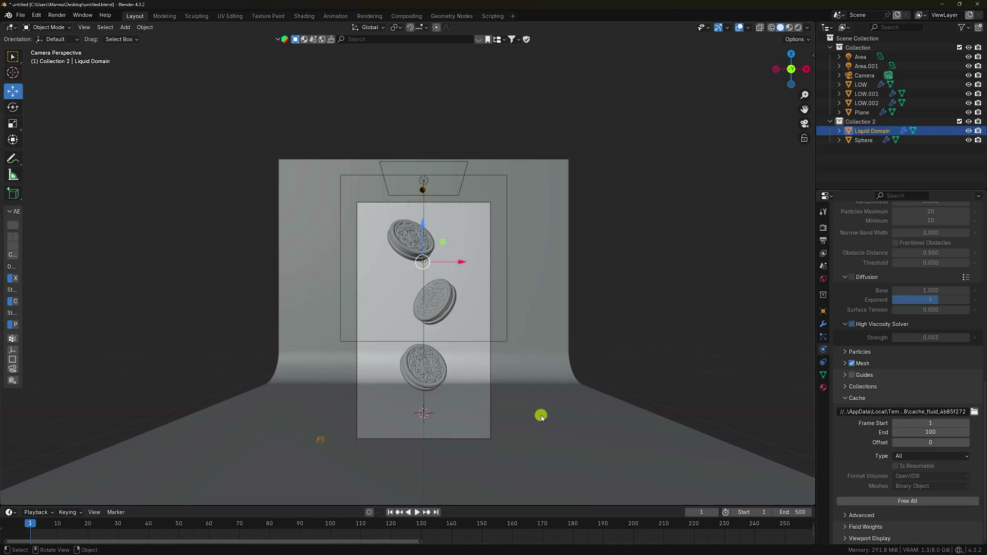
scroll(434, 315, up, 7)
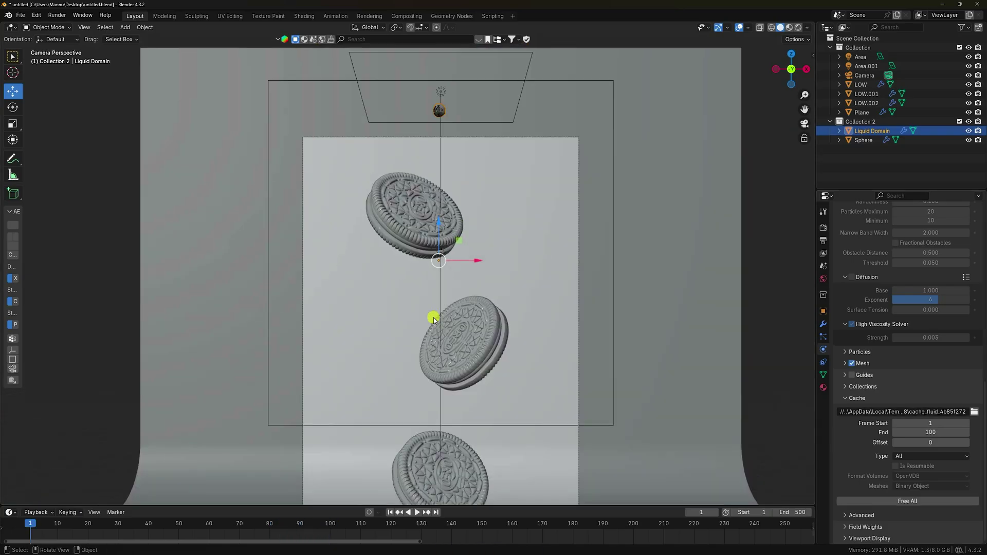
shift+middle_drag(447, 324, 388, 374)
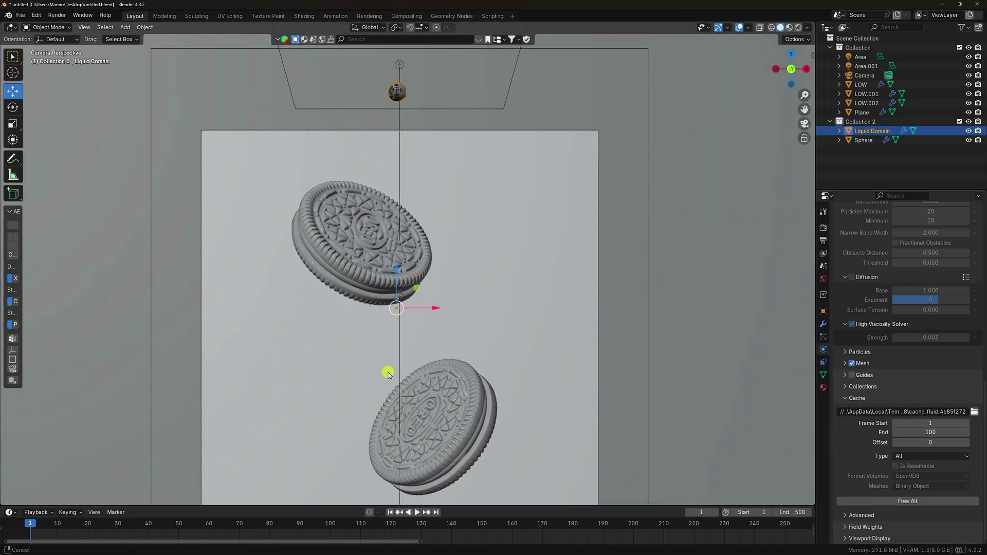
click(417, 512)
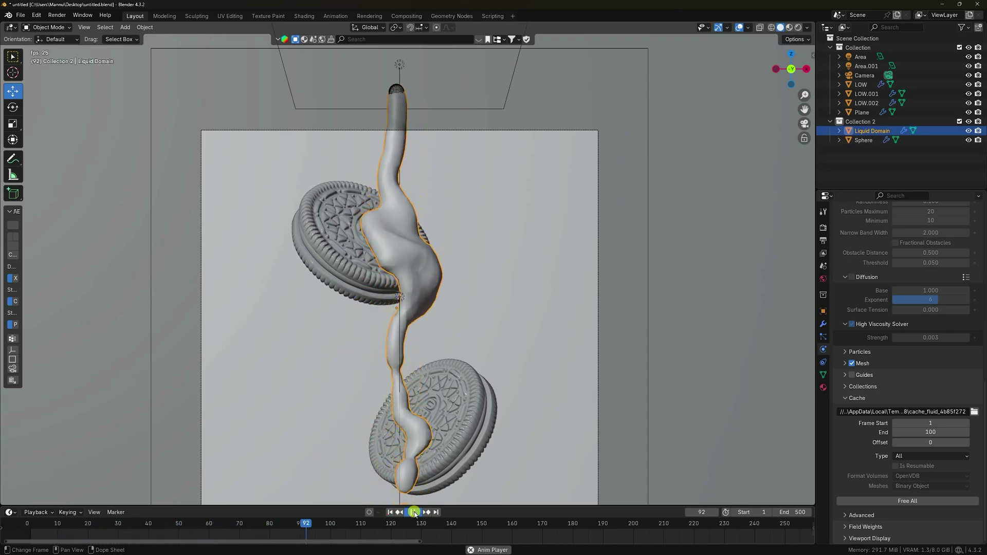
click(415, 512)
Review the domain settings, free all of the baked simulation data and return to the first frame.
scroll(889, 343, up, 12)
scroll(889, 343, up, 4)
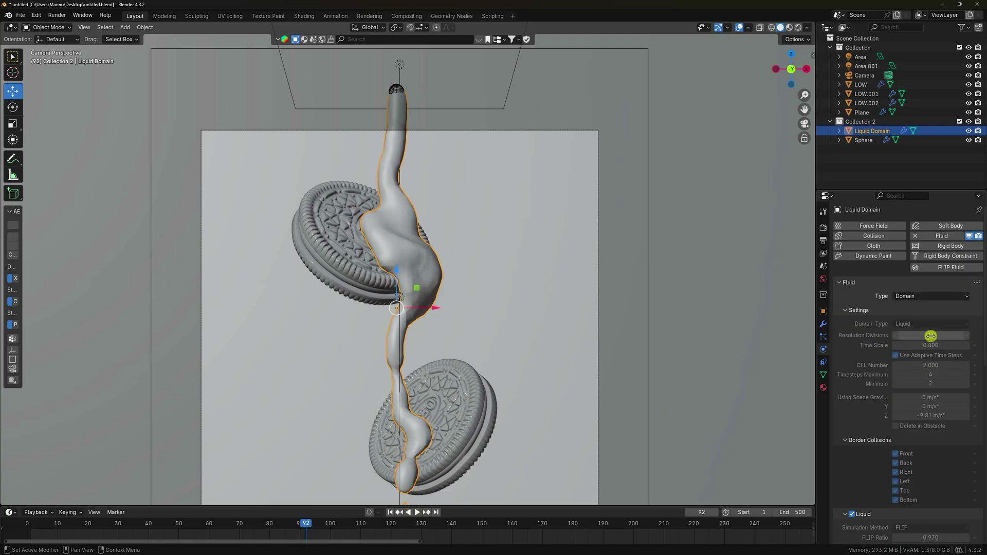
scroll(876, 403, down, 7)
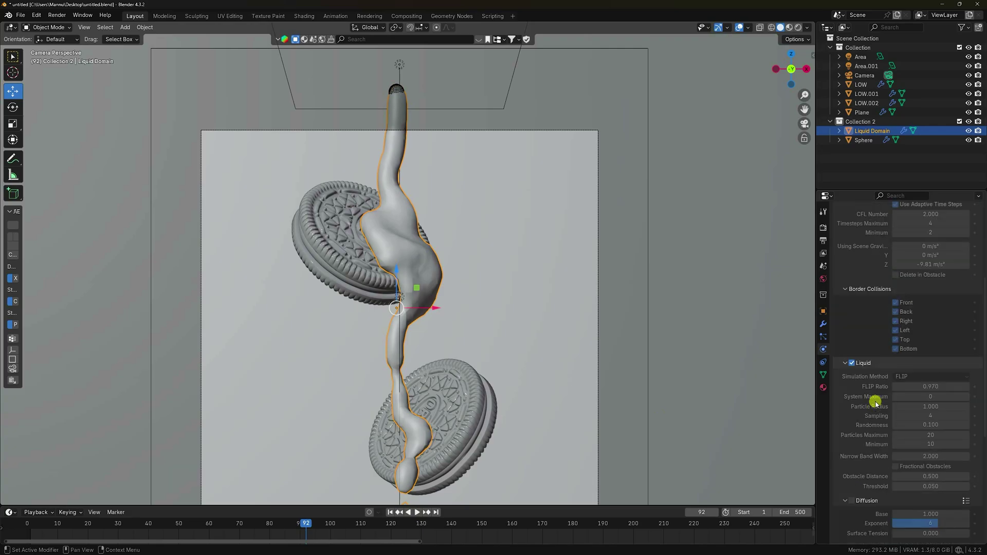
scroll(879, 396, down, 9)
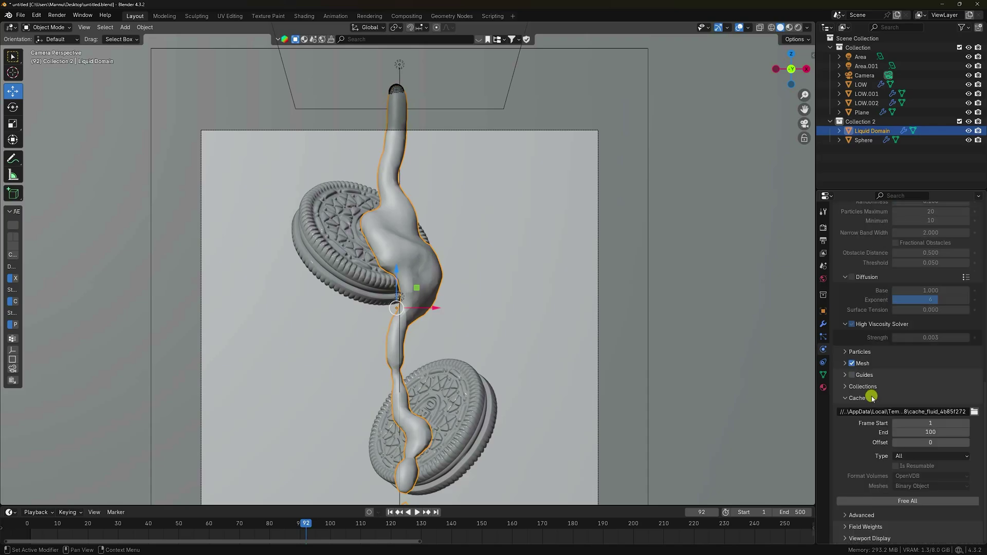
right_click(905, 501)
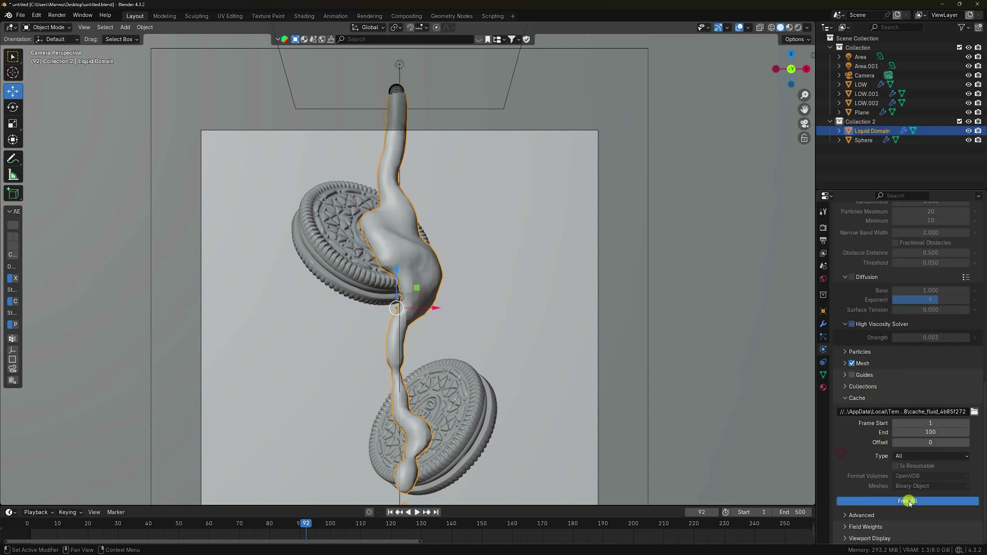
click(906, 502)
click(390, 512)
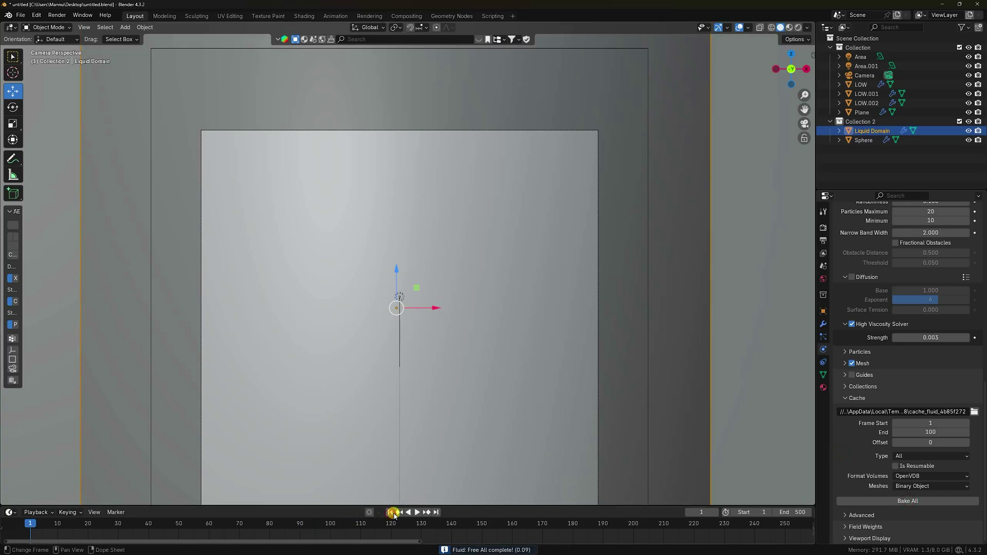
Set the Liquid Domain's Resolution Divisions to 96 and its Particles Minimum to 12.
scroll(959, 346, up, 15)
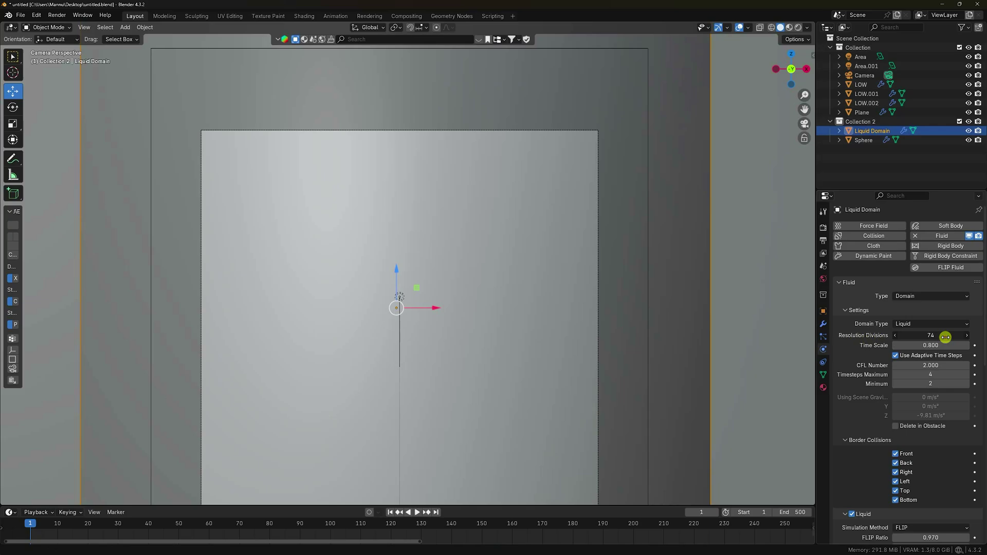
key(Return)
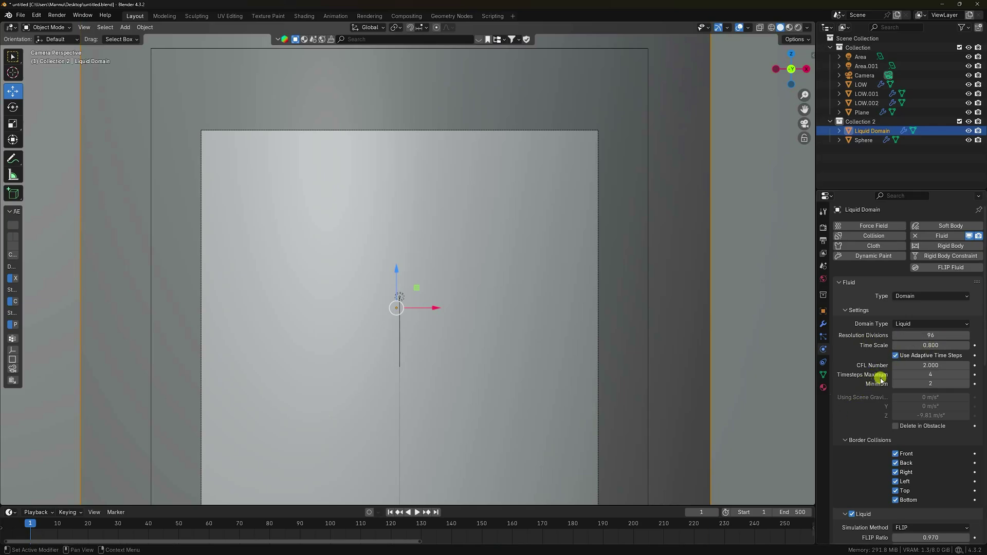
scroll(865, 369, down, 8)
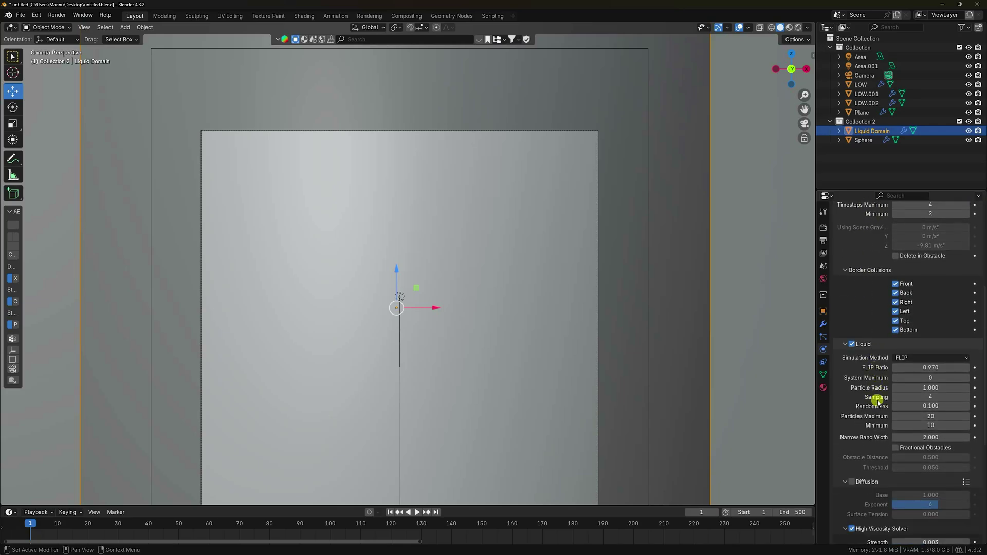
click(968, 425)
click(968, 424)
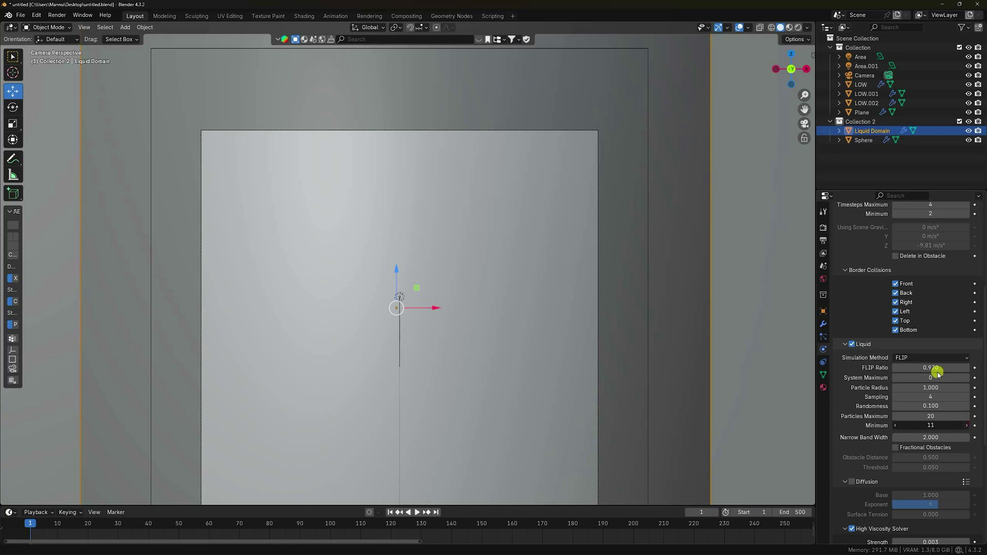
Set the Strength of the Liquid Domain's High Viscosity Solver to 0.004.
scroll(866, 421, down, 6)
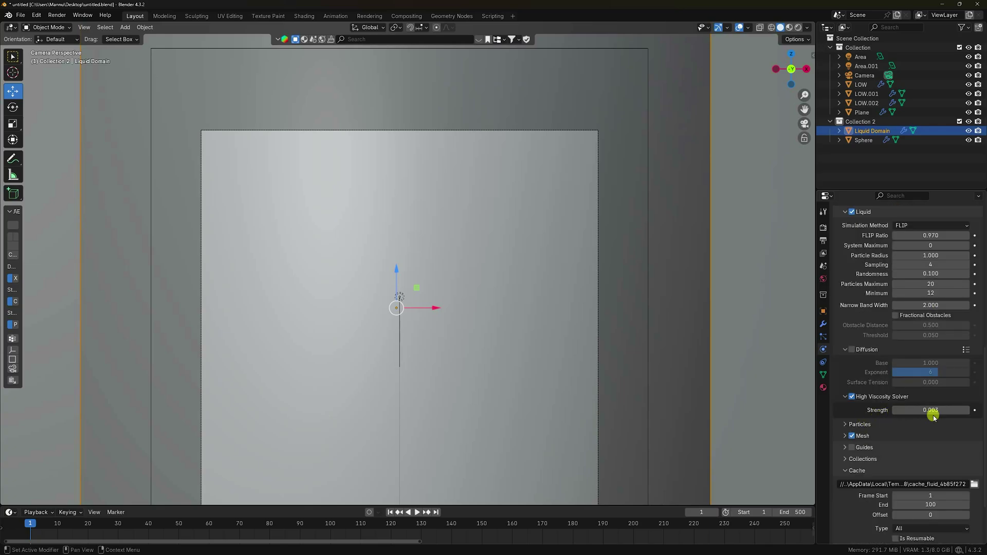
click(965, 410)
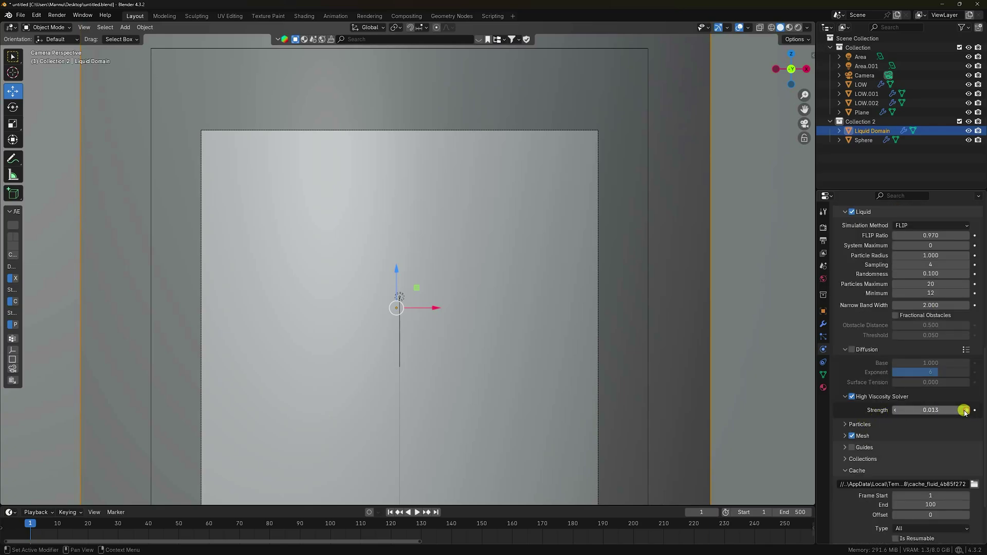
click(964, 410)
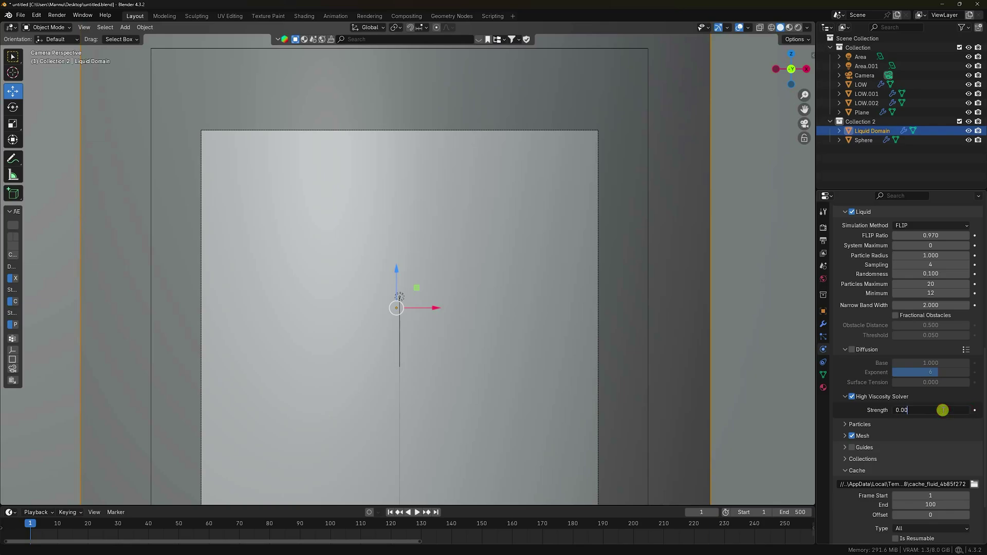
key(Return)
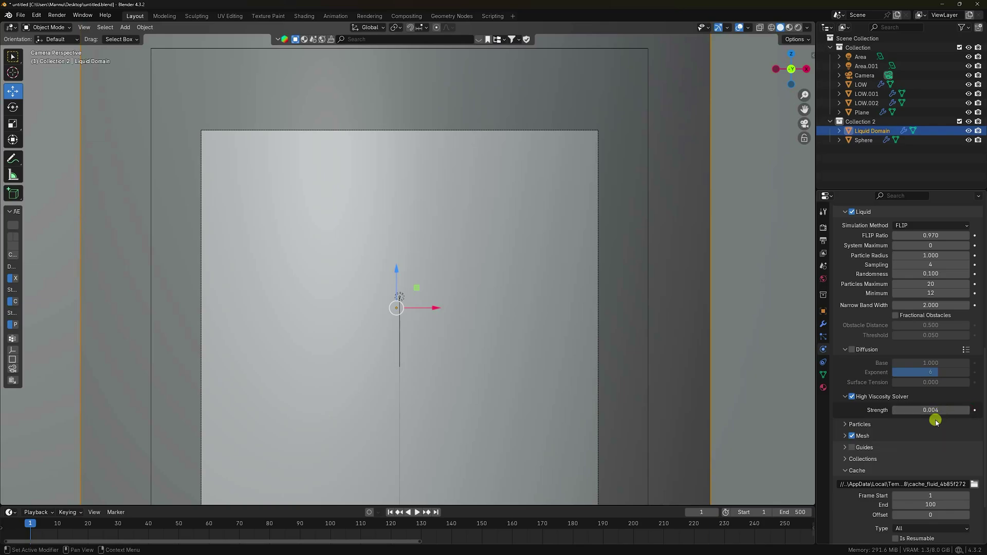
Expand the Liquid Domain's Mesh settings and set Smoothing Positive to 2.
scroll(855, 409, down, 3)
scroll(855, 408, down, 1)
click(859, 364)
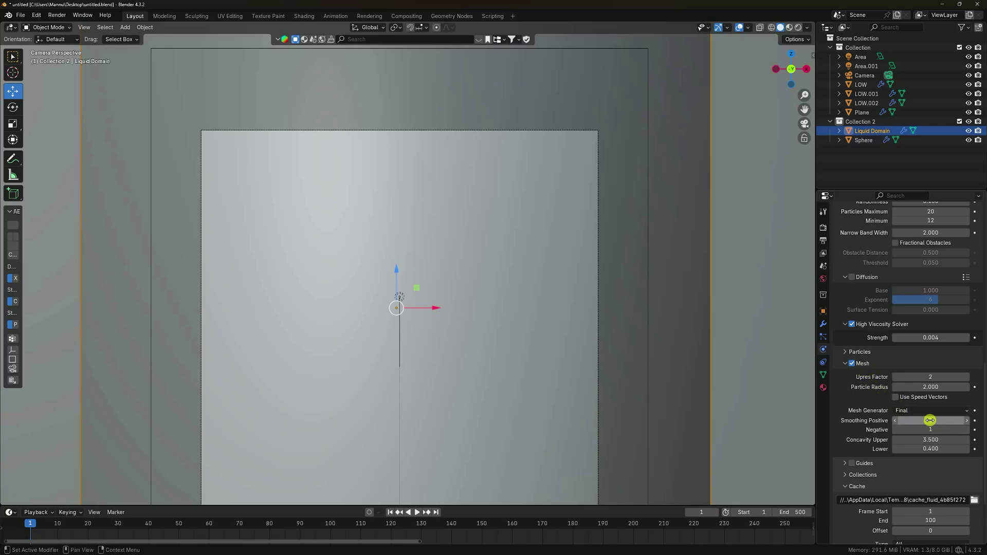
drag(930, 421, 930, 420)
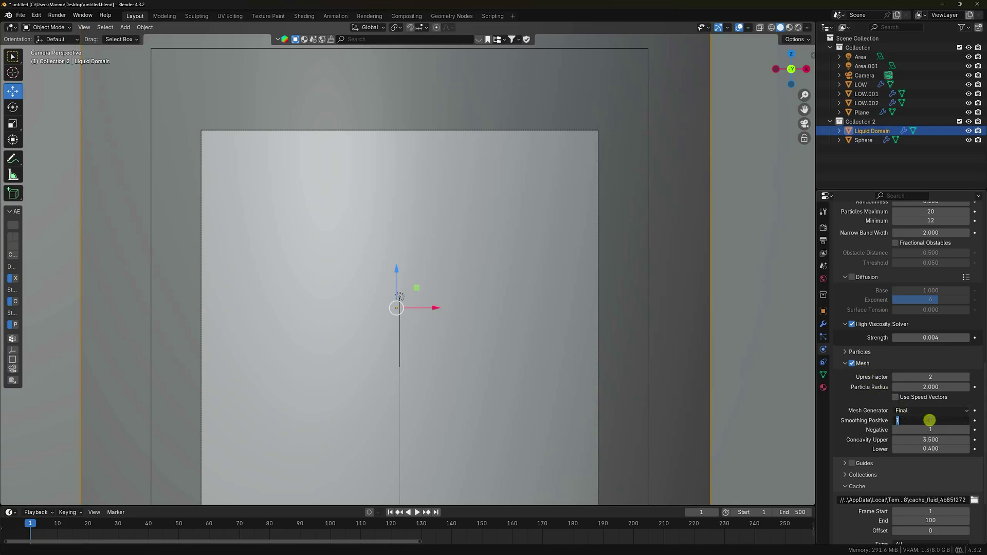
key(Return)
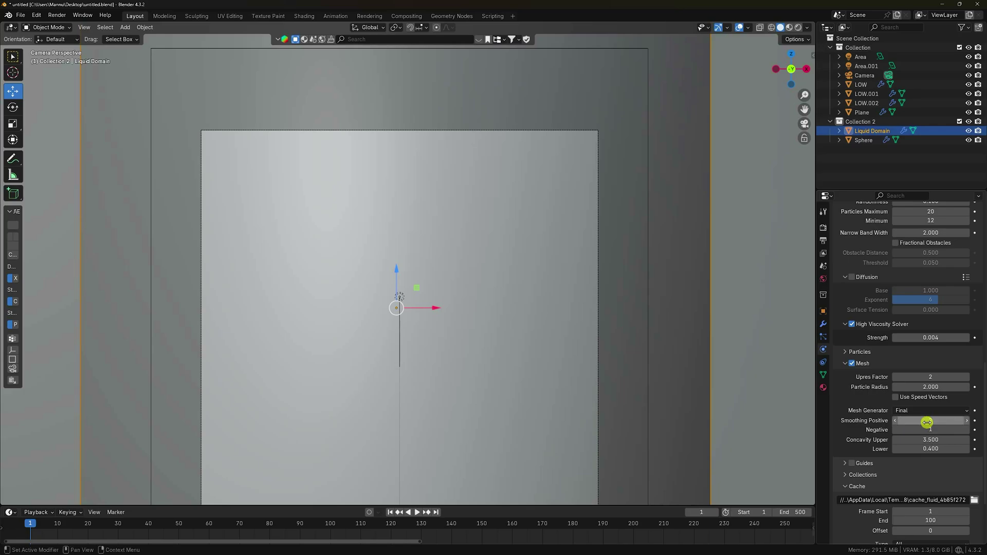
Bake the entire liquid simulation and stop the bake at frame 85.
scroll(865, 464, down, 4)
click(866, 501)
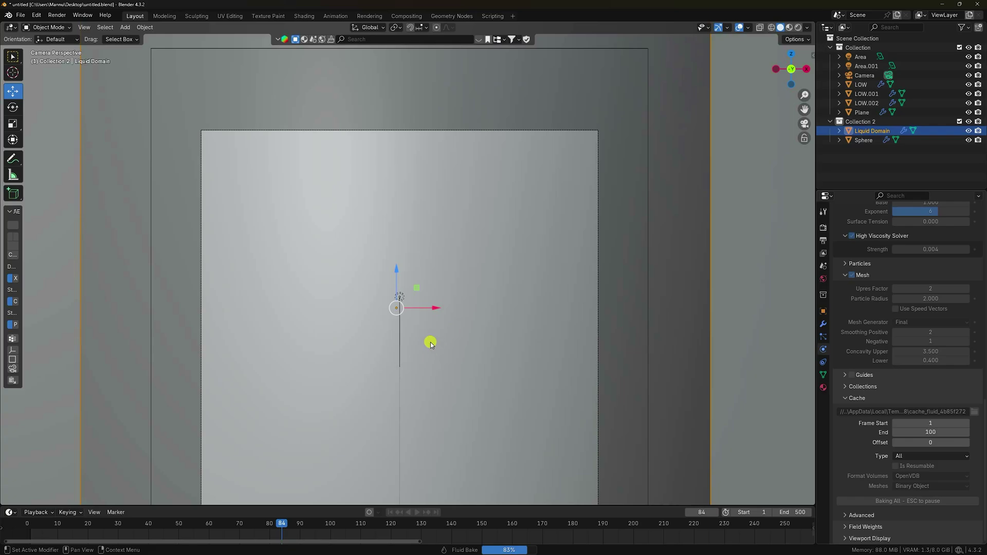
key(Escape)
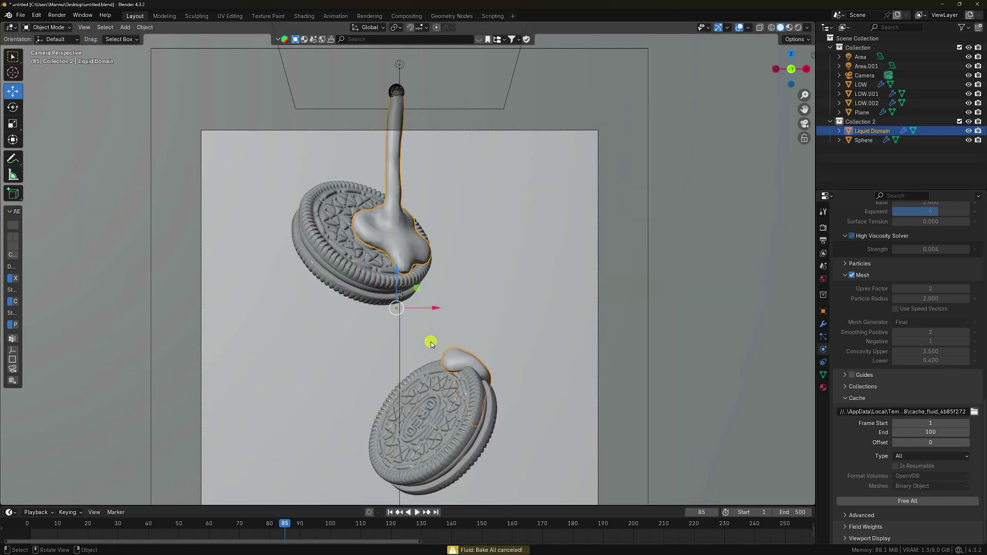
Play the baked liquid twice from the first frame to check the pour over the cookies, then return to frame 1.
click(390, 512)
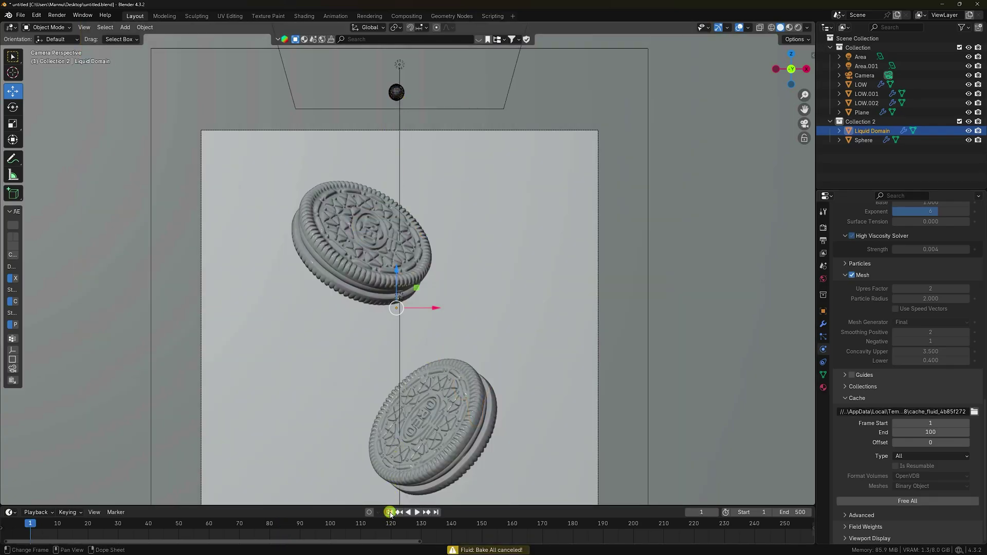
click(418, 513)
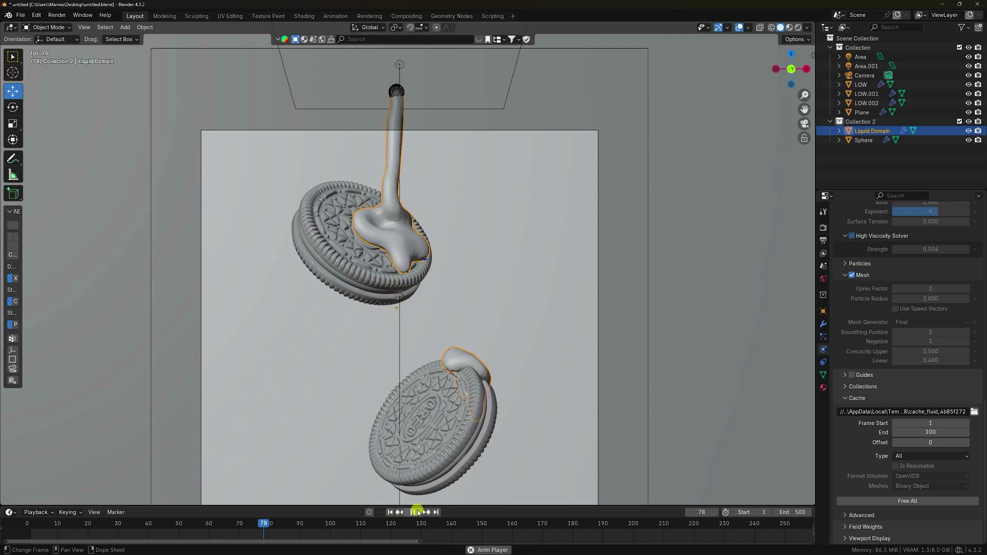
click(409, 513)
click(390, 512)
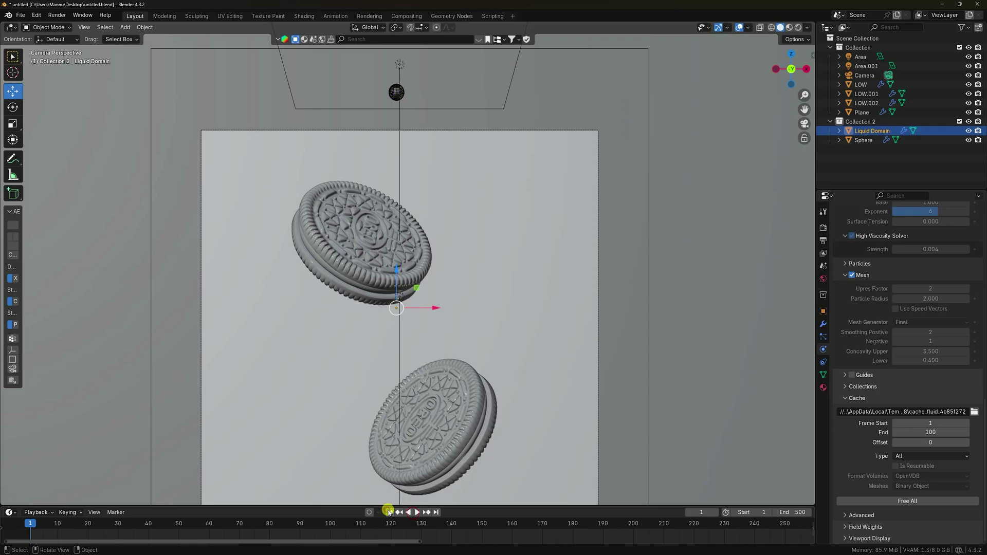
click(418, 512)
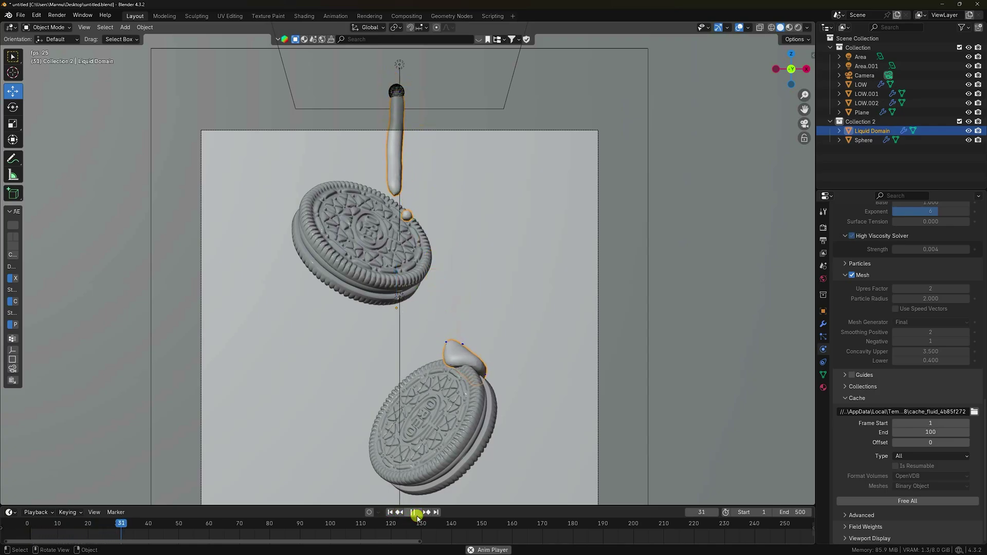
click(415, 512)
click(390, 512)
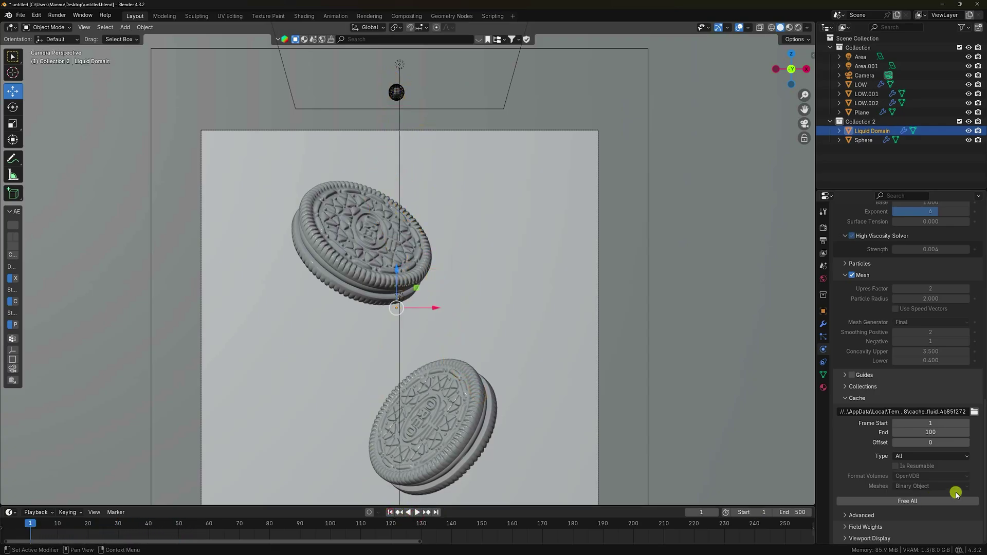
Free all baked simulation data and set the liquid's Particles Maximum to 22.
click(907, 501)
scroll(907, 486, up, 10)
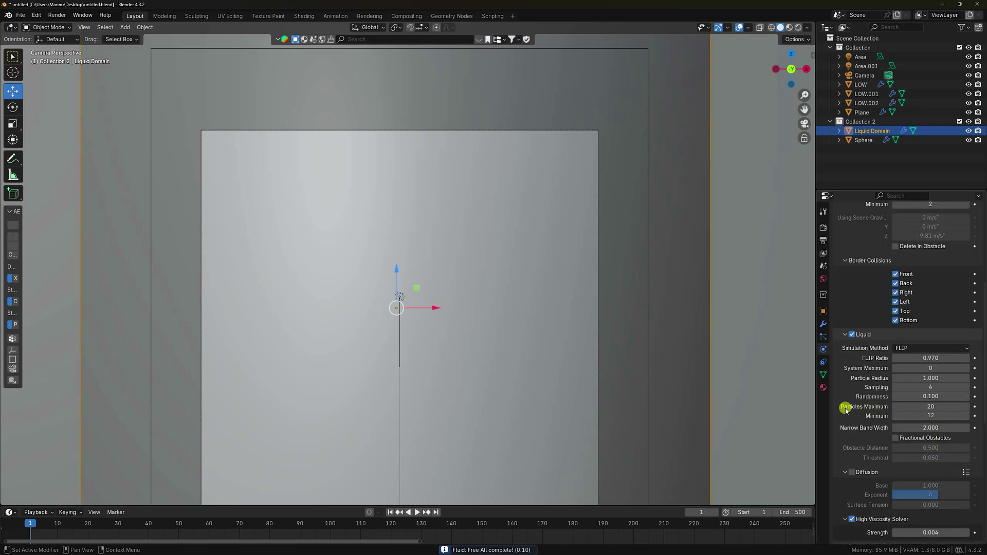
click(896, 406)
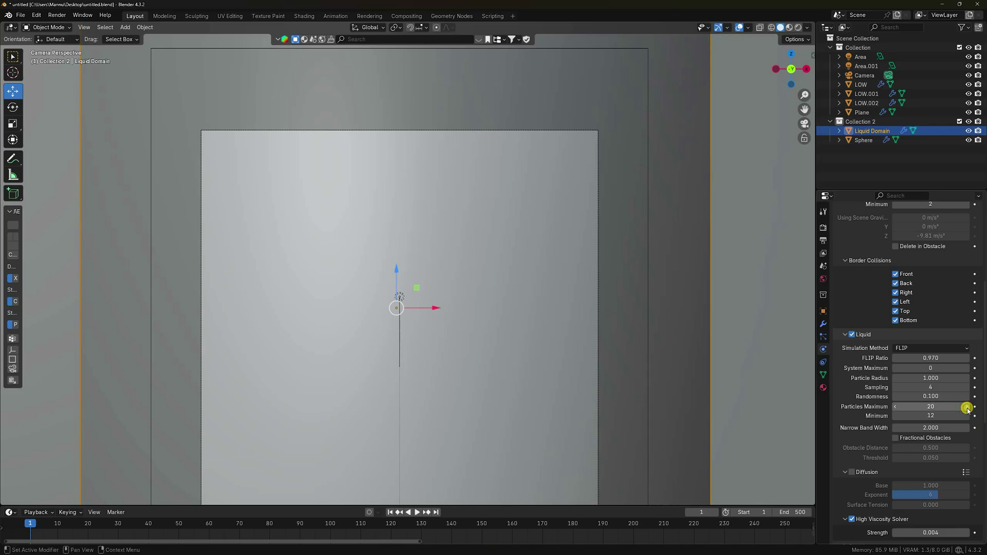
Set the Liquid Domain's Time Scale to 0.7 and review its liquid, viscosity and mesh settings.
scroll(861, 419, up, 7)
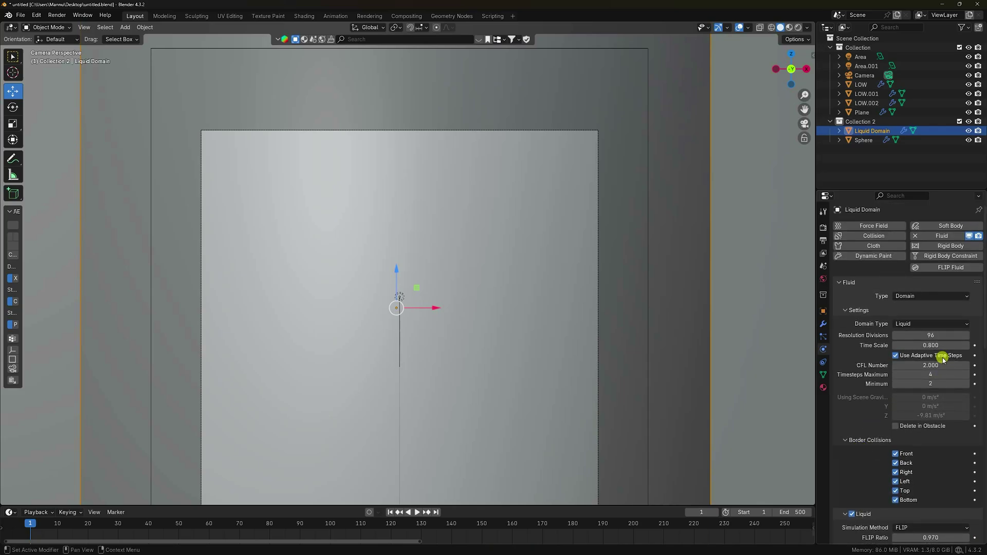
click(895, 346)
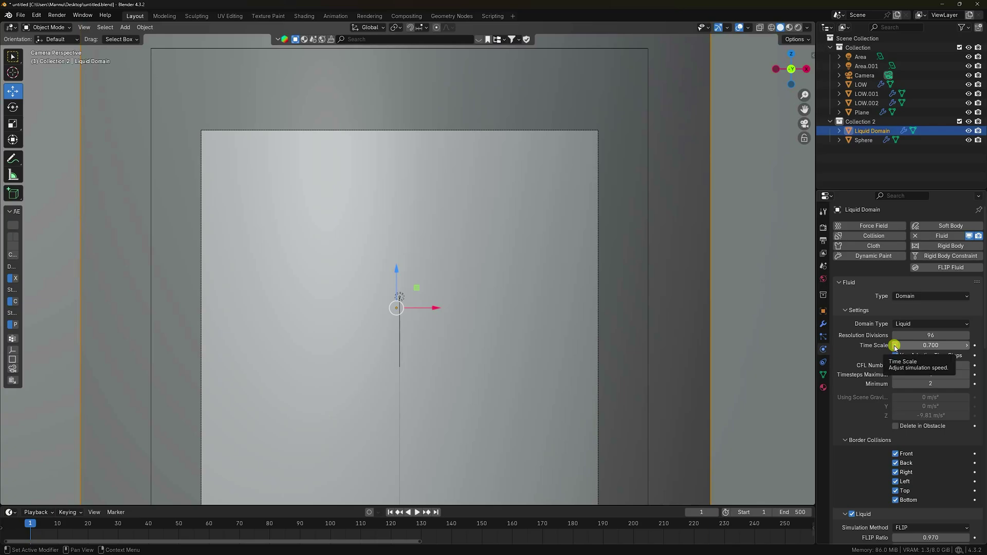
scroll(882, 408, down, 4)
scroll(882, 408, down, 6)
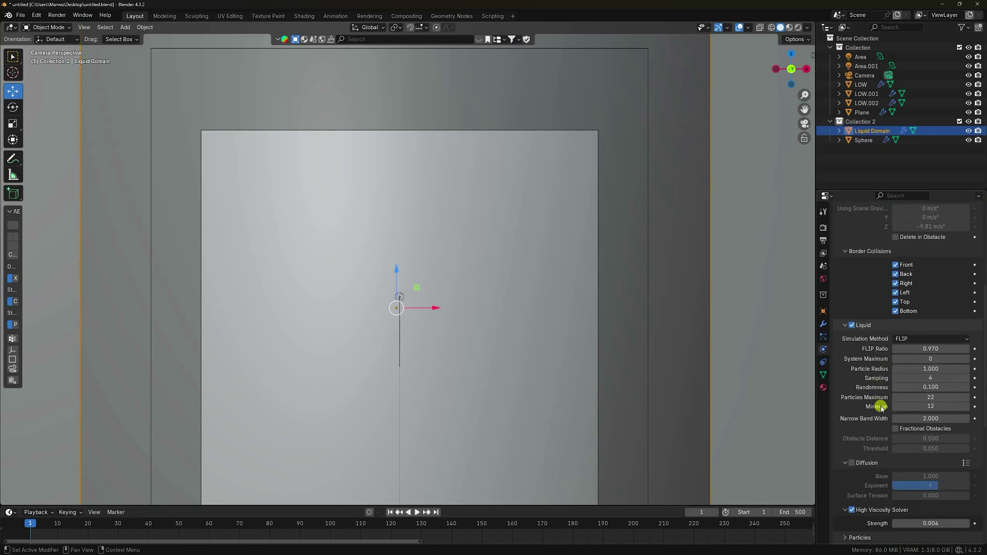
scroll(882, 408, down, 4)
scroll(882, 409, down, 10)
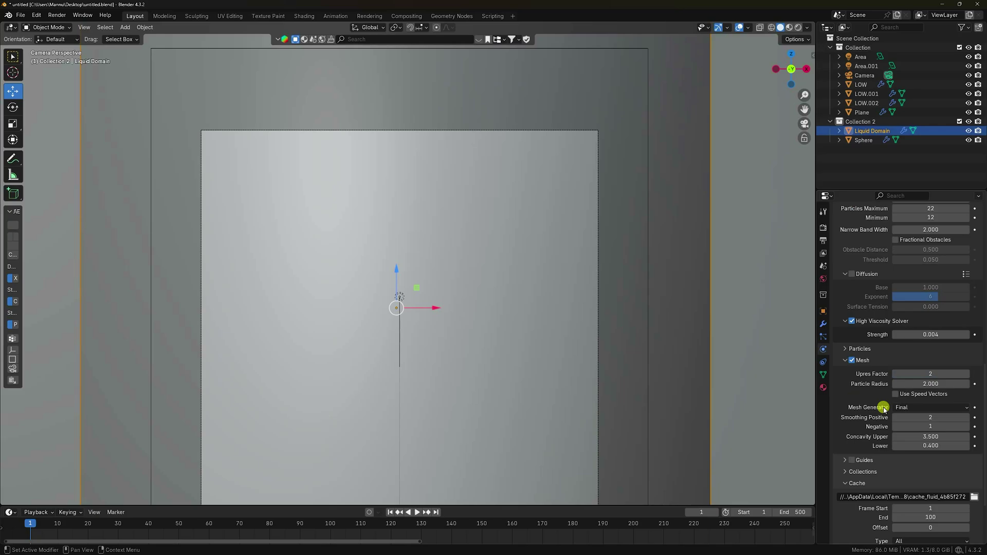
scroll(882, 409, up, 4)
scroll(879, 397, up, 4)
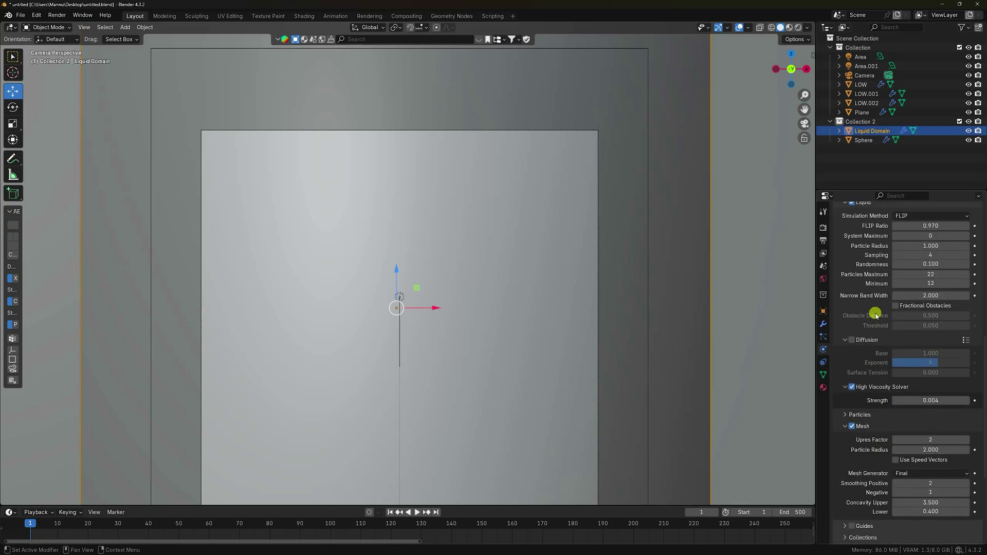
Set the effector Sampling Substeps to 15 on all three cookies: LOW.002, LOW.001 and LOW.
click(862, 104)
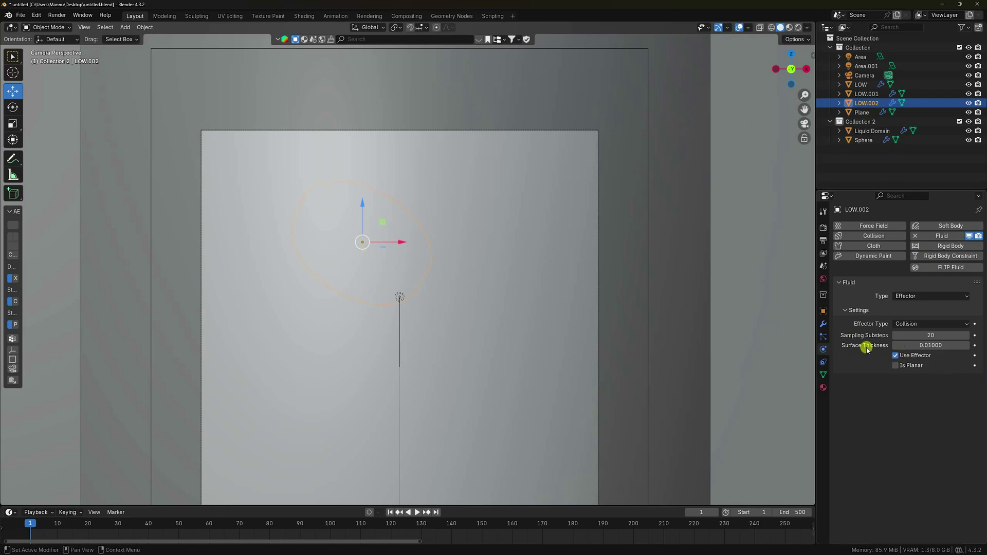
click(922, 334)
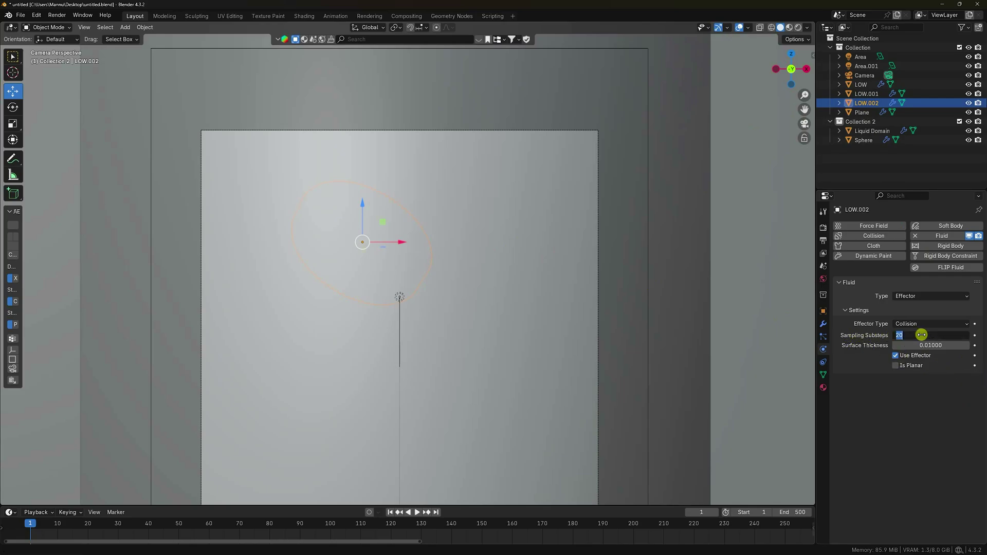
text(15)
key(Return)
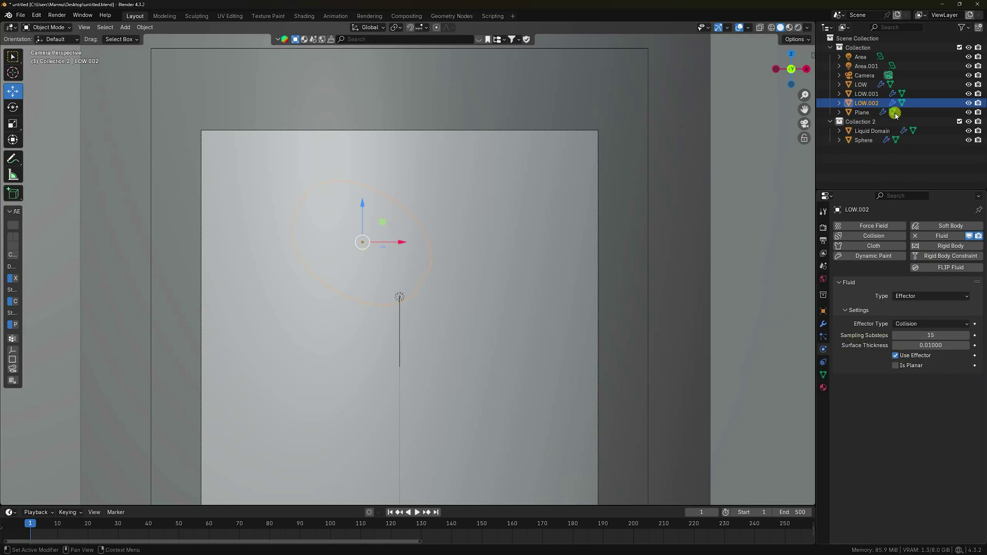
click(869, 94)
click(933, 335)
text(15)
key(Return)
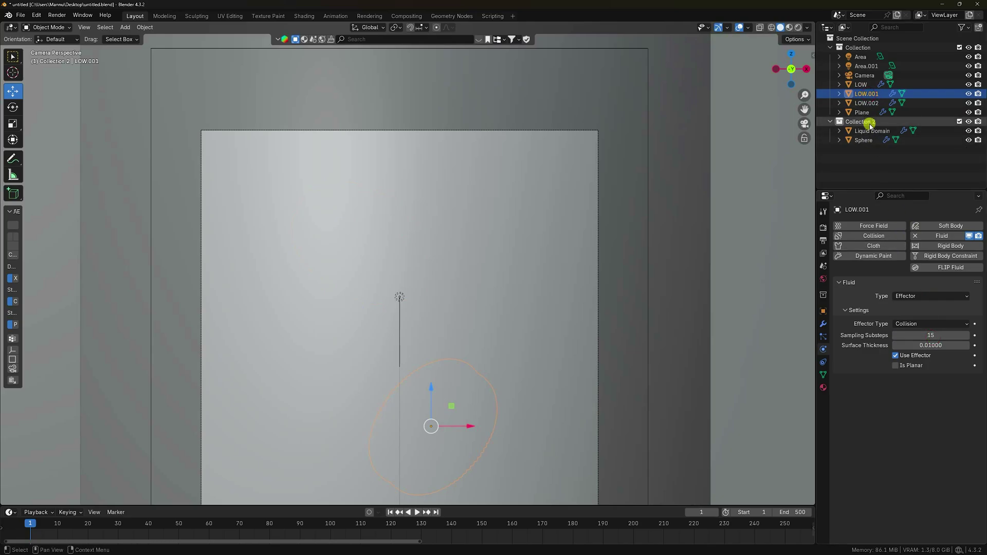
click(861, 85)
click(926, 337)
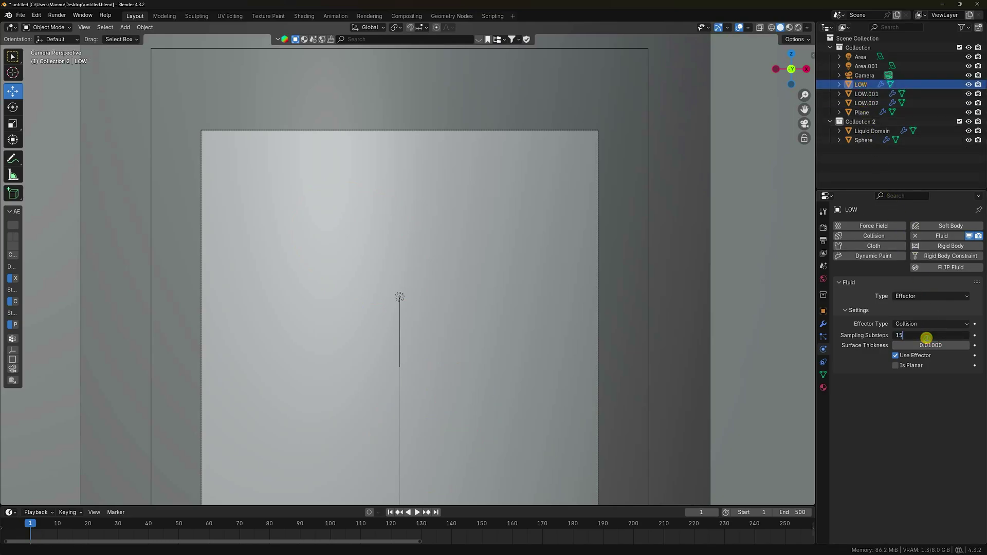
text(15)
key(Return)
Reselect the Liquid Domain, choose Liquid again as its Domain Type and set Resolution Divisions to 102.
click(865, 132)
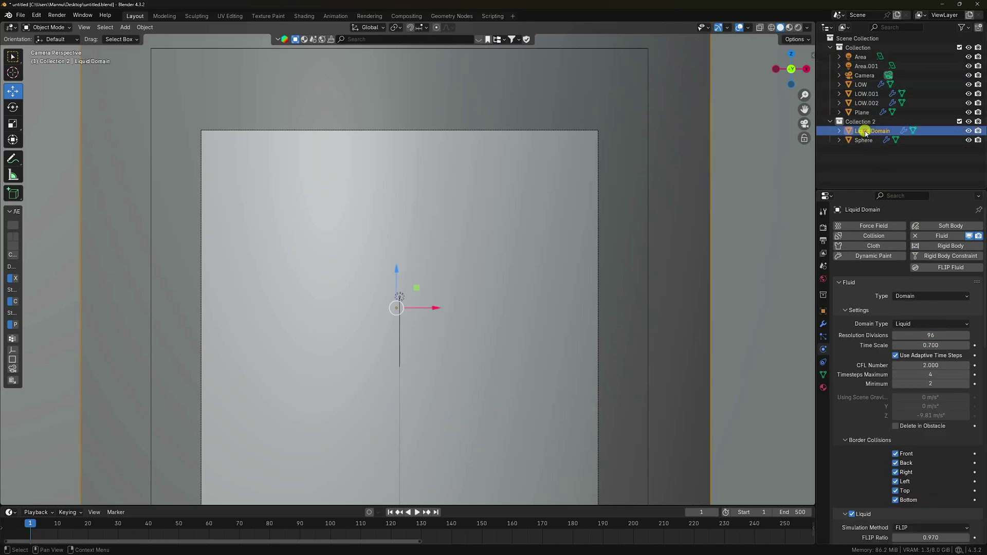
click(902, 325)
click(903, 343)
click(902, 324)
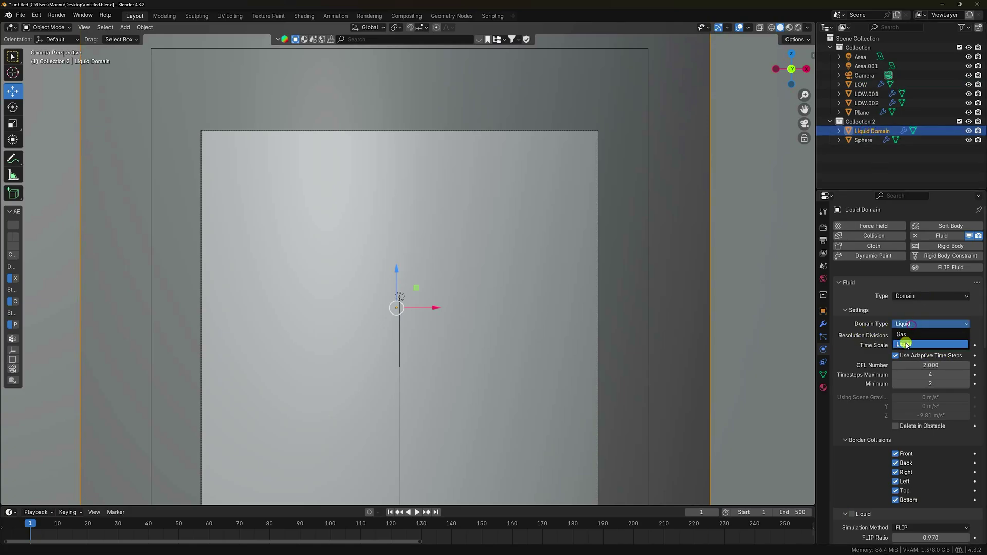
click(902, 342)
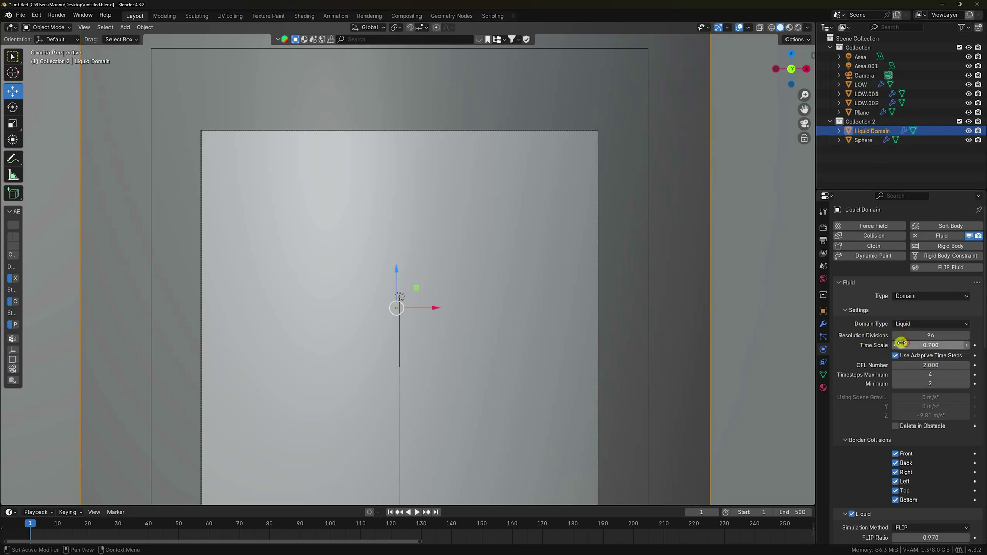
click(928, 337)
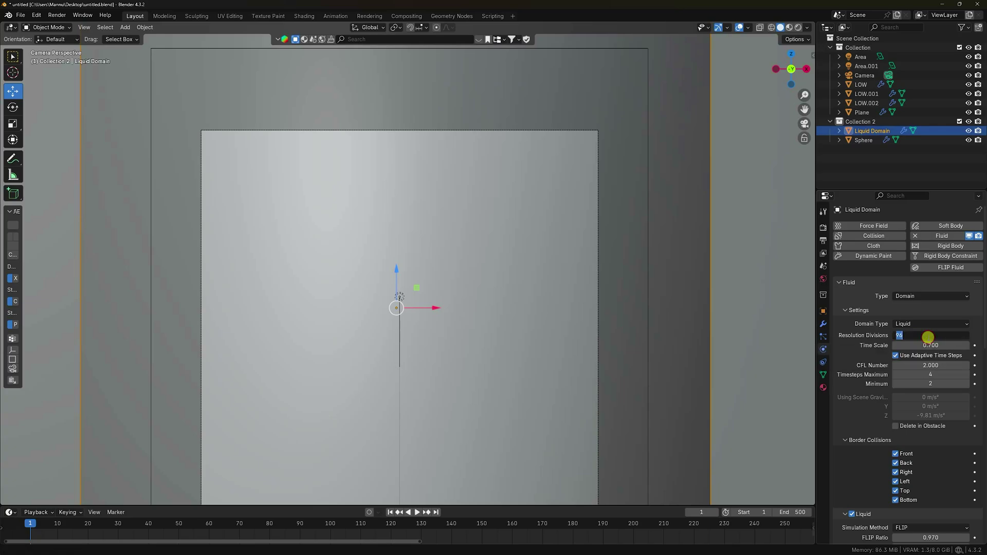
text(102)
key(Return)
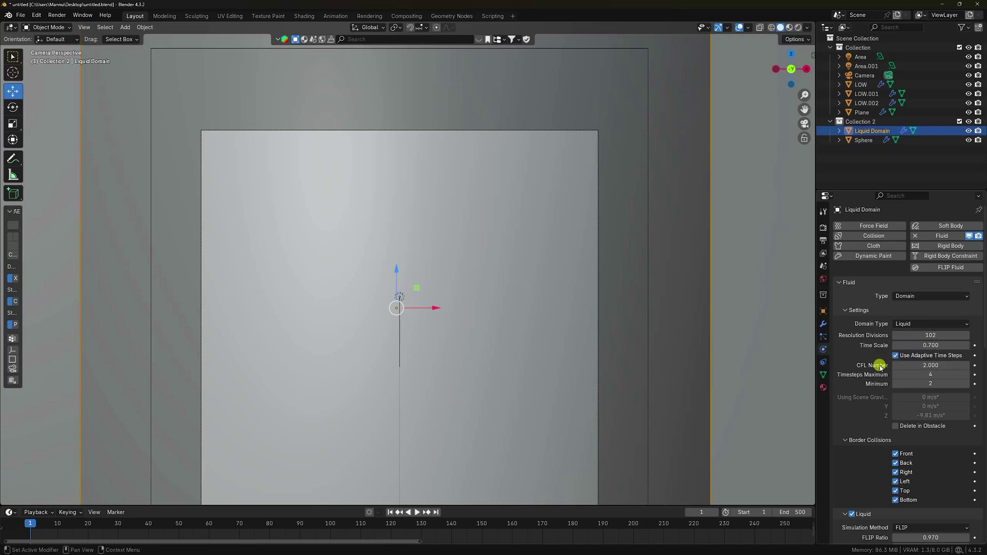
Set the Strength of the Liquid Domain's High Viscosity Solver to 0.005.
scroll(874, 373, down, 12)
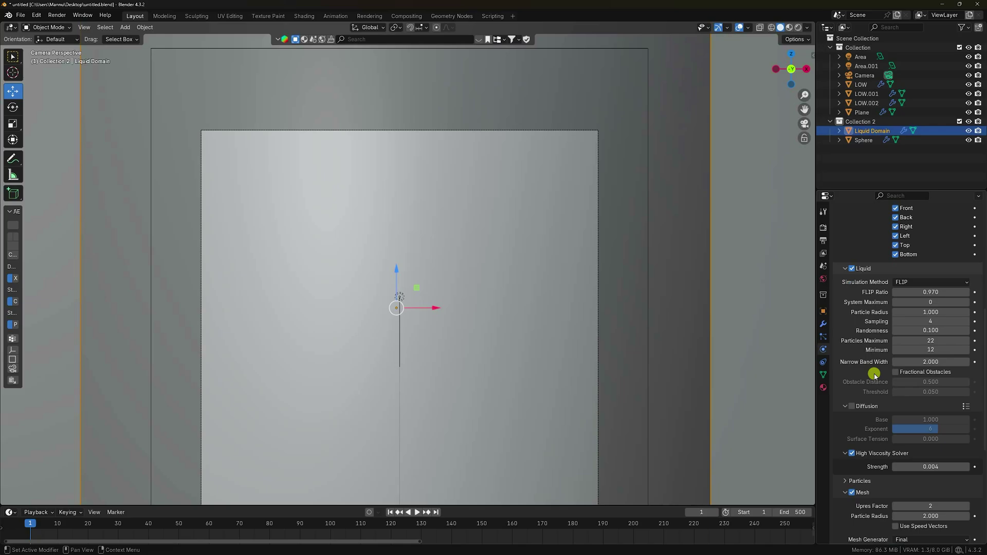
scroll(874, 374, down, 10)
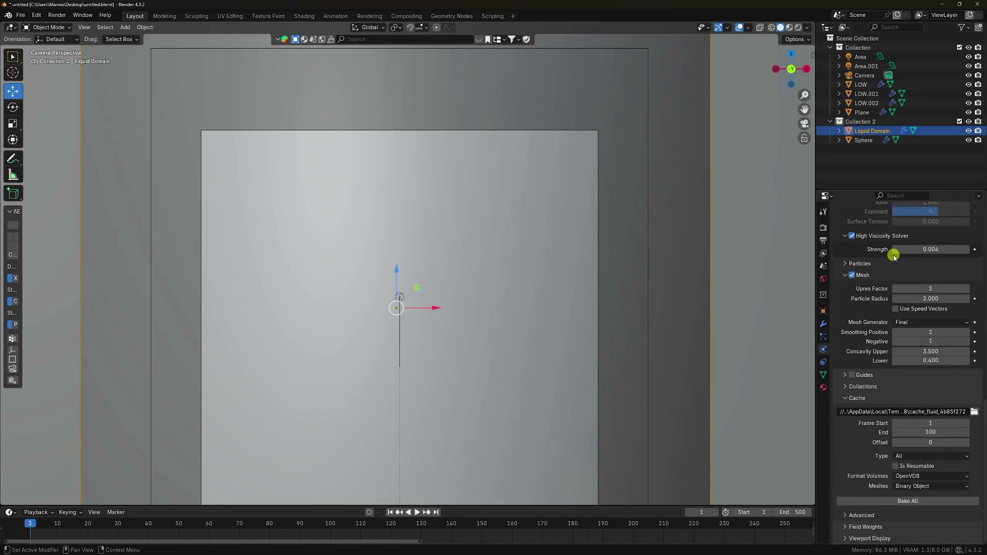
click(933, 250)
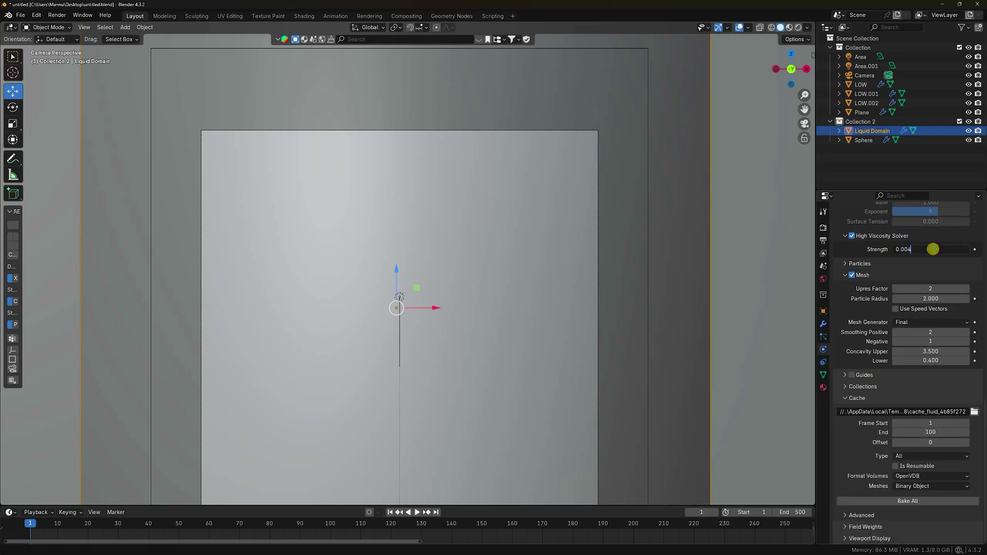
key(Return)
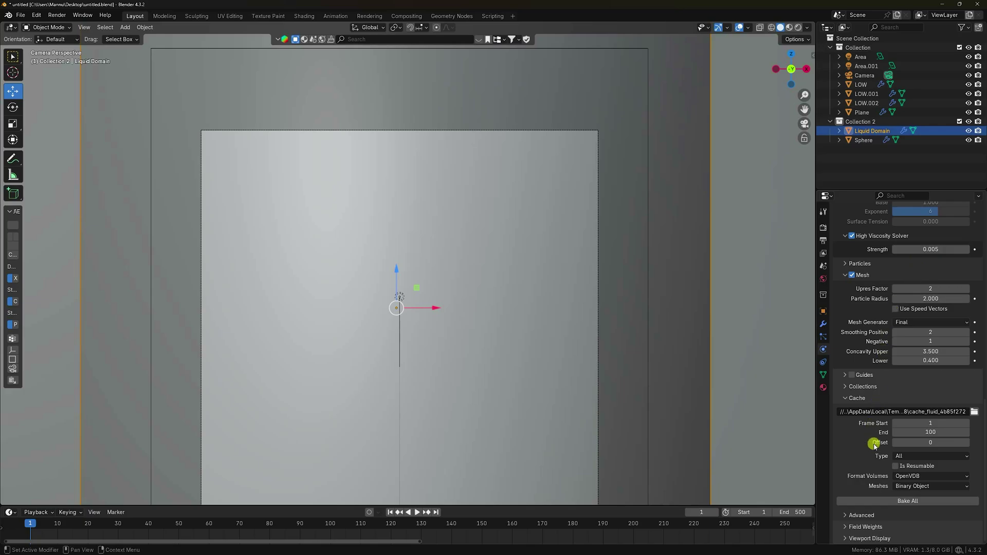
Bake the Liquid Domain's simulation to about frame 90, stop the bake and play it back from the first frame.
click(906, 502)
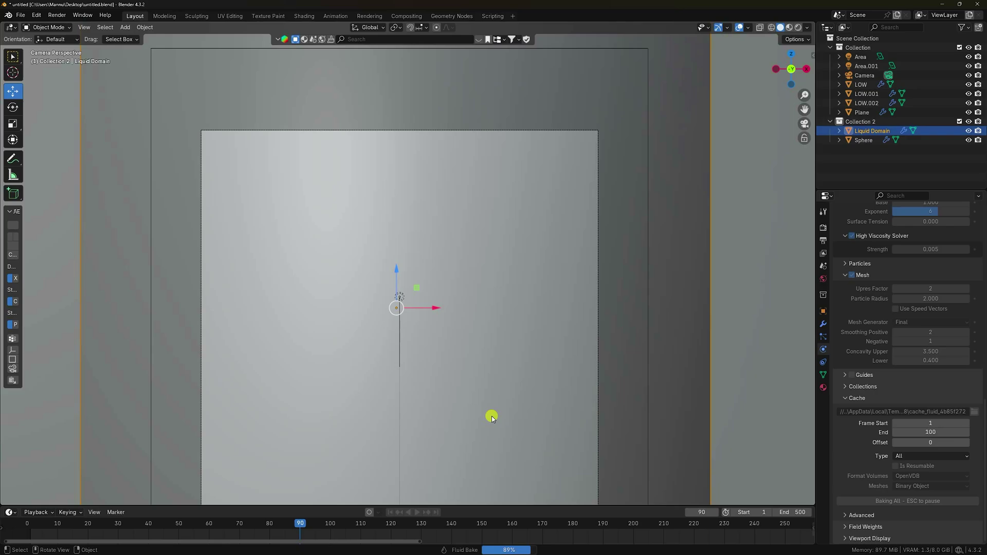
key(Escape)
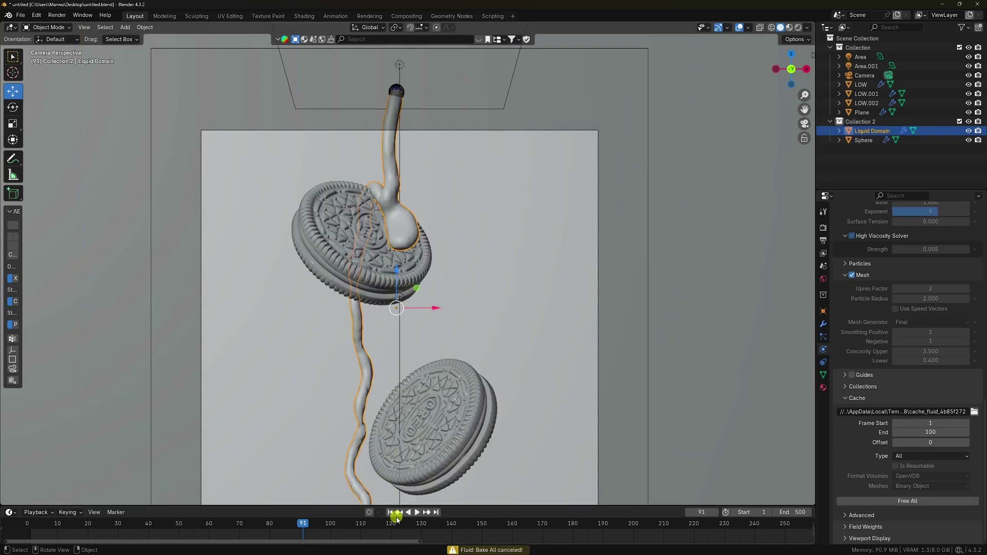
click(391, 513)
click(416, 512)
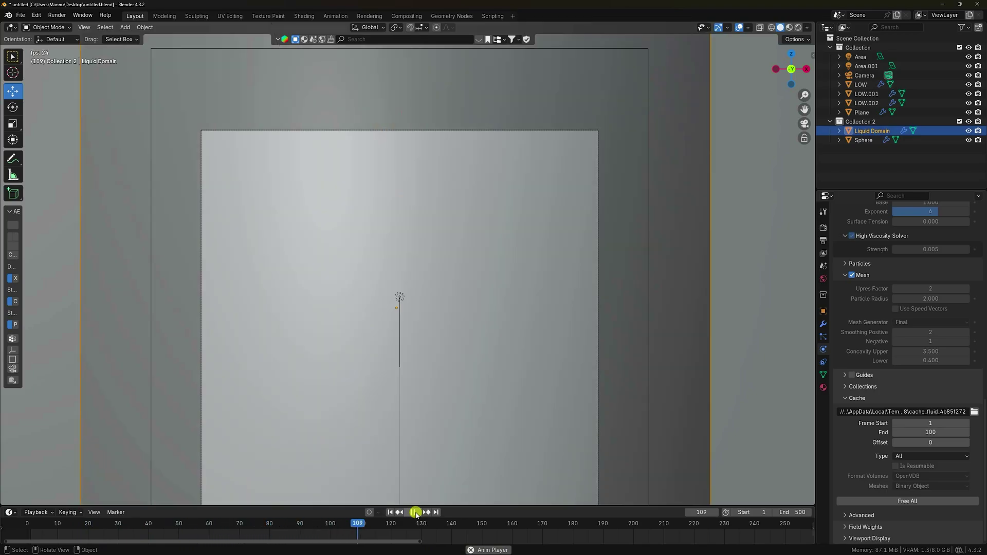
click(412, 513)
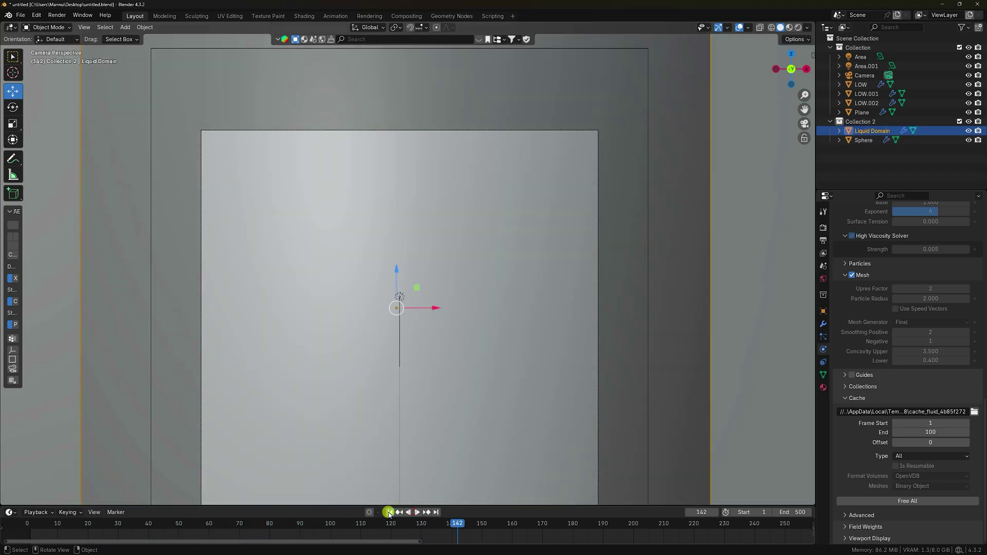
click(389, 513)
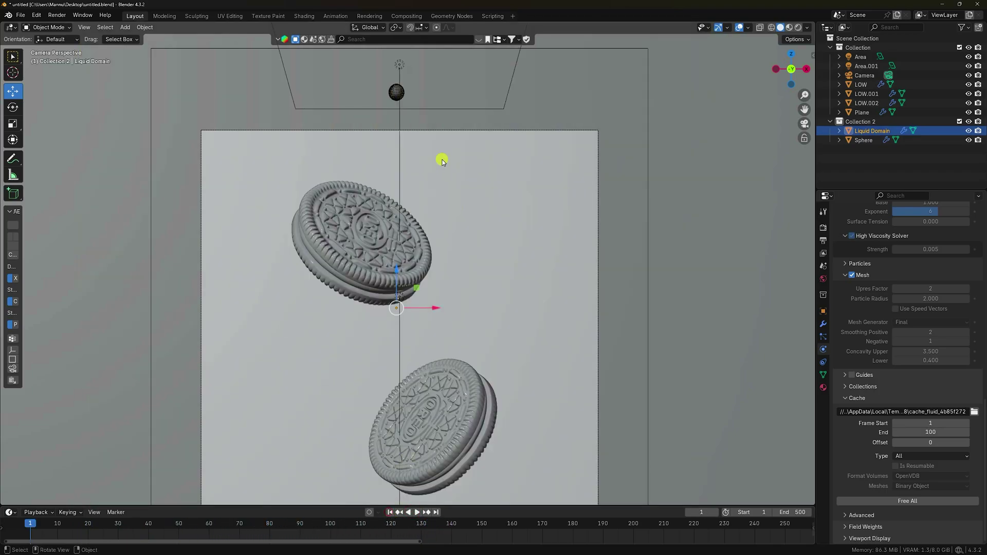
click(417, 513)
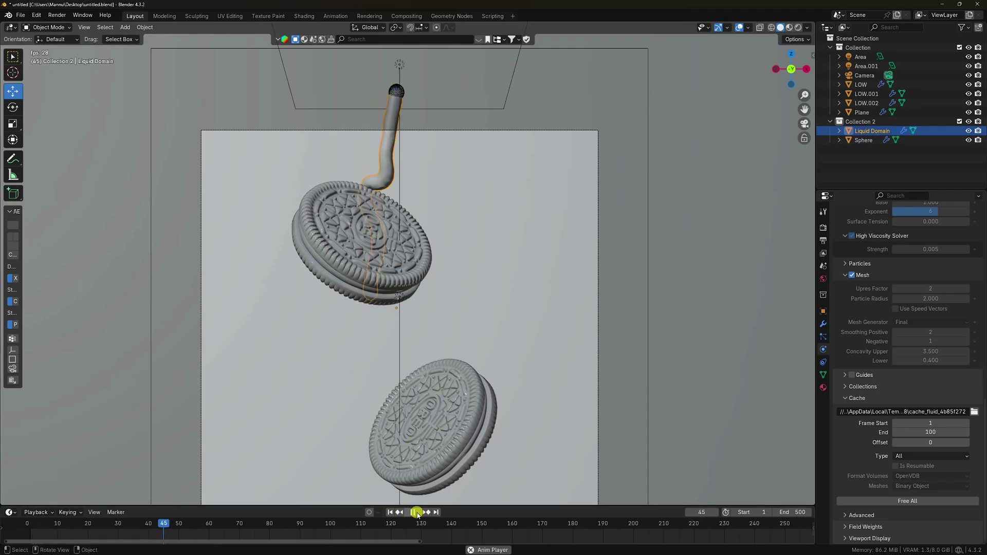
click(417, 513)
Add a Smooth modifier to the Liquid Domain.
middle_drag(414, 353, 463, 345)
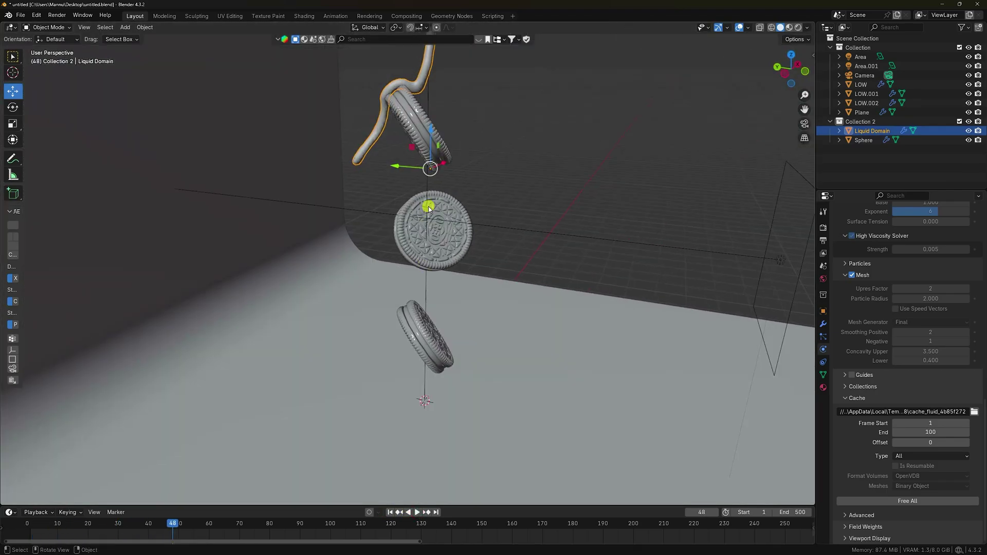
middle_drag(427, 205, 418, 323)
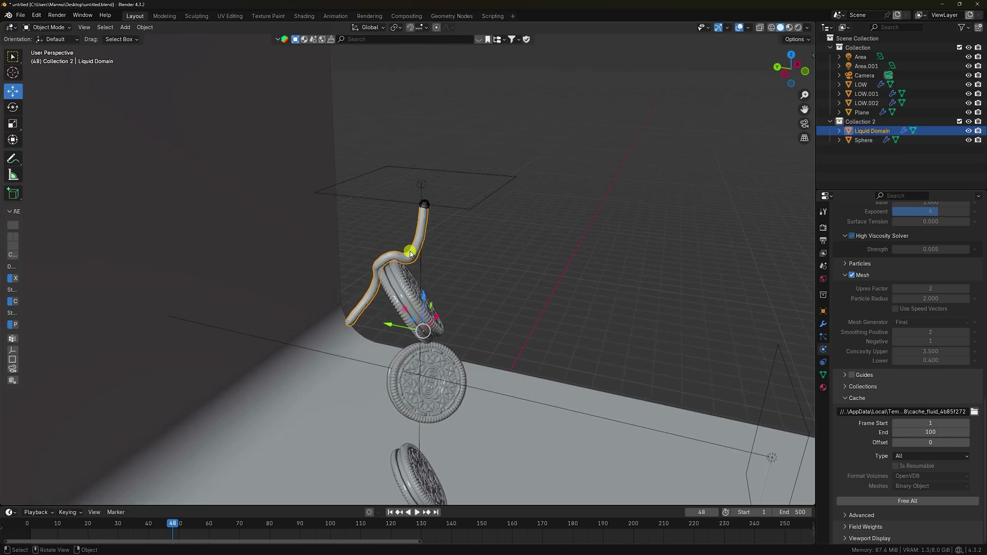
scroll(410, 253, up, 5)
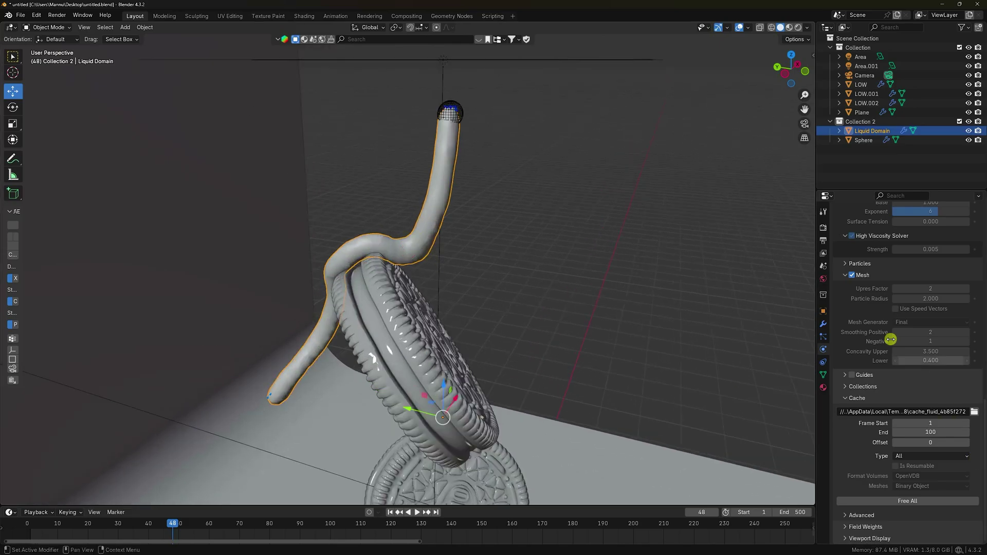
click(823, 324)
click(862, 227)
mouse_move(851, 235)
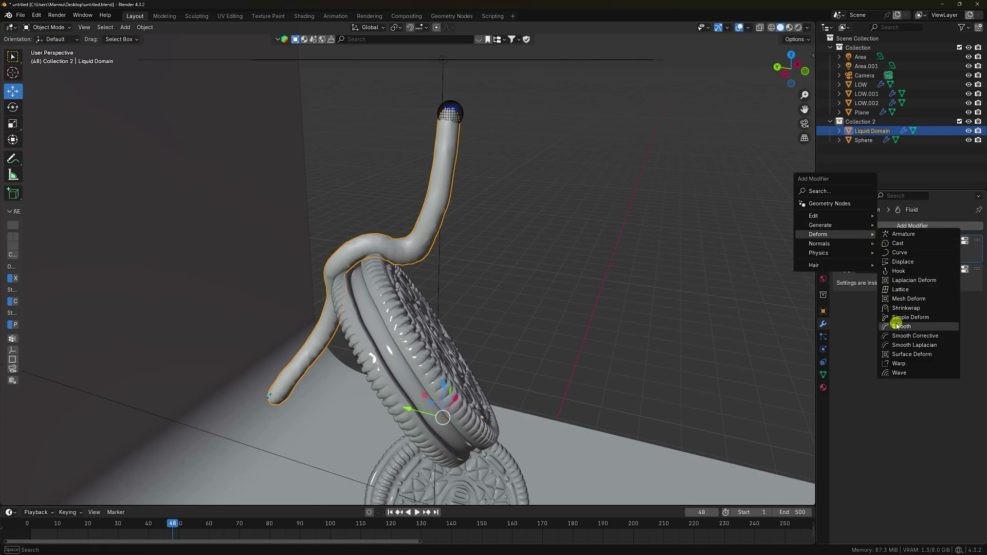
click(898, 326)
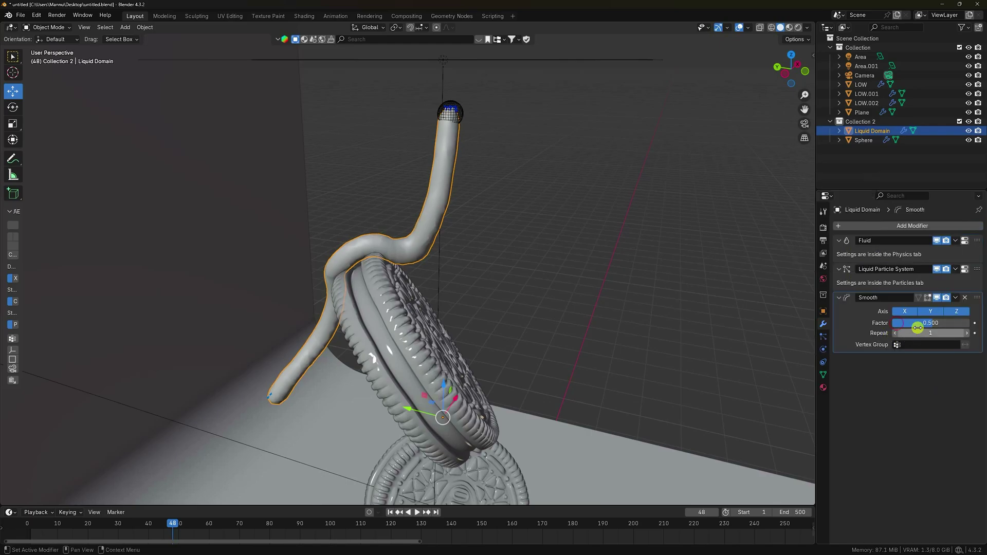
Set the Smooth modifier's Factor to 1 and Repeat to 5, and inspect the smoothed stream over the upper cookie.
click(917, 323)
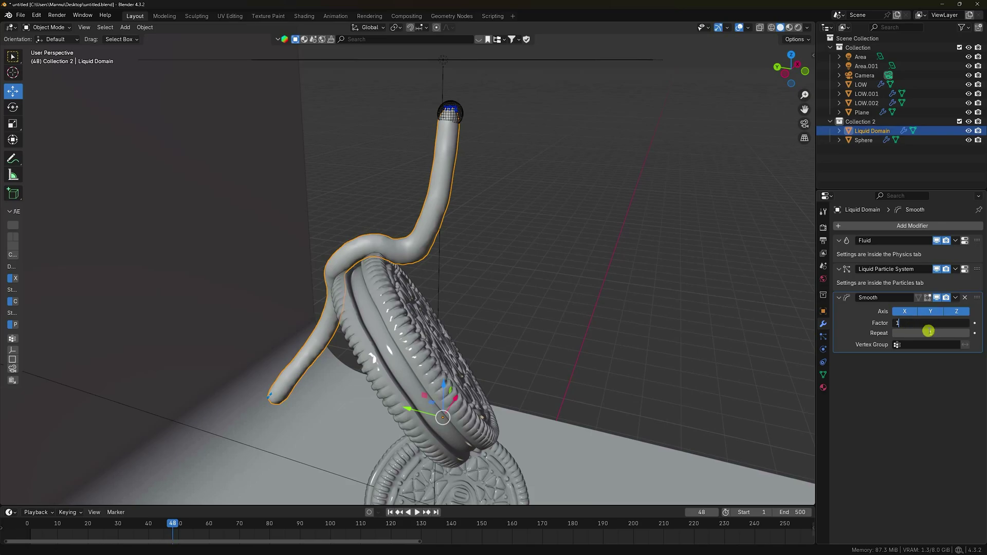
key(Return)
click(929, 331)
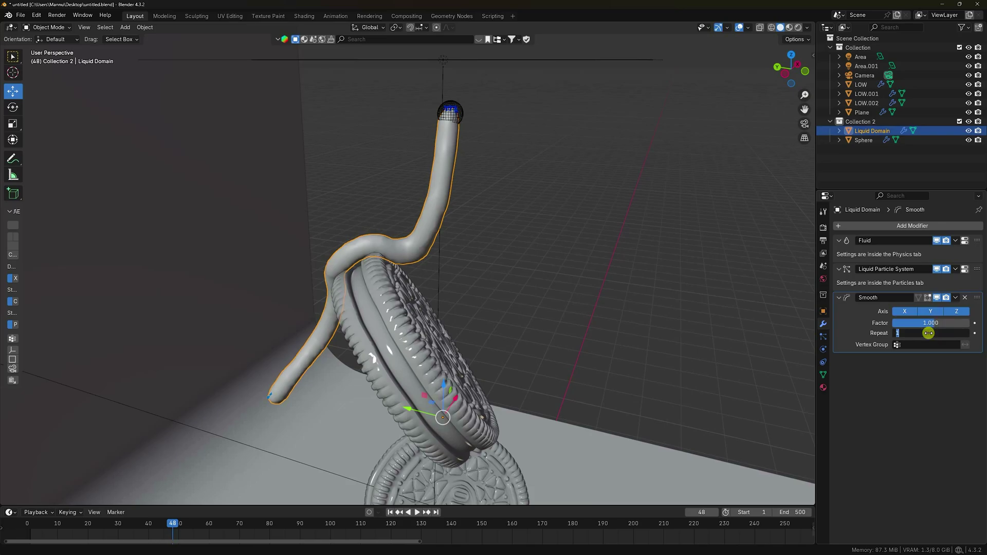
key(Return)
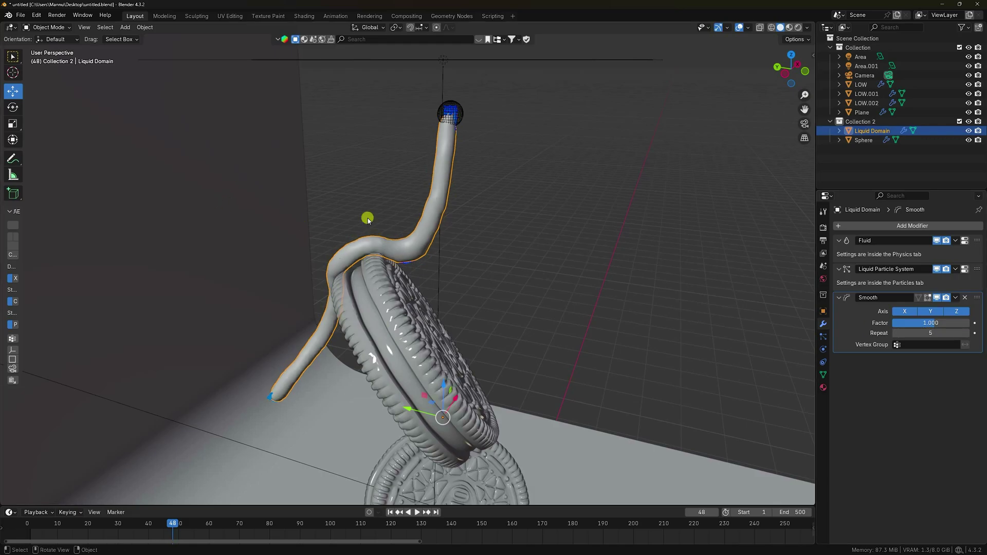
middle_drag(419, 319, 396, 350)
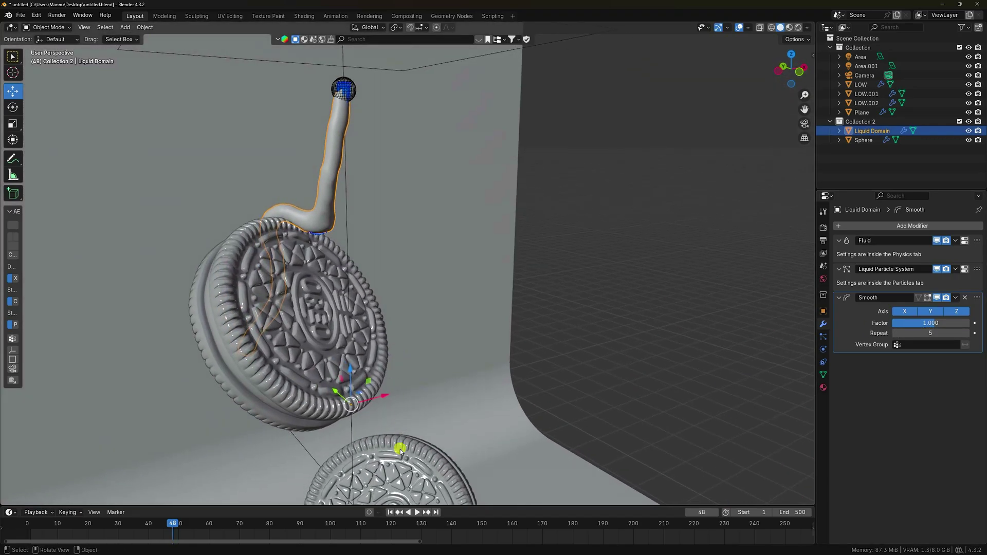
Return the timeline to the first frame and switch back to the camera view.
key(shift+Left)
key(KP_1)
key(KP_0)
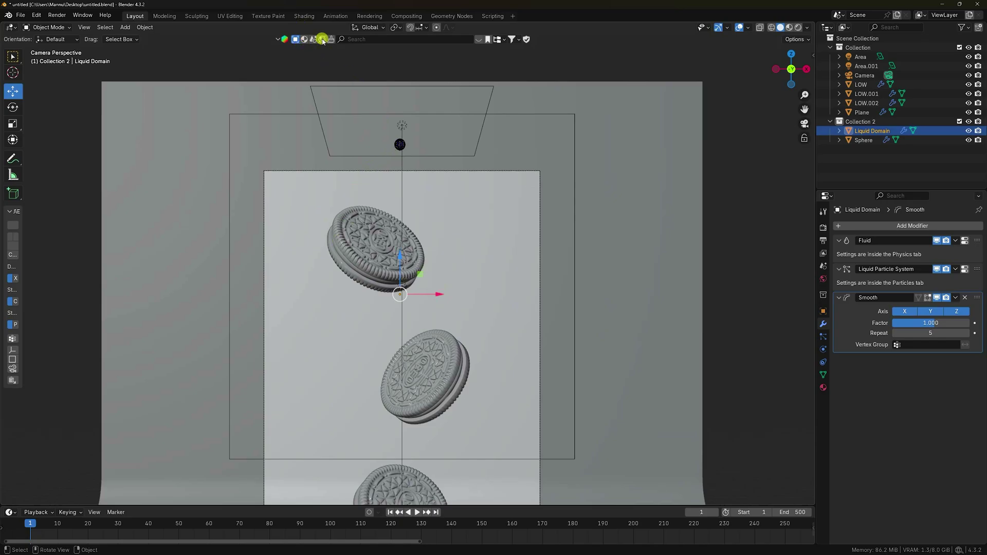
Search the online asset library's materials for "milk" and apply the white dripping Milk material to the Liquid Domain.
click(363, 39)
click(307, 40)
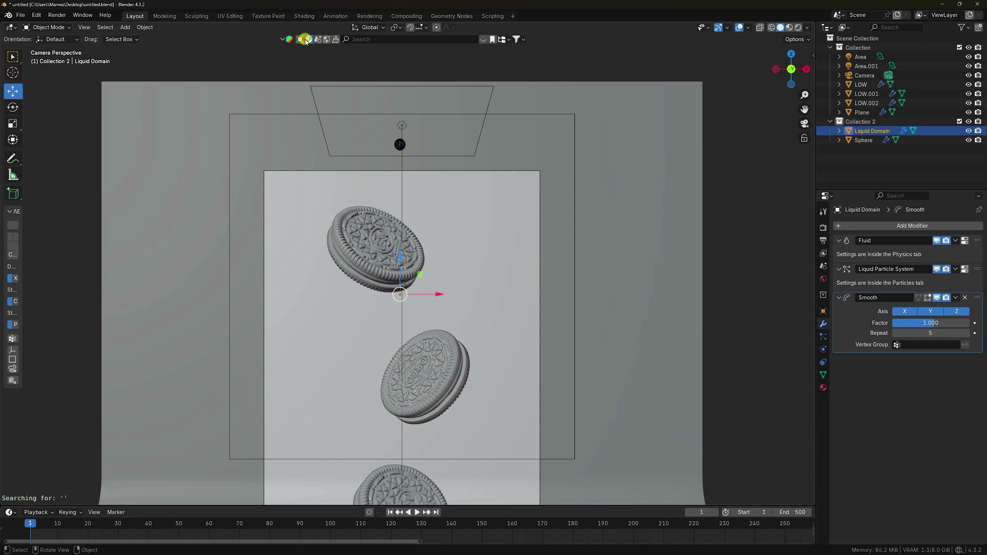
click(370, 40)
text(milk)
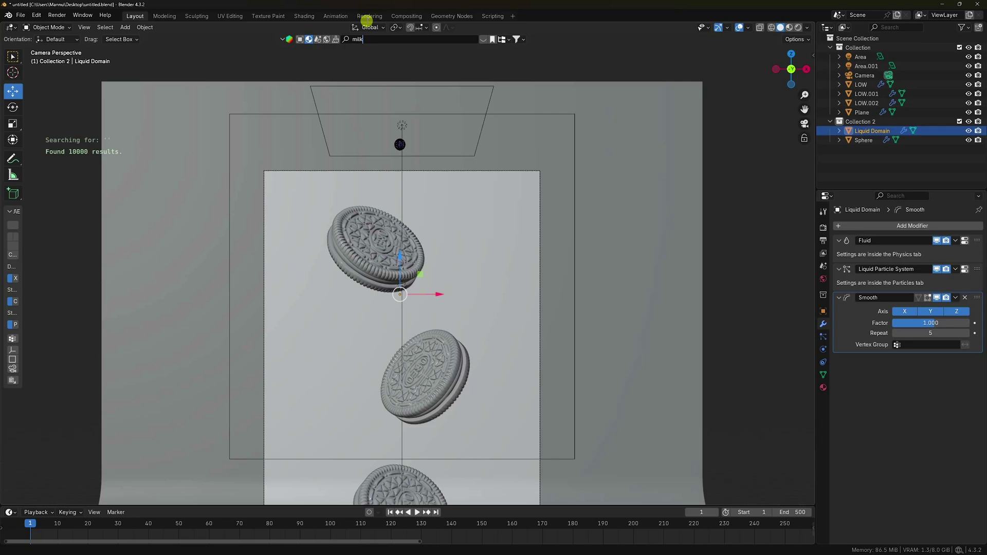
key(Return)
mouse_move(75, 98)
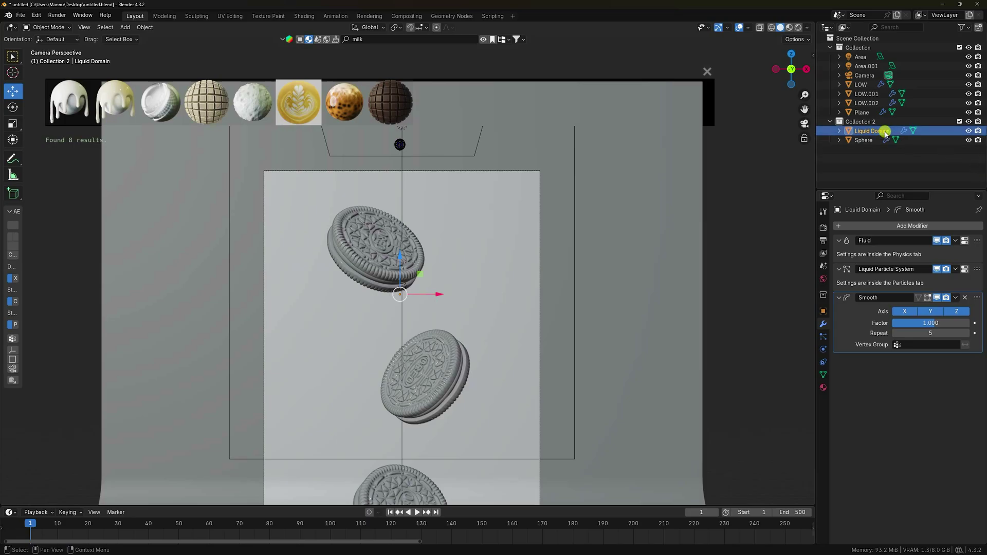
click(58, 105)
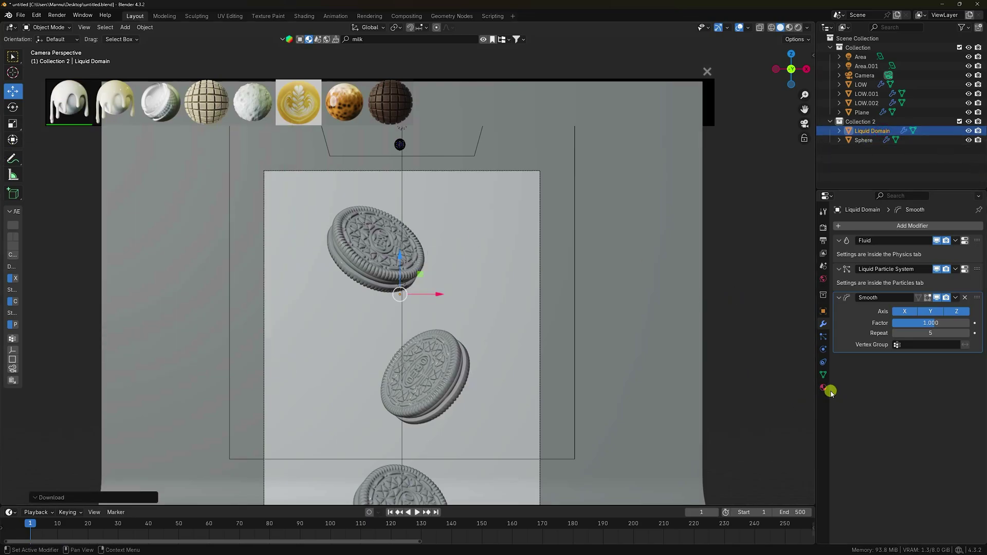
click(823, 389)
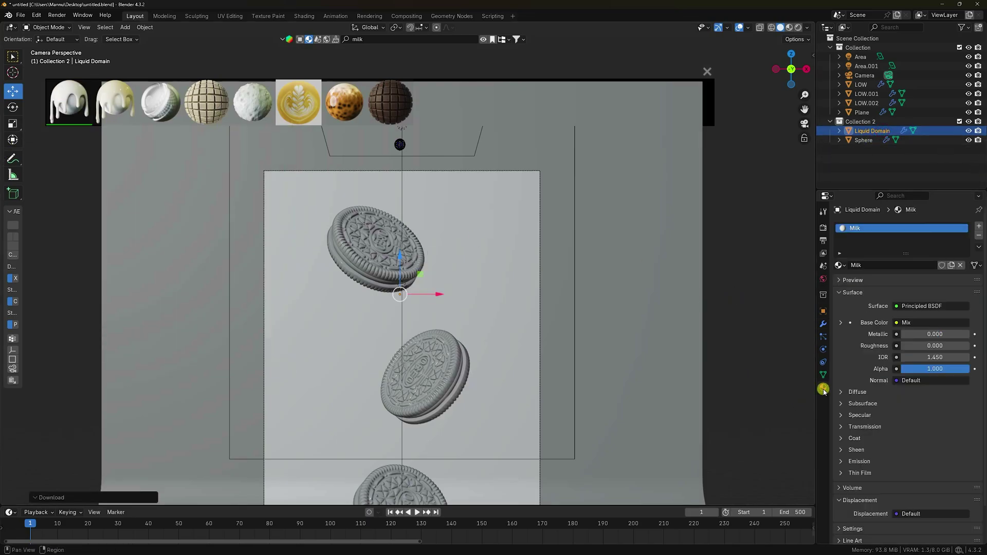
Play the simulation to about frame 84 and examine the milk on the cookies in rendered shading, with the asset results closed.
click(420, 512)
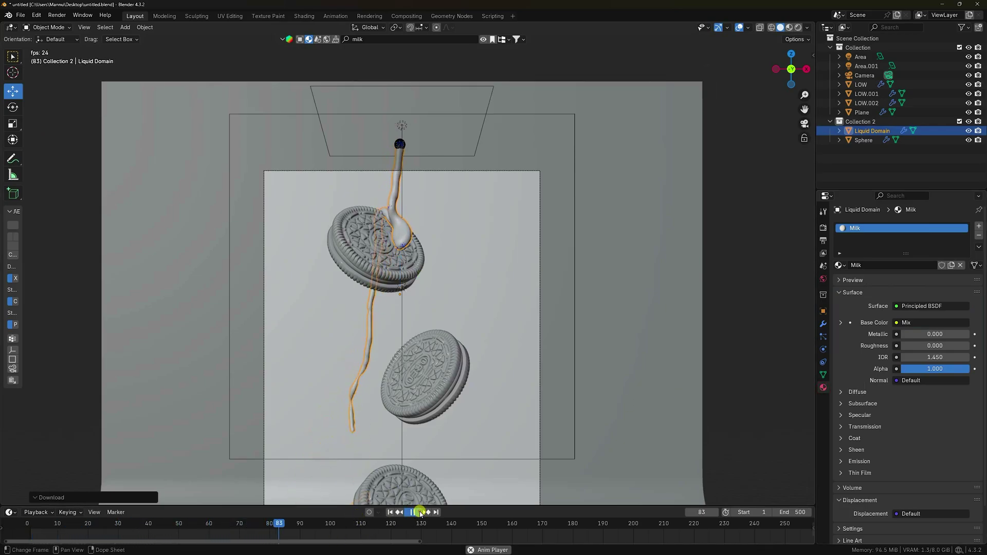
click(420, 512)
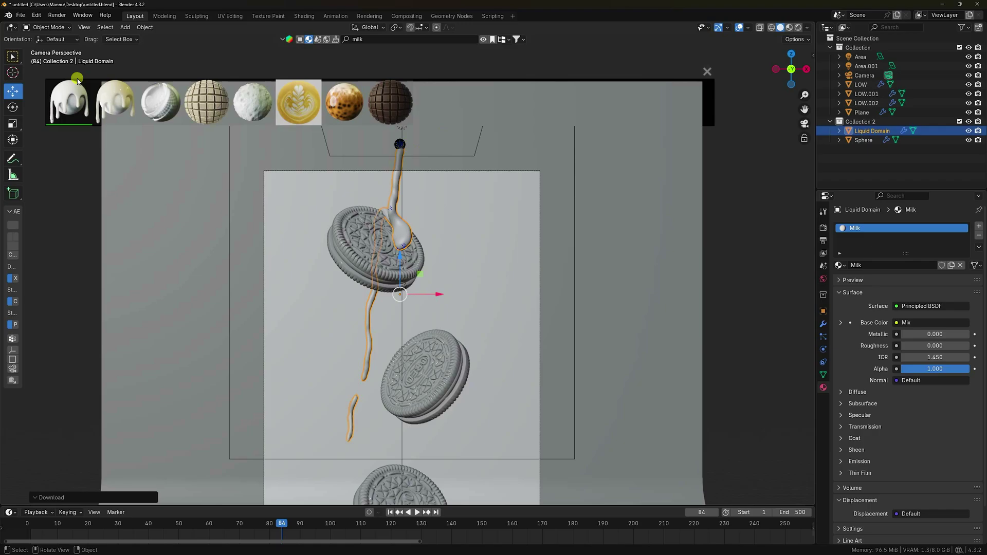
click(797, 28)
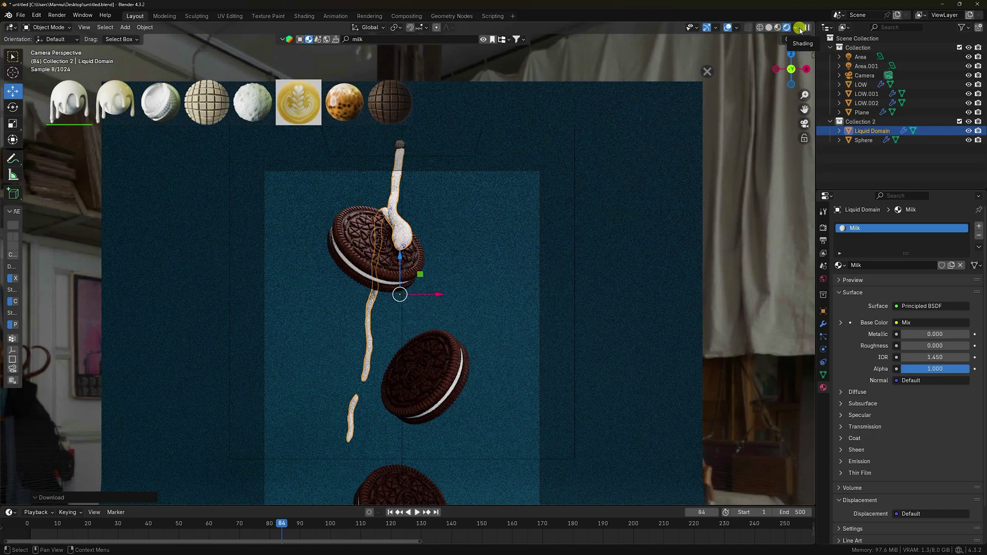
click(398, 268)
scroll(398, 267, up, 2)
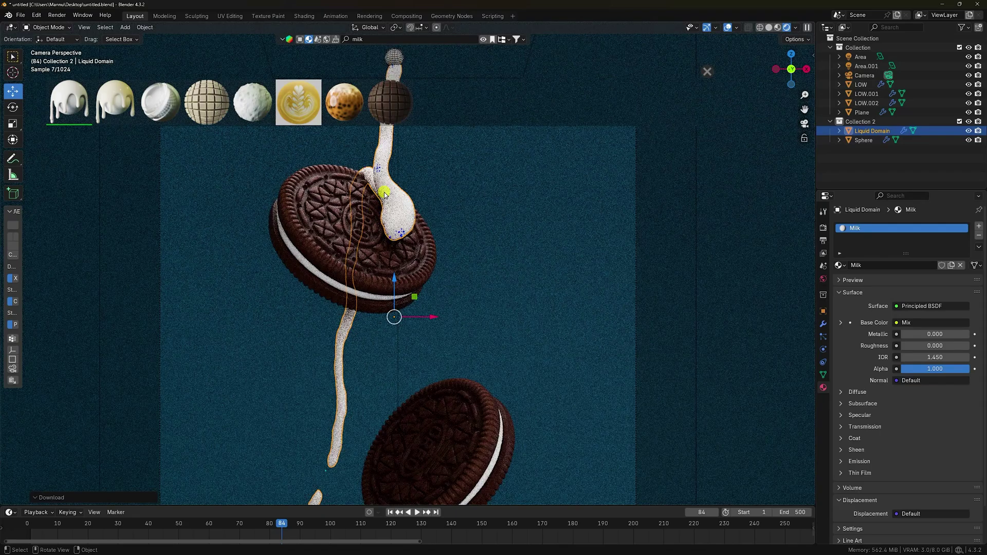
scroll(388, 242, up, 2)
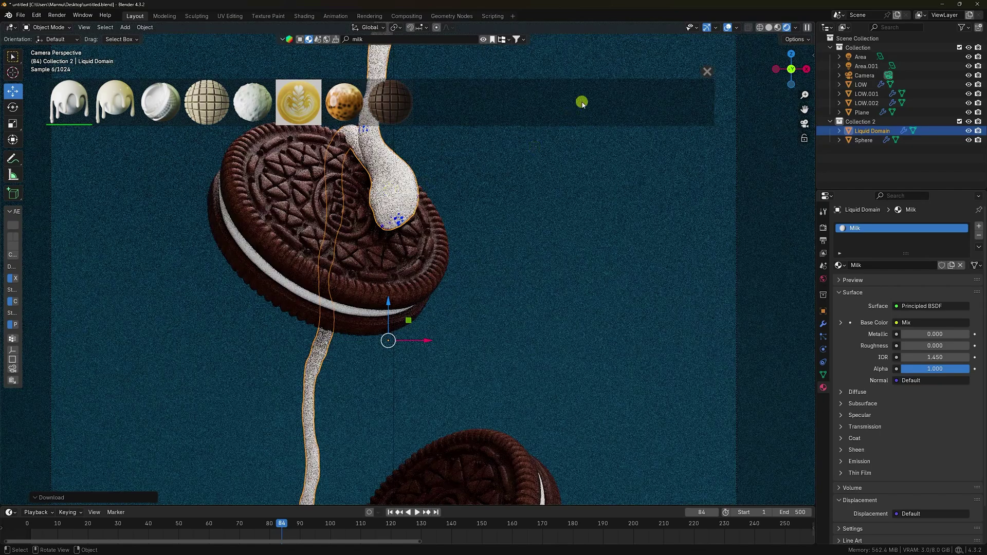
click(705, 72)
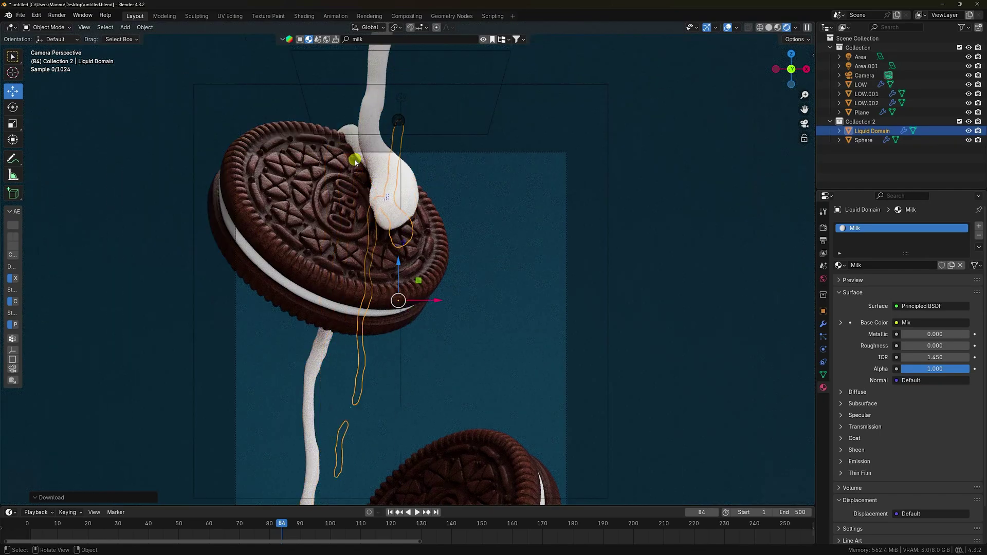
scroll(352, 159, down, 3)
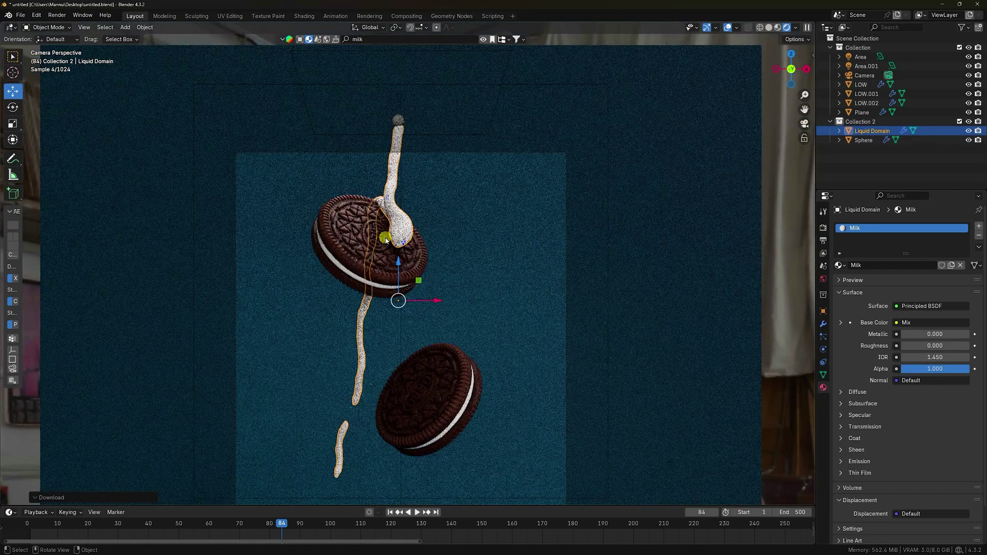
shift+middle_drag(454, 335, 452, 313)
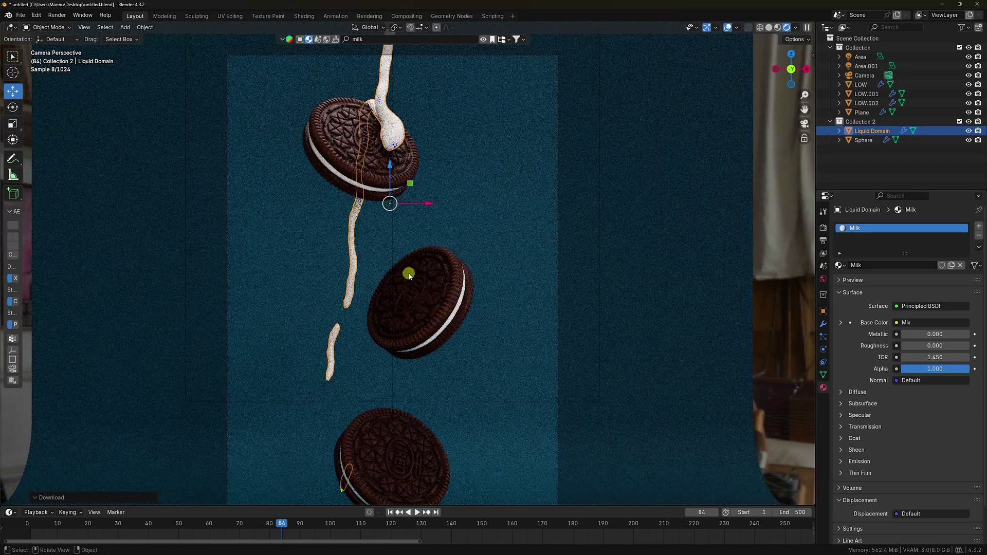
Return to the first frame in solid shading and free all of the Liquid Domain's baked fluid data.
click(390, 513)
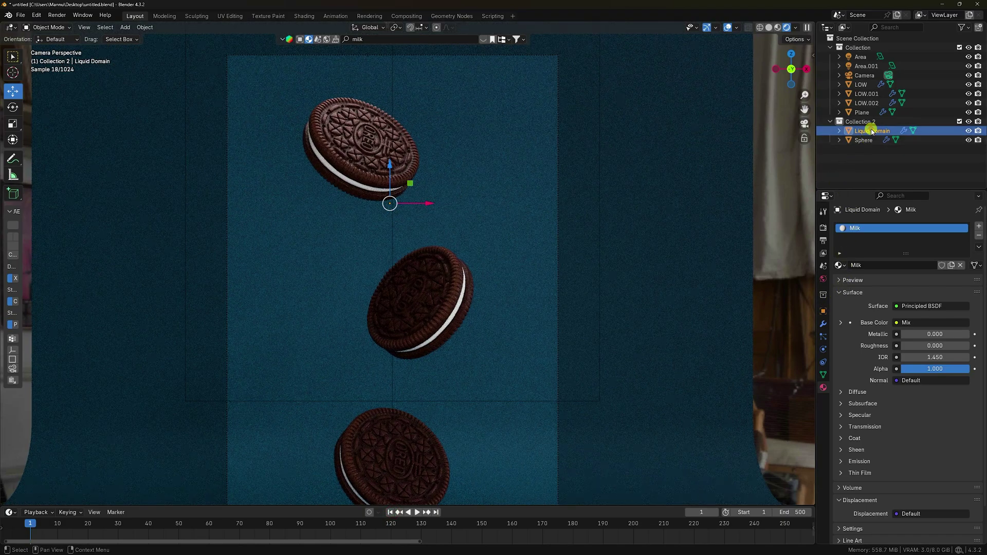
click(823, 349)
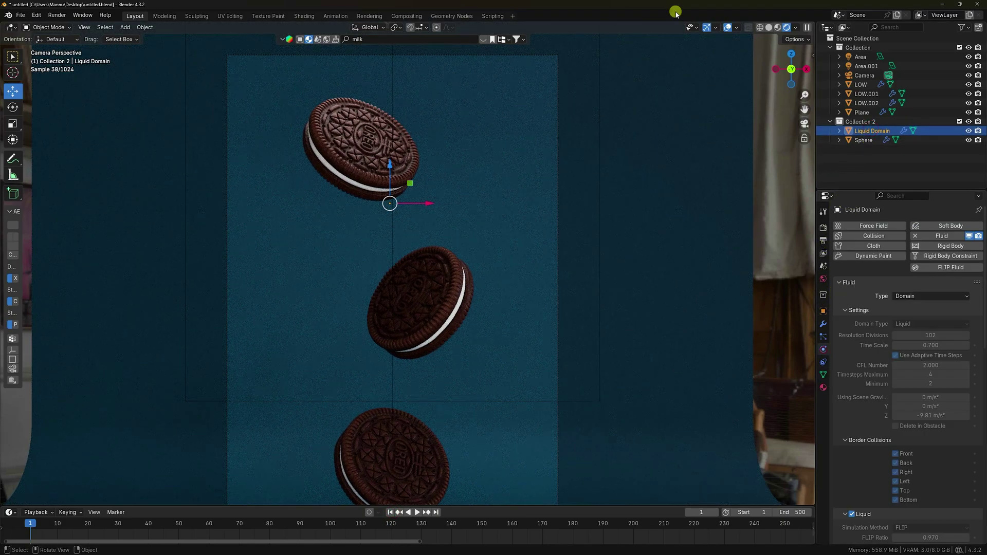
click(770, 28)
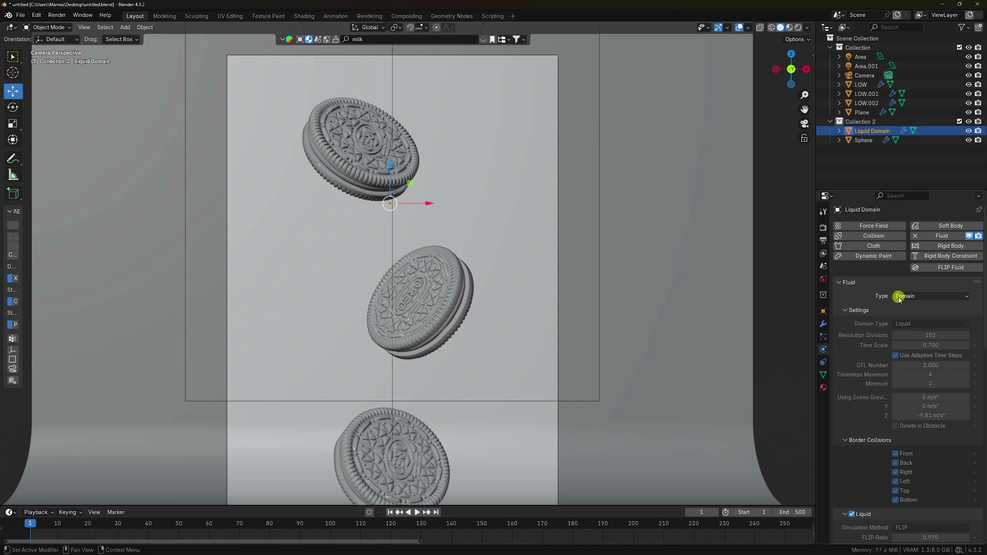
scroll(869, 488, down, 20)
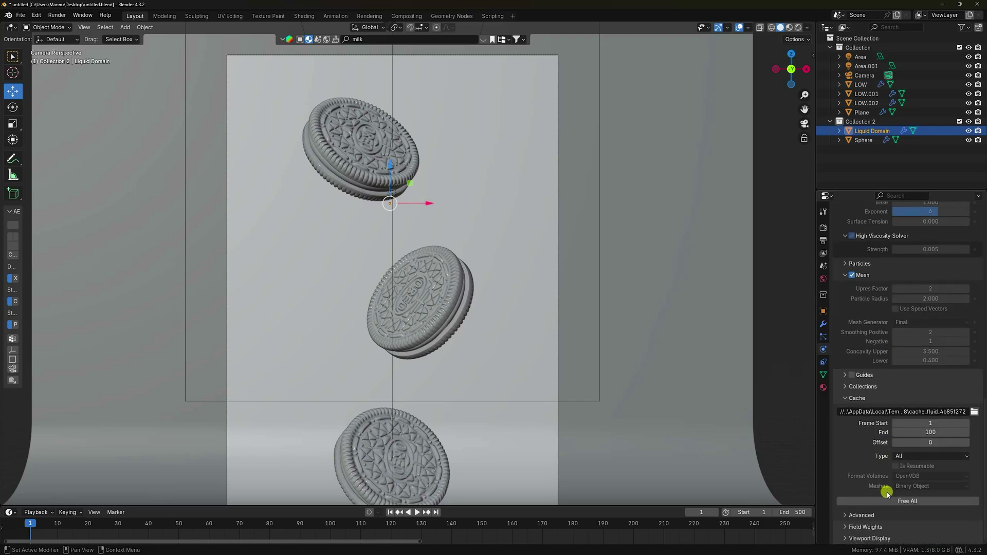
click(908, 502)
scroll(874, 470, up, 8)
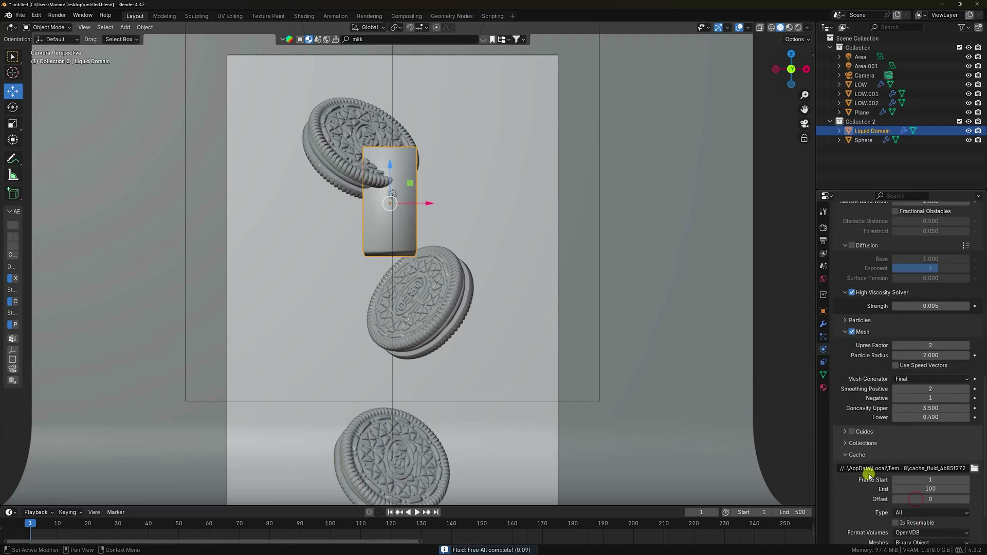
scroll(894, 457, up, 13)
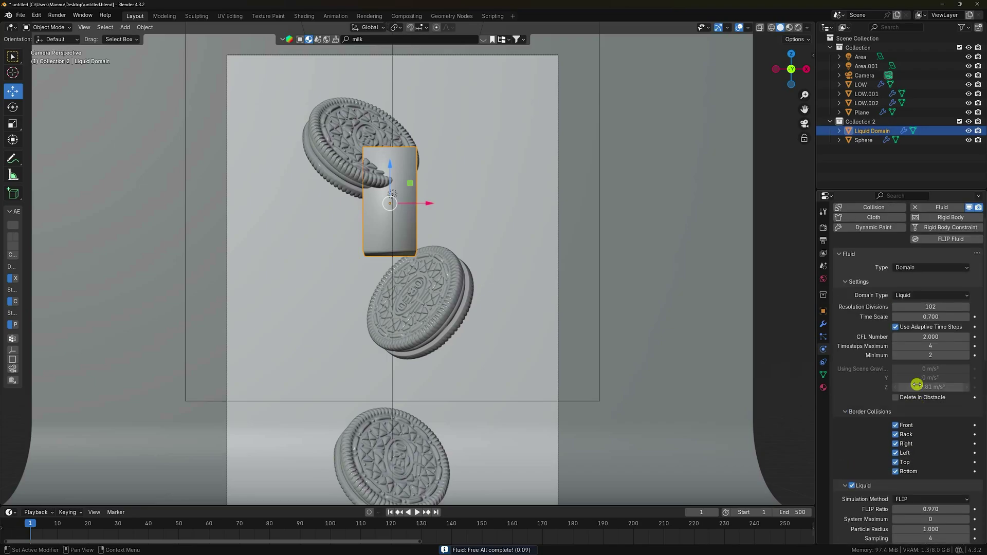
Scale the inflow sphere above the cookies to 1.2 on the X, Y and Z axes.
scroll(649, 329, down, 3)
middle_drag(648, 329, 425, 255)
click(441, 187)
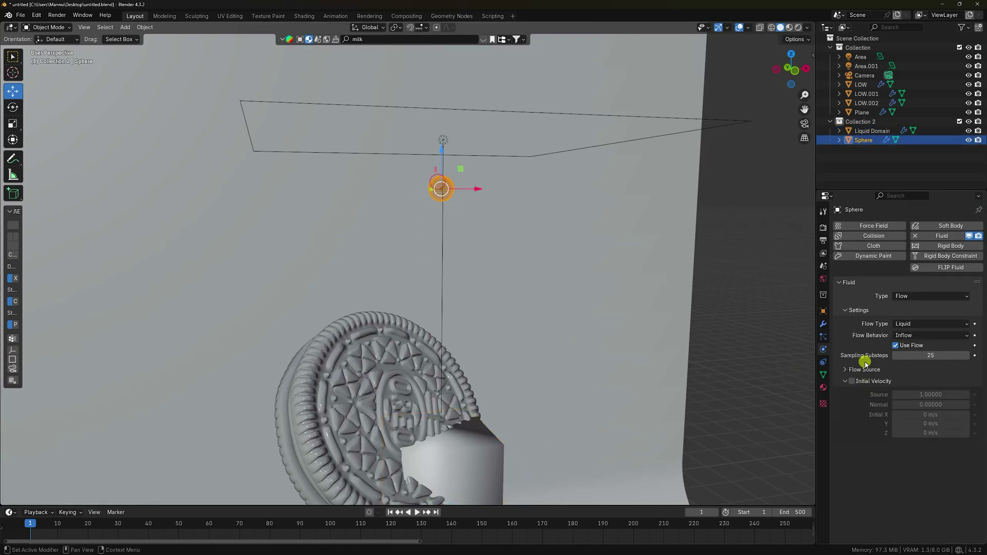
click(823, 311)
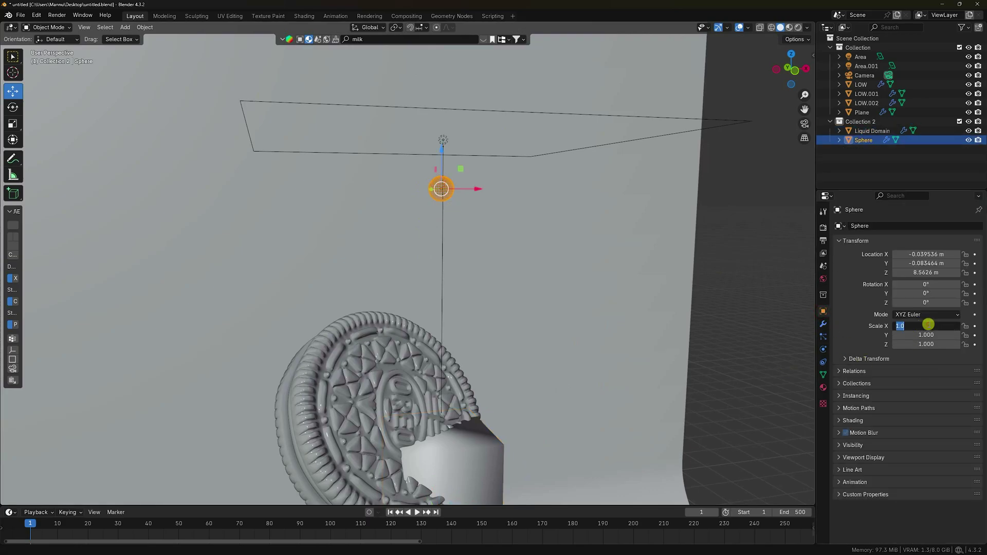
click(929, 325)
text(1.2)
key(Tab)
text(1.2)
key(Tab)
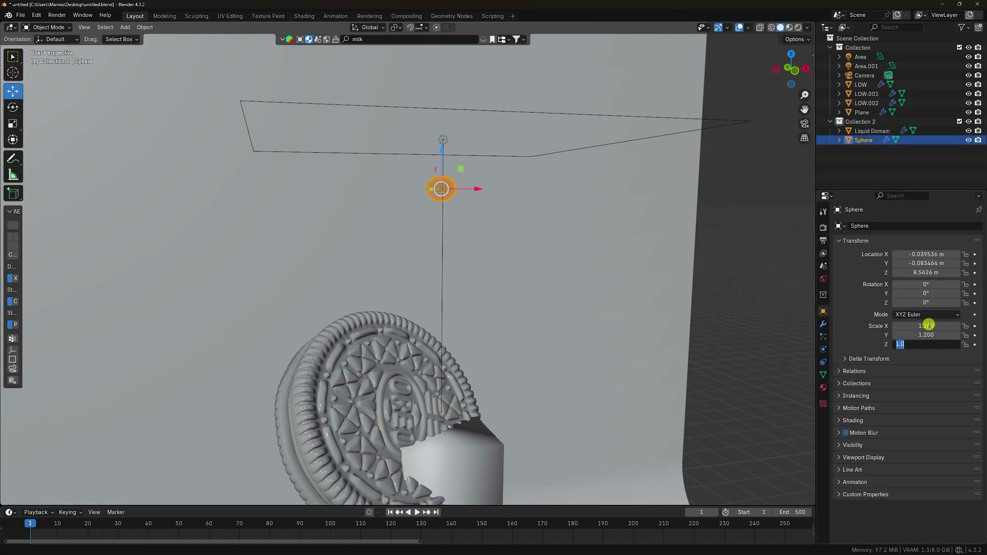
text(1.2)
key(Return)
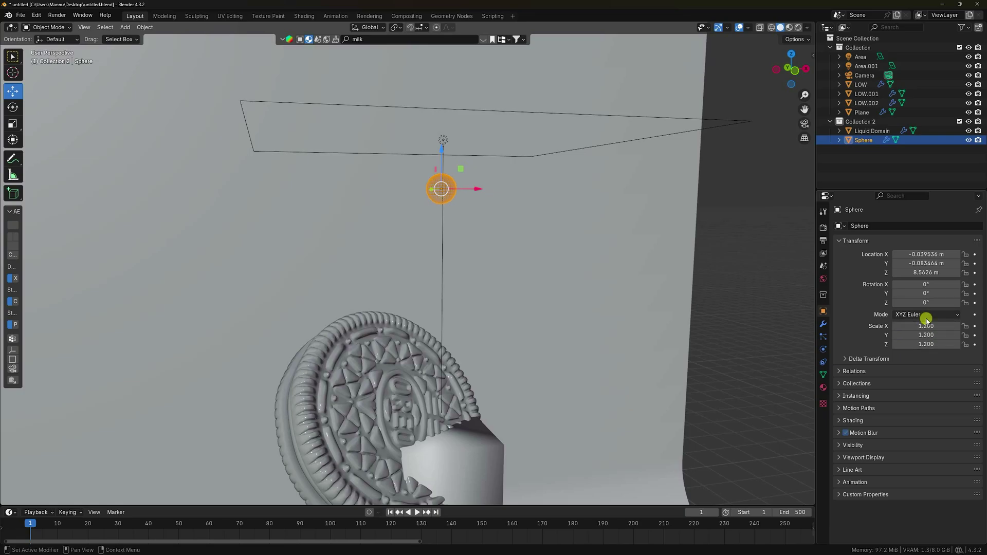
Set the Liquid Domain's fluid resolution divisions to 128.
click(871, 131)
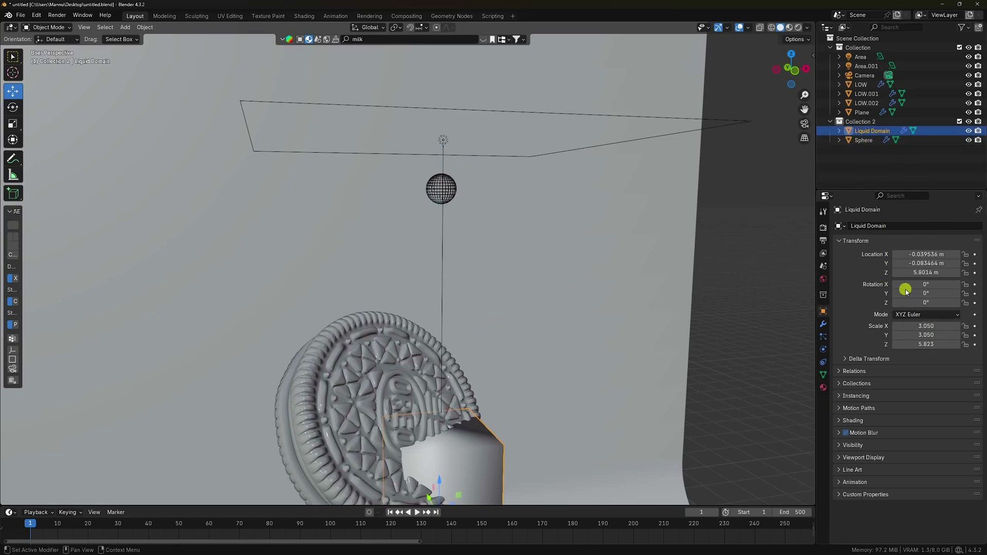
click(824, 348)
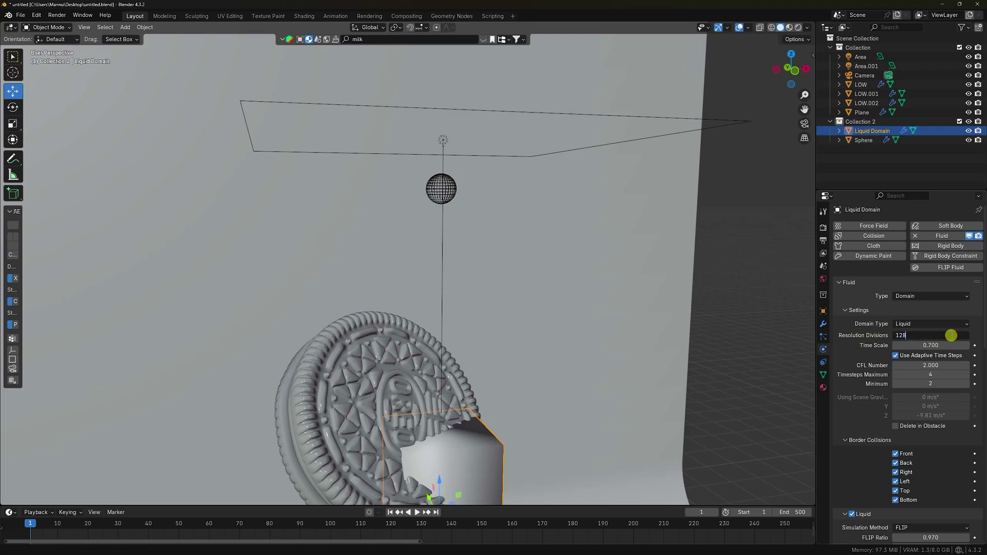
key(Return)
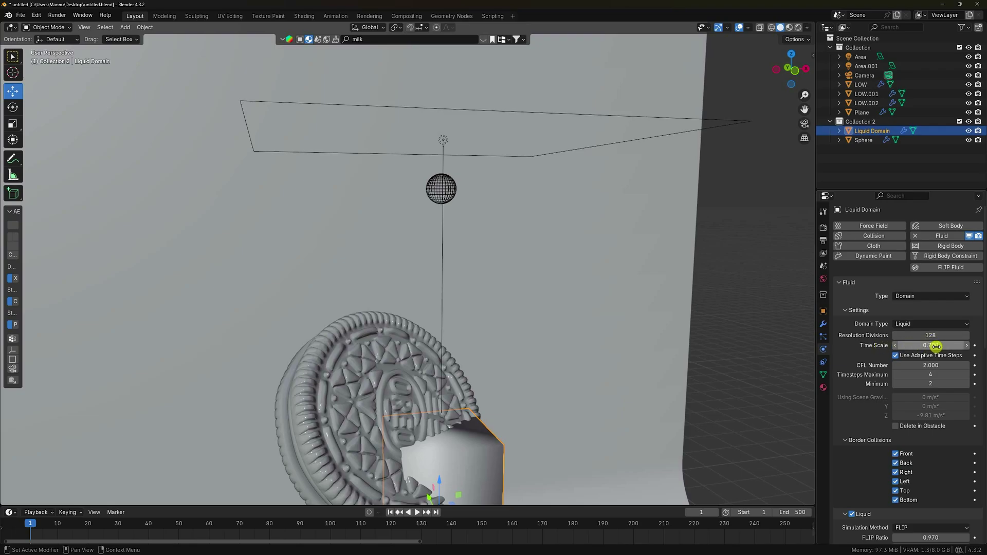
Set the Liquid Domain's liquid particle sampling to 5 and its narrow band width to 2.5.
scroll(882, 372, down, 8)
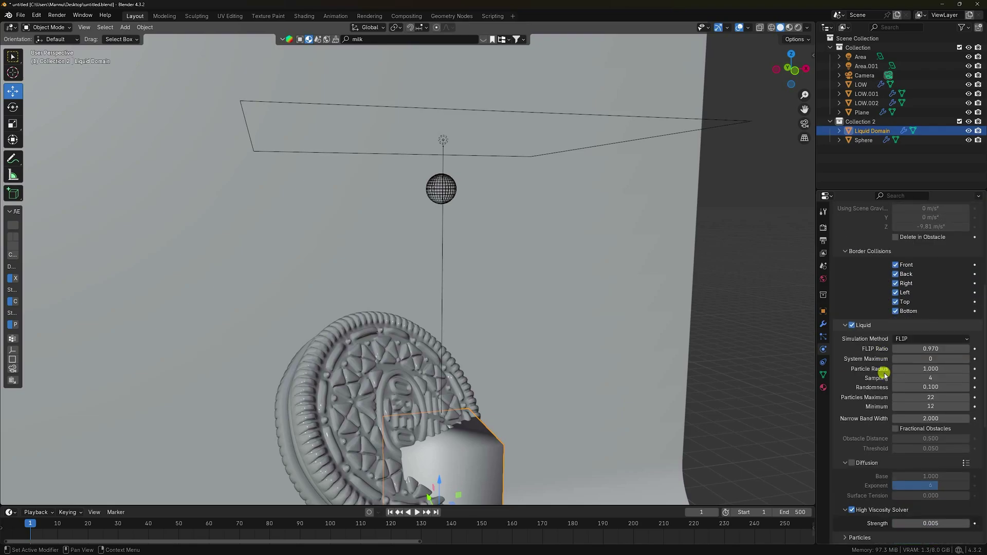
click(968, 379)
click(949, 418)
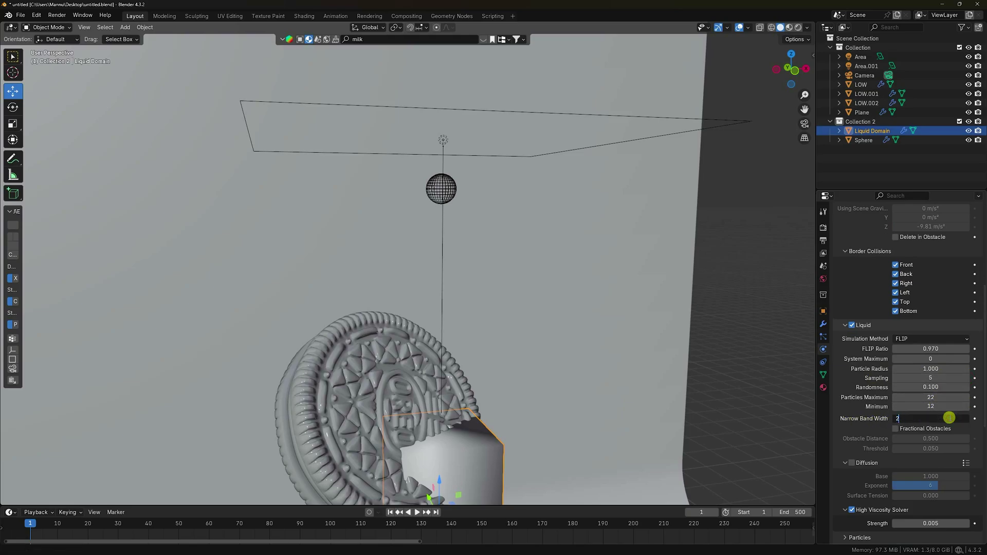
key(Return)
scroll(874, 431, down, 5)
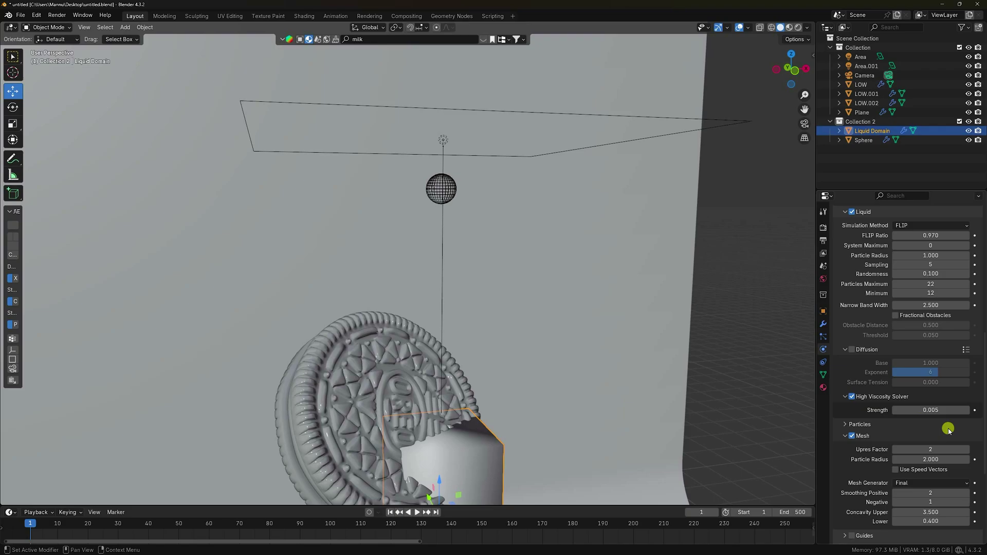
scroll(856, 474, down, 4)
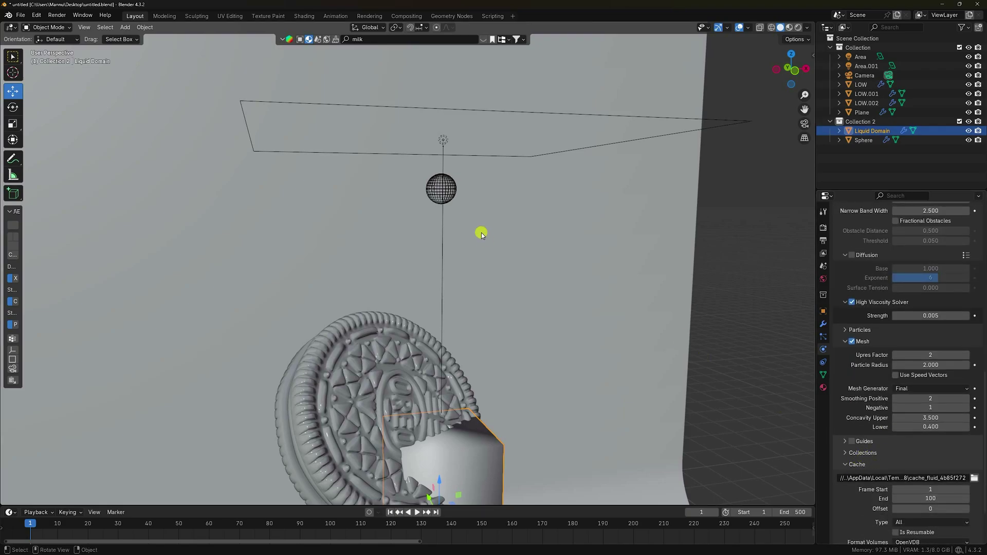
Raise the inflow sphere about 0.34 m along Z and set its flow sampling substeps to 10.
click(438, 189)
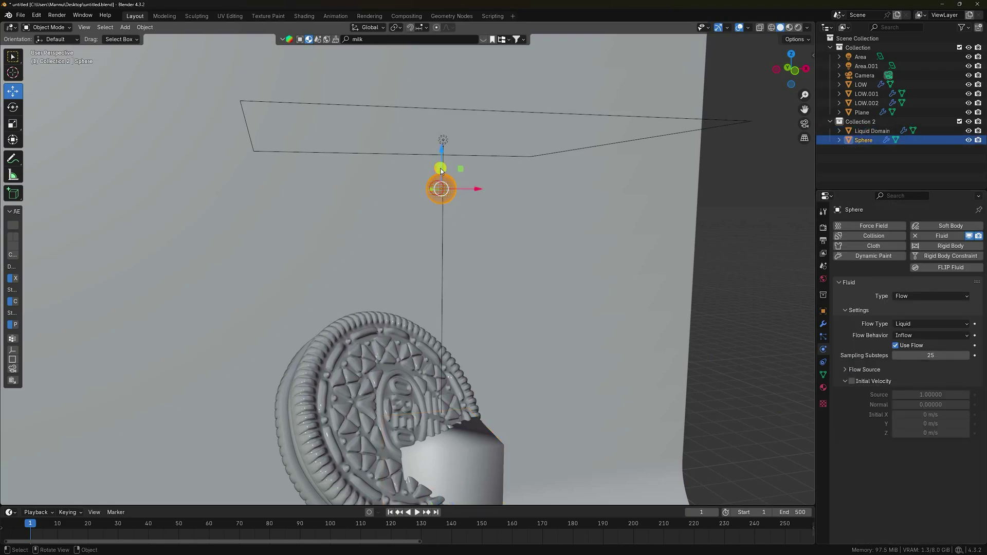
drag(443, 153, 456, 115)
scroll(460, 247, down, 5)
middle_drag(460, 250, 445, 248)
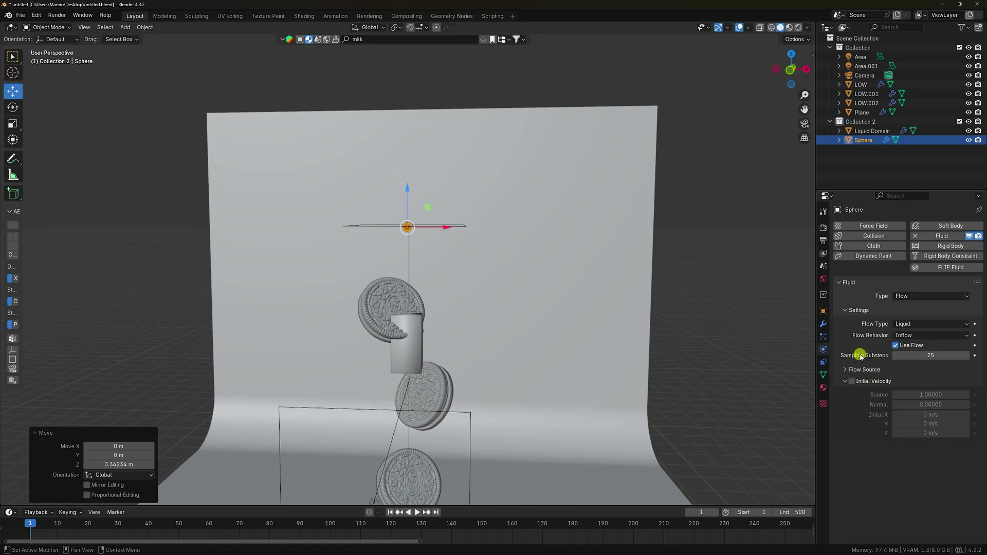
click(932, 353)
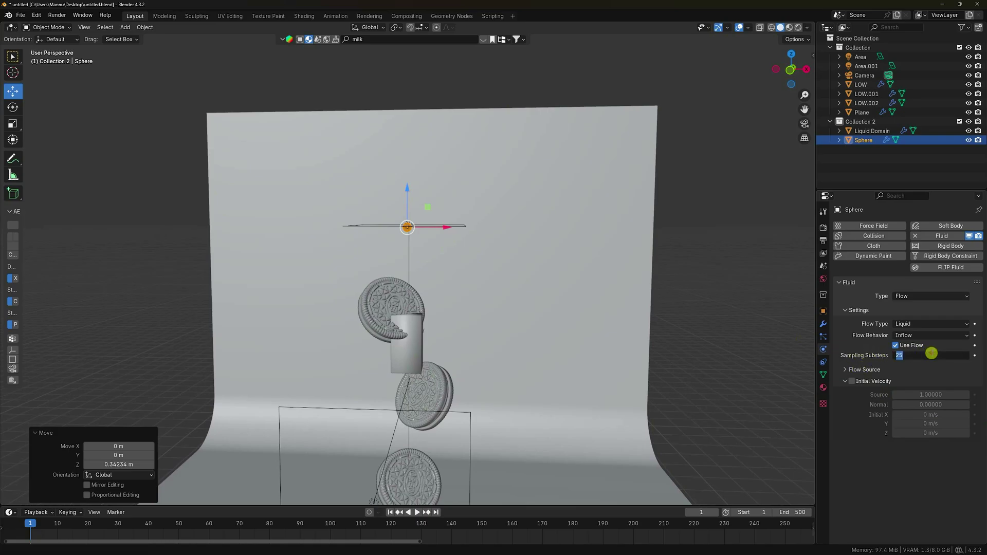
key(Return)
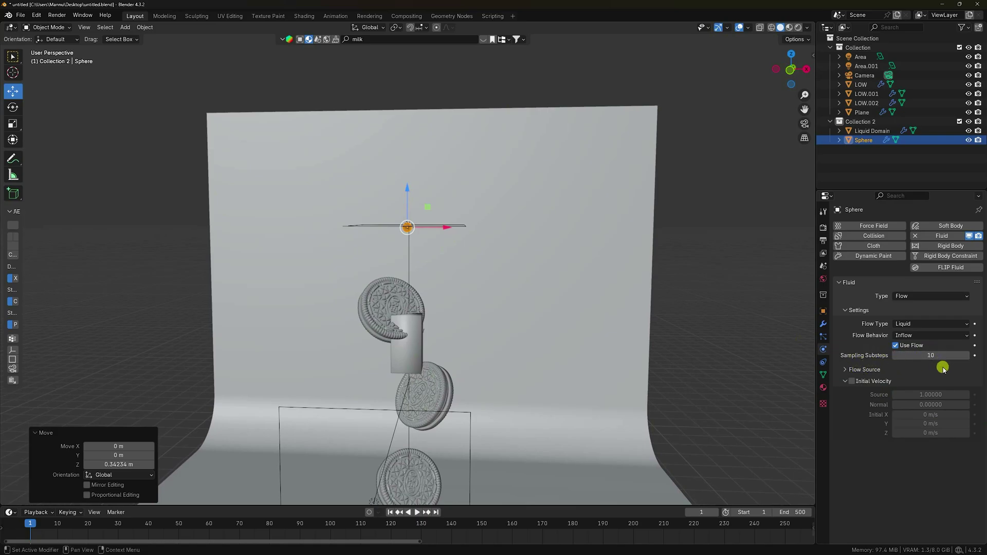
Bake all of the Liquid Domain's fluid simulation with the updated settings.
click(870, 132)
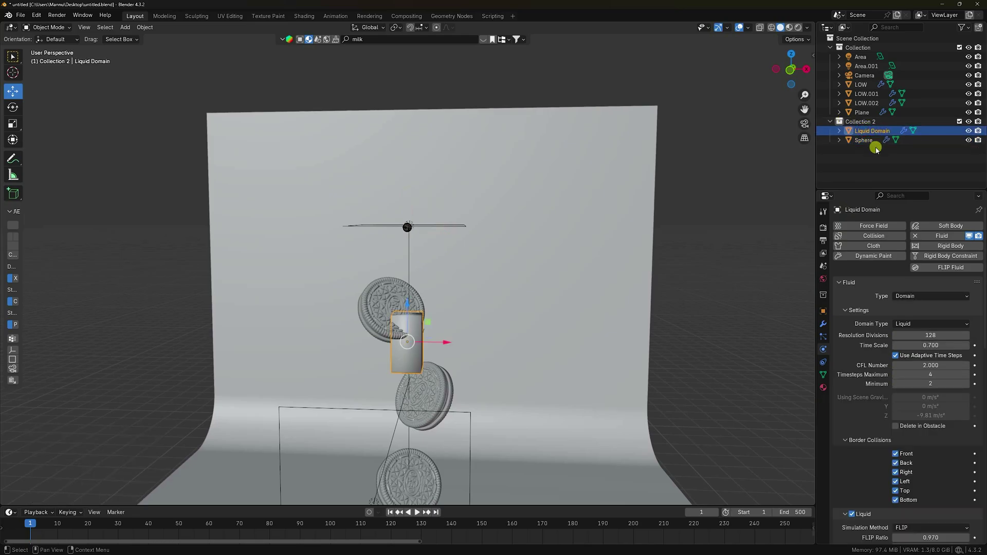
scroll(883, 391, down, 15)
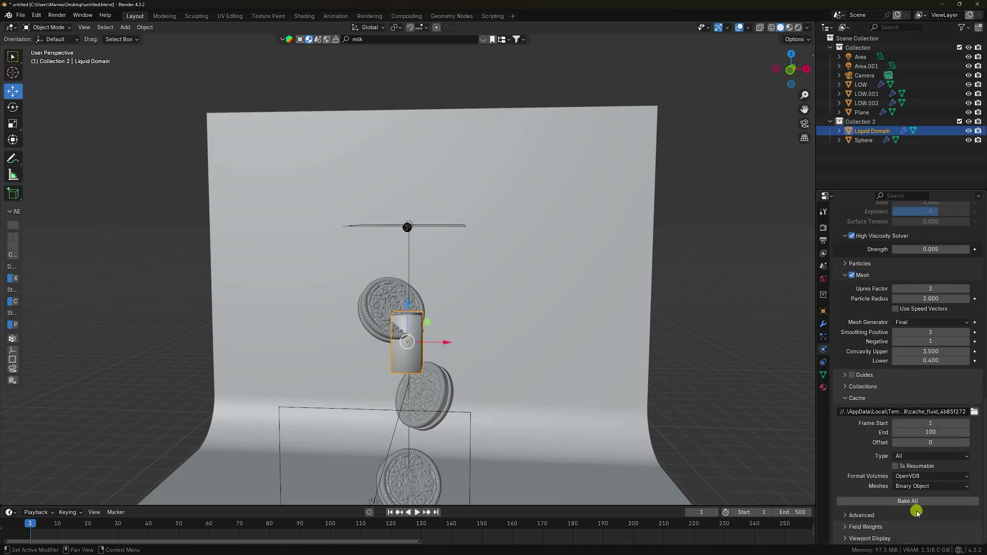
click(915, 501)
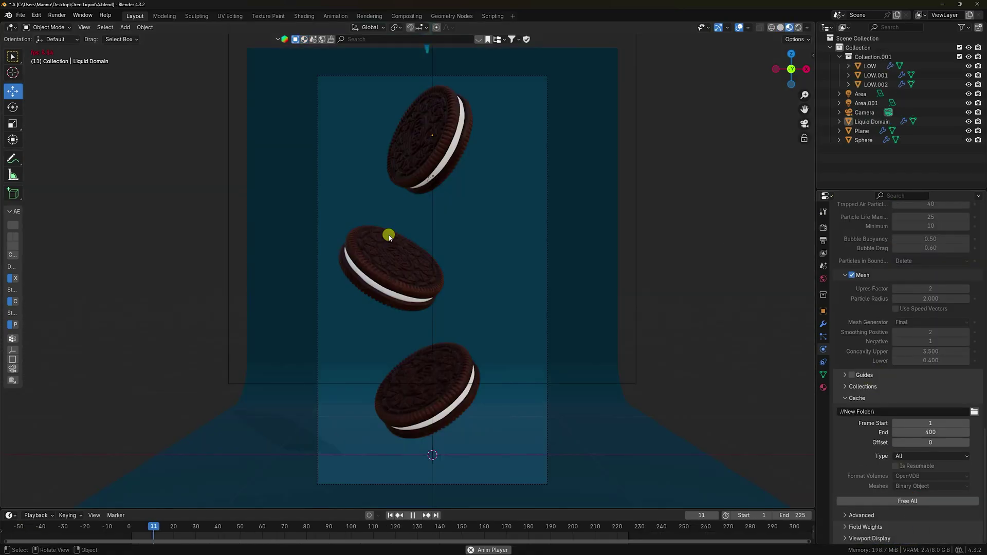